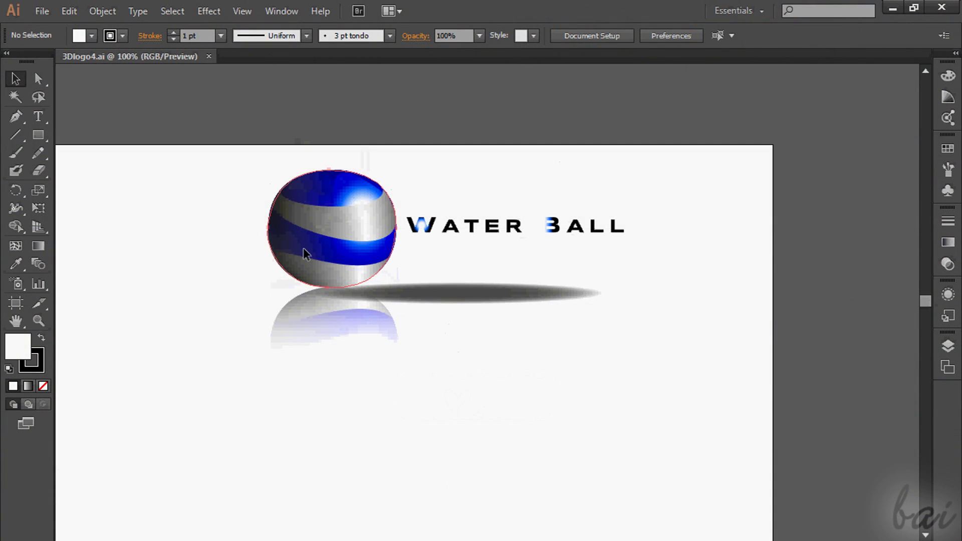
Select the striped sphere and the letter T in WATER, then start a new document.
left_click(312, 258)
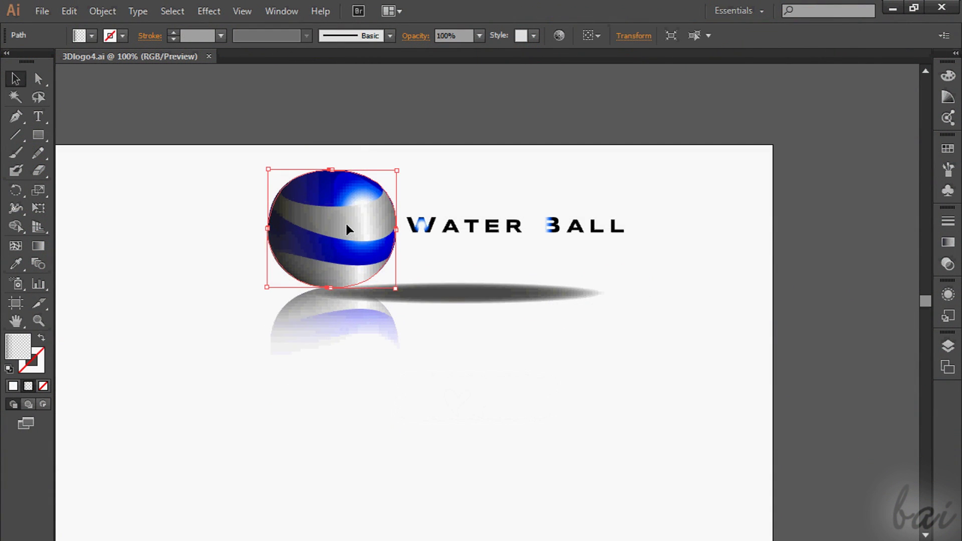
left_click(469, 226)
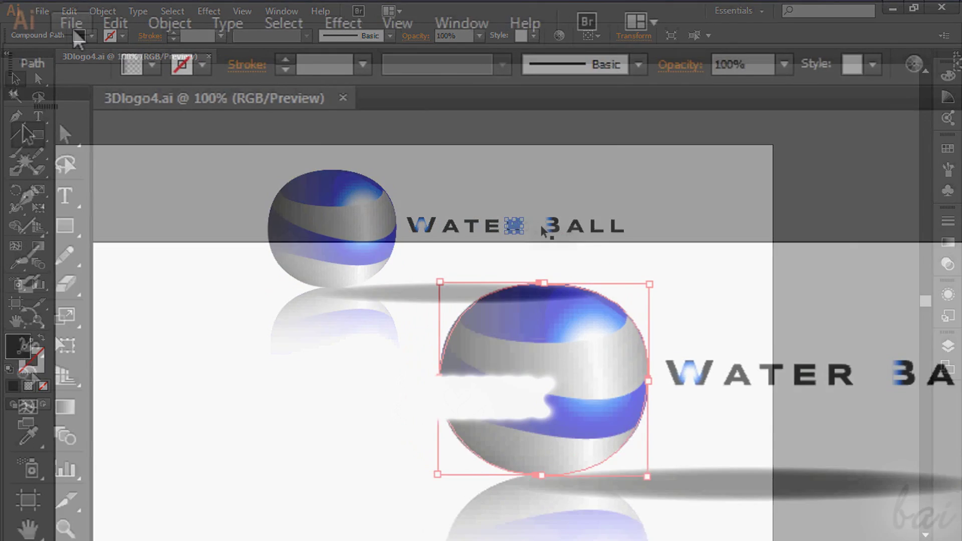
left_click(43, 13)
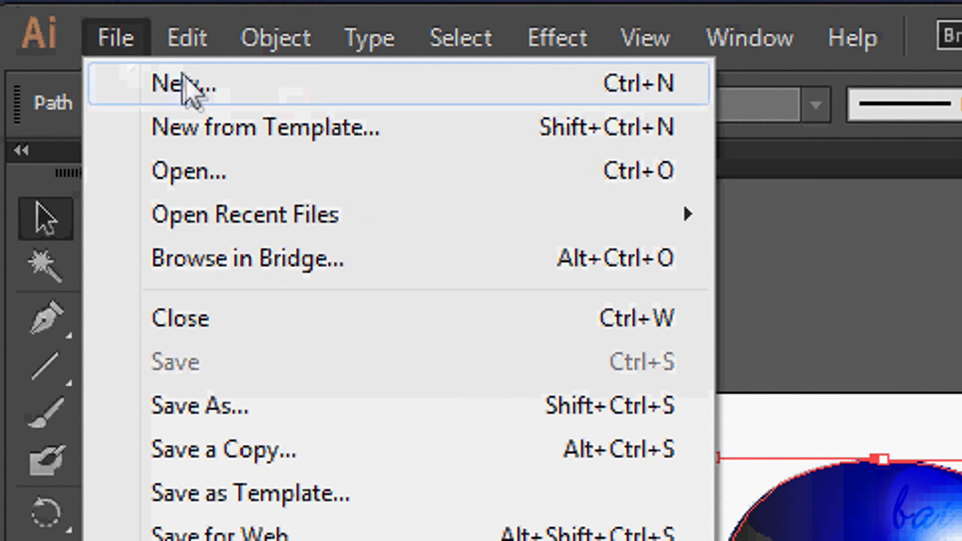
left_click(170, 82)
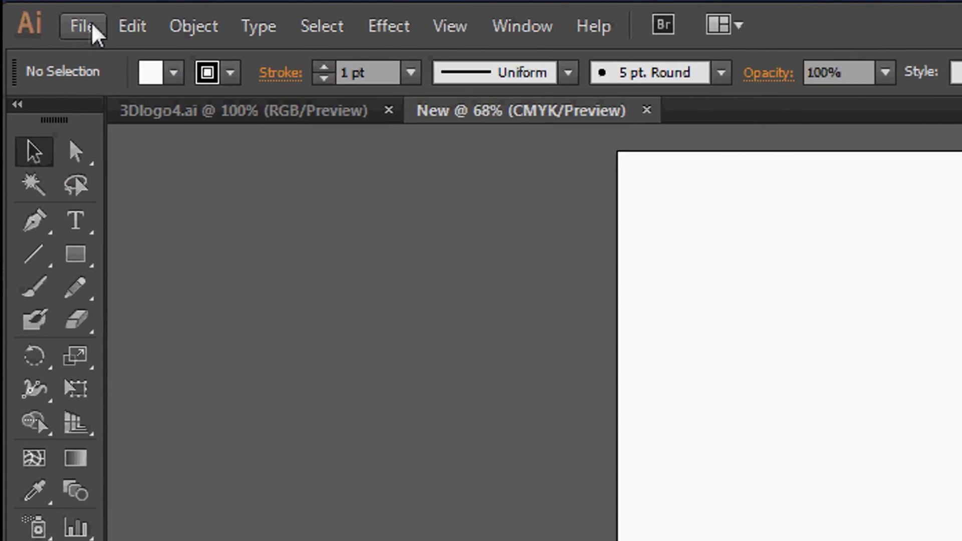
Browse for the existing New.ai file.
left_click(94, 34)
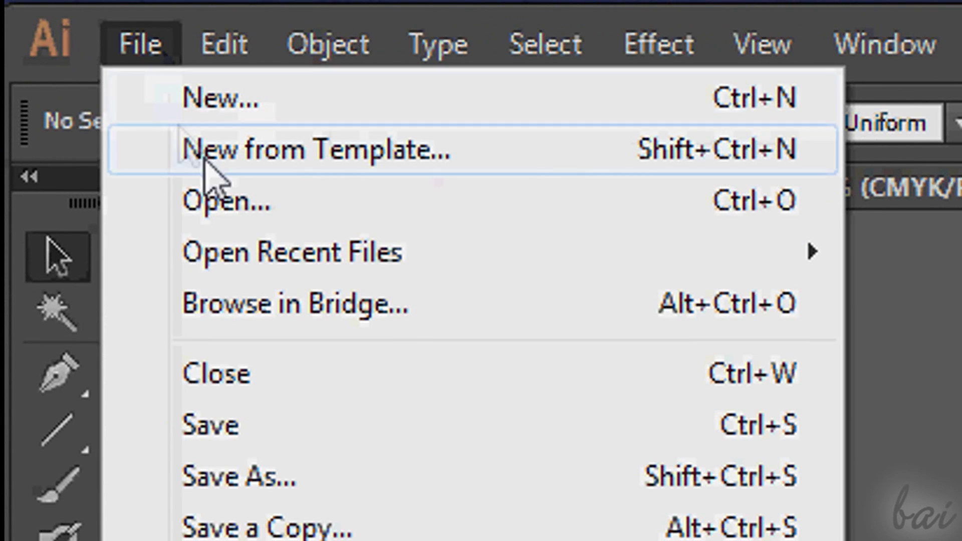
left_click(140, 132)
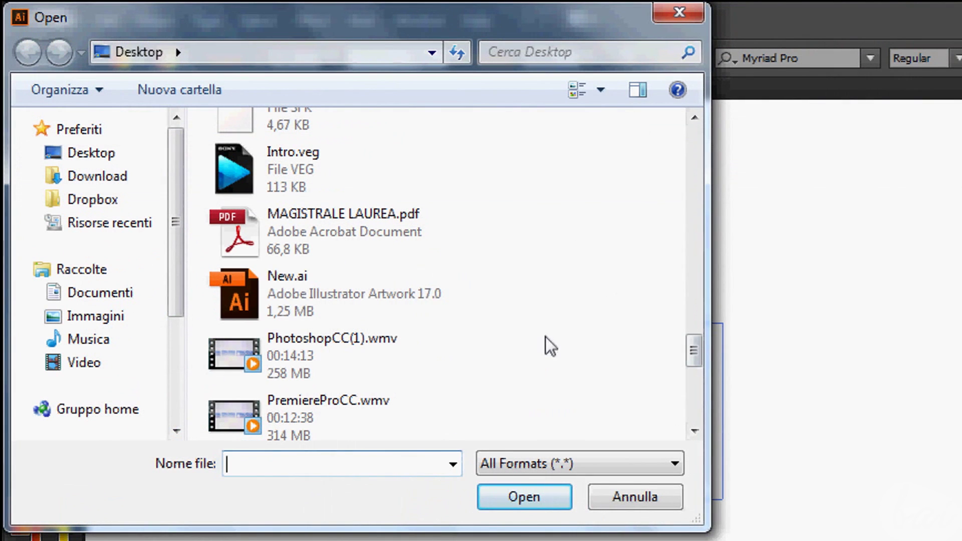
left_click(443, 300)
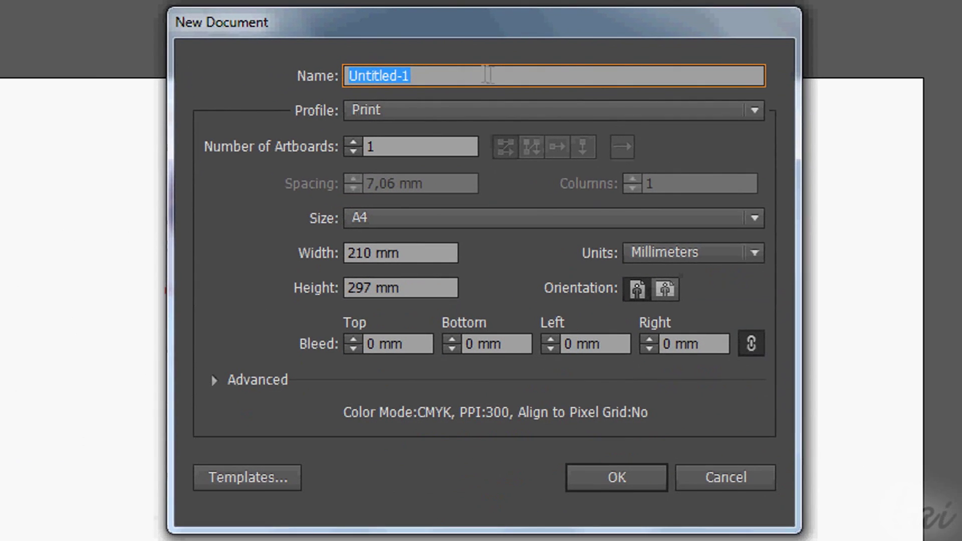
Name the document 'New' and change the document profile.
left_click_drag(488, 75, 280, 85)
type("N")
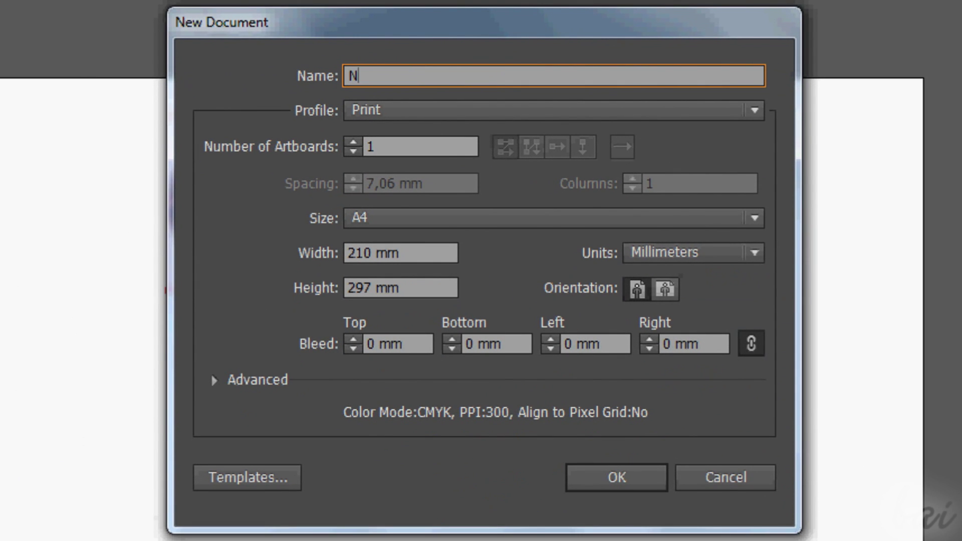
type("ew")
left_click(423, 114)
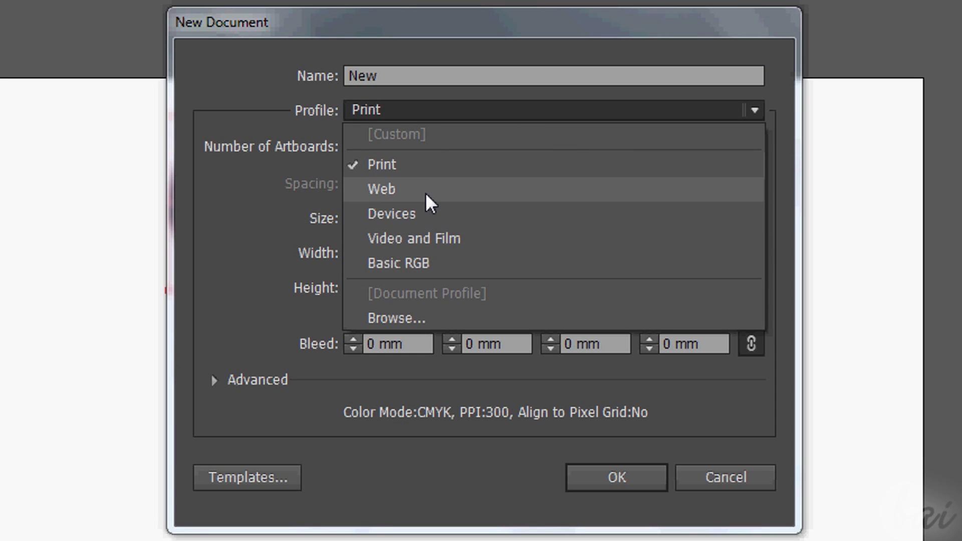
left_click(436, 122)
Keep A4 as the page size, checking its width, height and orientation.
left_click(418, 221)
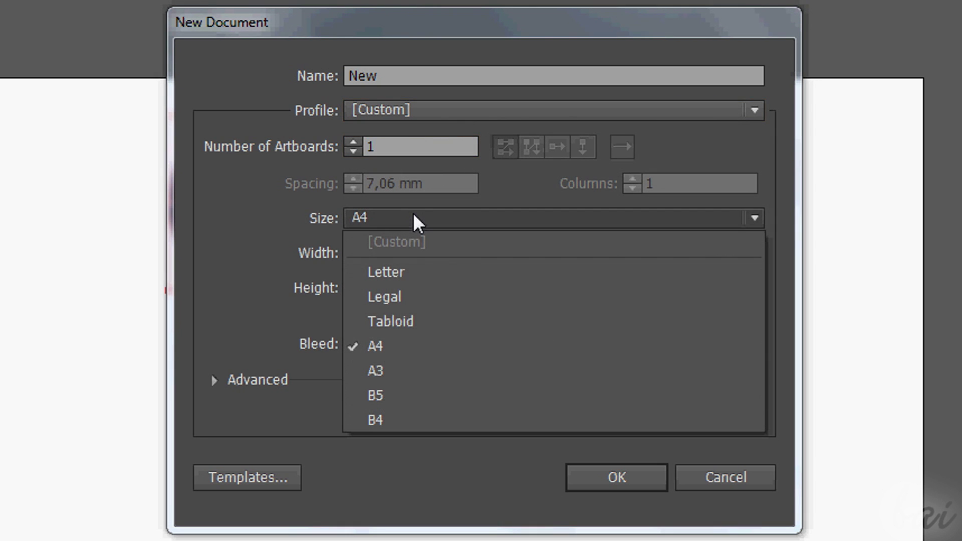
left_click(396, 218)
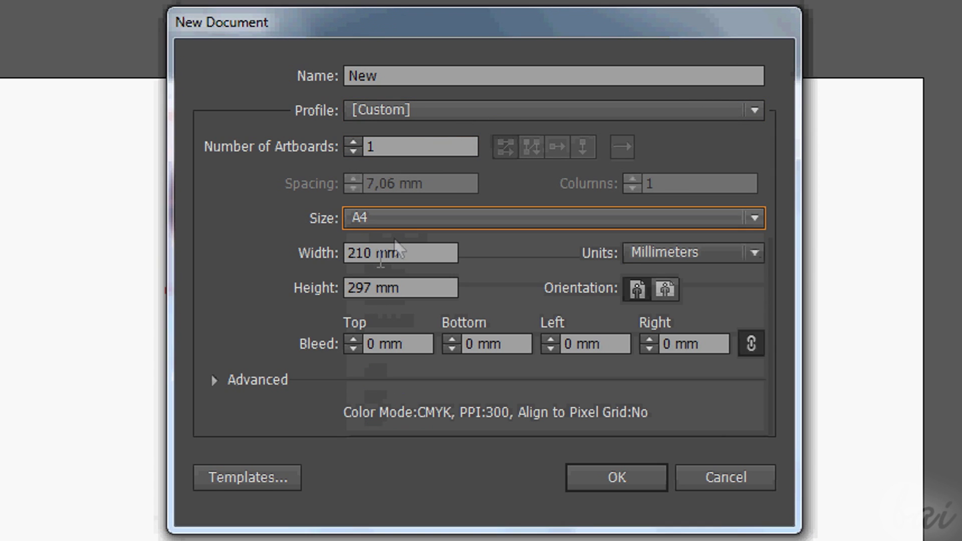
left_click(401, 251)
left_click(417, 288)
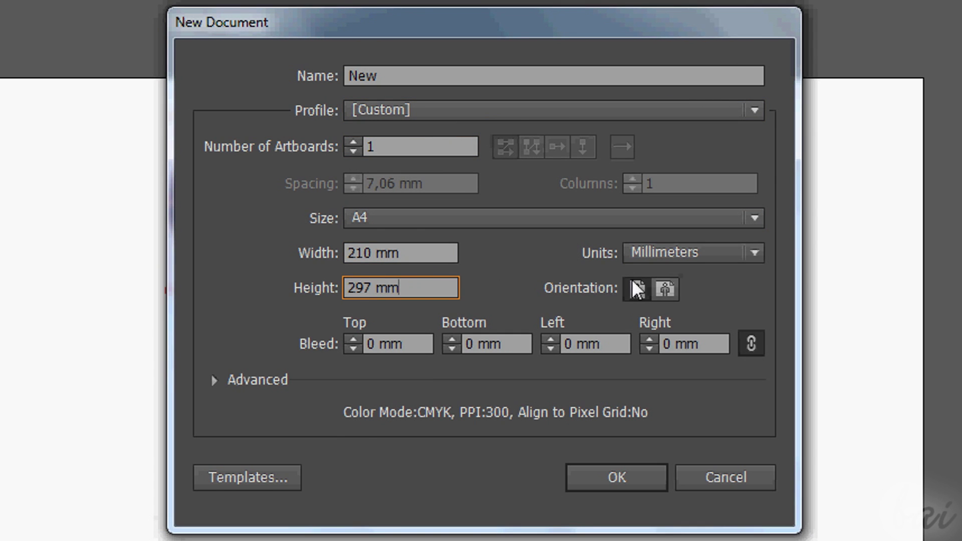
left_click(666, 291)
Try extra artboards and grid, row and column layouts, then return to one artboard.
left_click(355, 149)
left_click(354, 144)
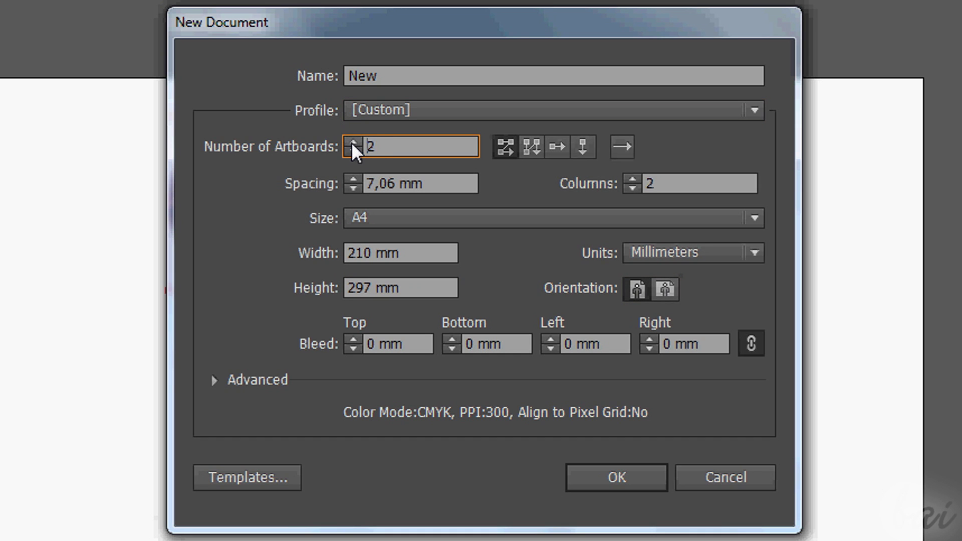
left_click(534, 150)
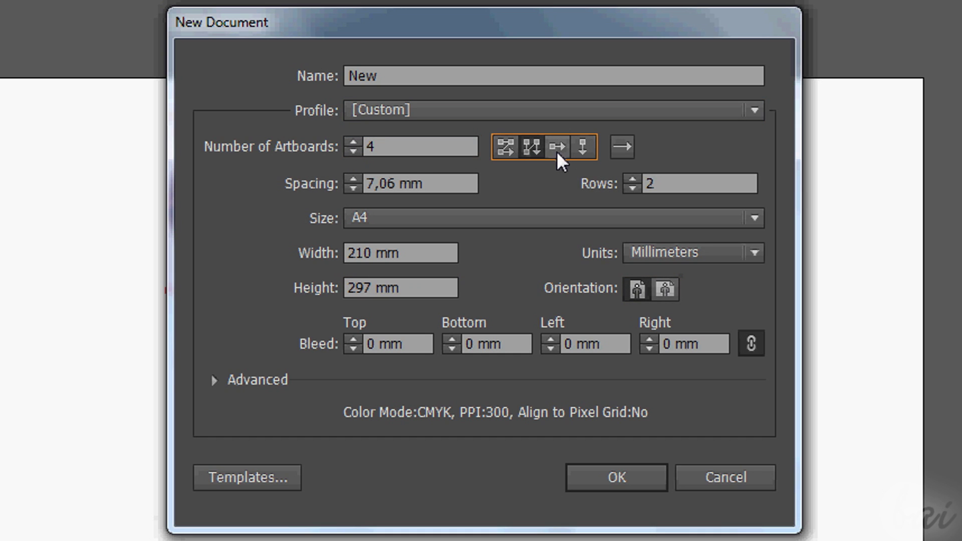
left_click(558, 149)
left_click(499, 153)
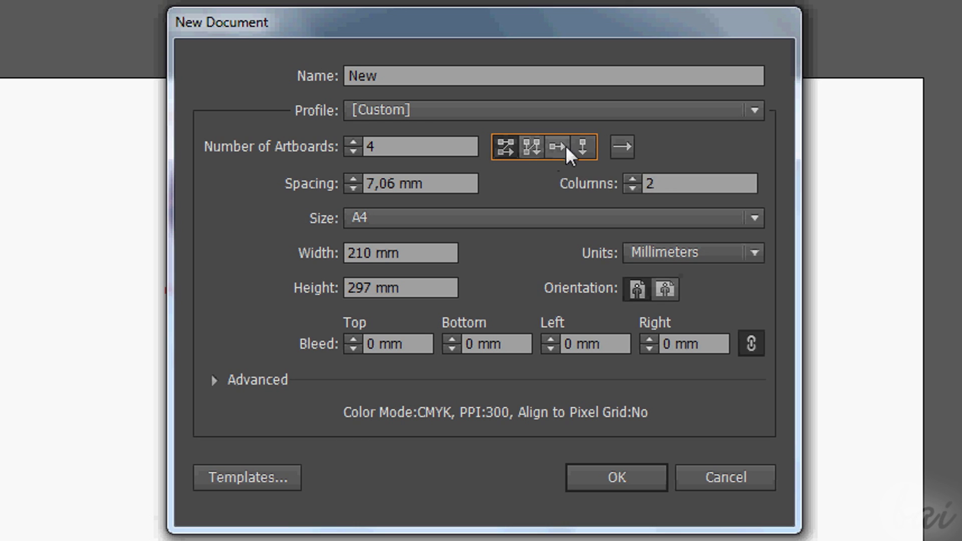
left_click(406, 148)
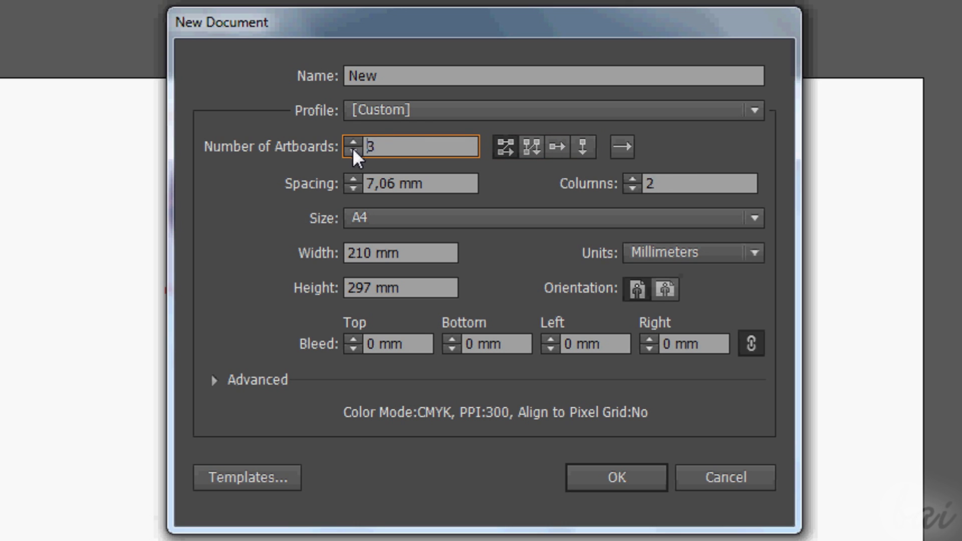
left_click(354, 152)
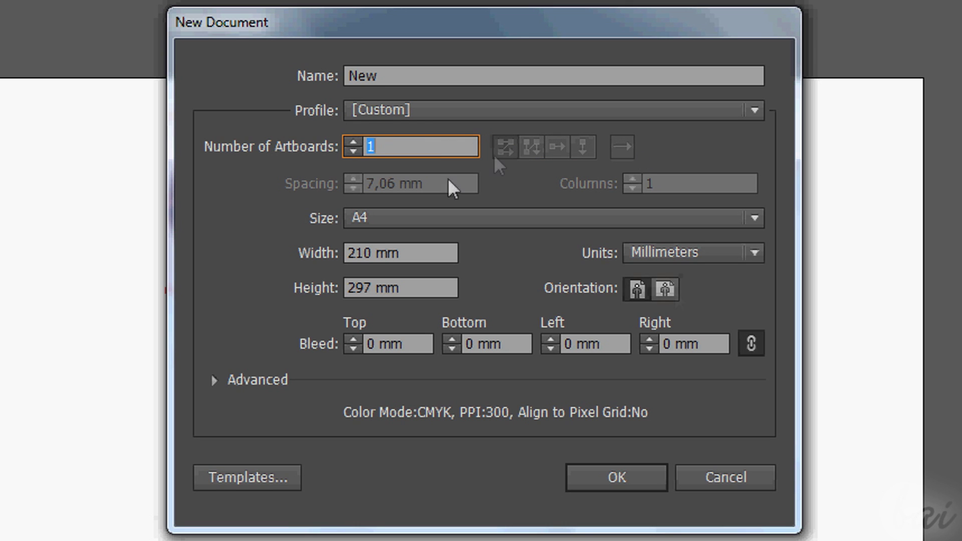
Leave the page in portrait orientation and keep Millimeters as the units.
left_click(665, 290)
left_click(638, 289)
left_click(665, 290)
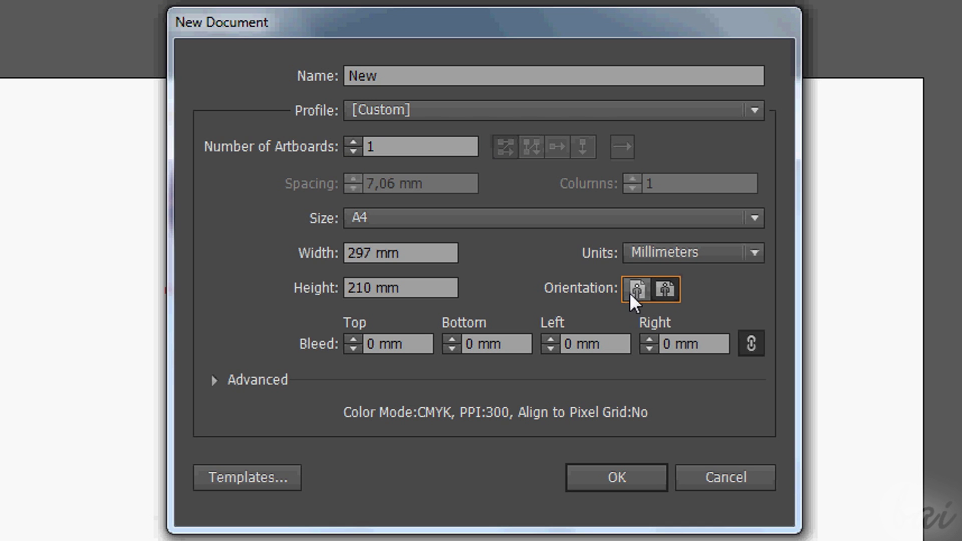
left_click(638, 289)
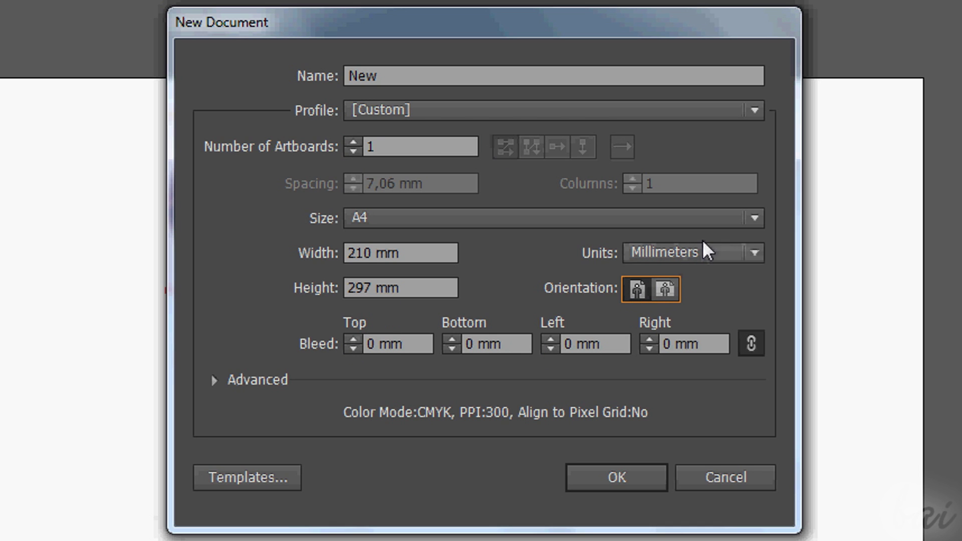
left_click(705, 253)
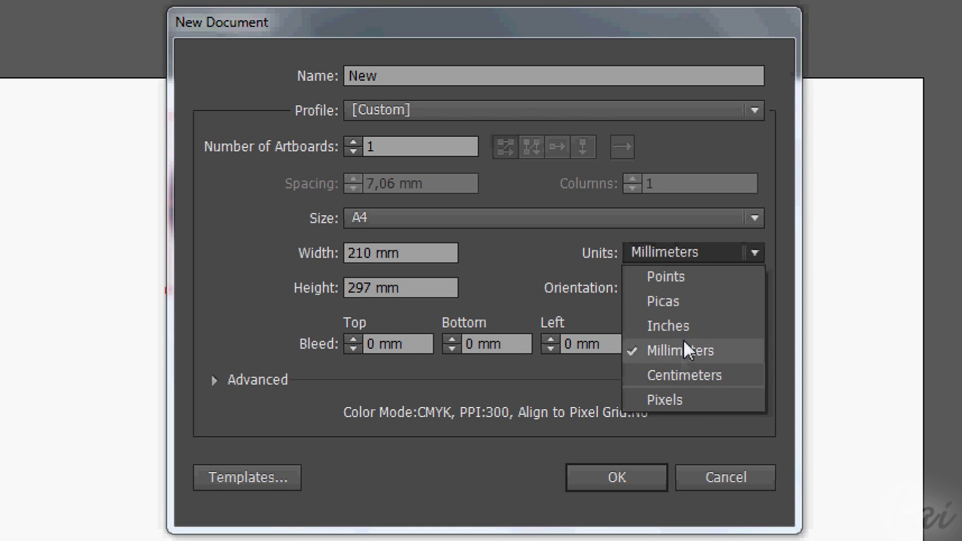
left_click(664, 251)
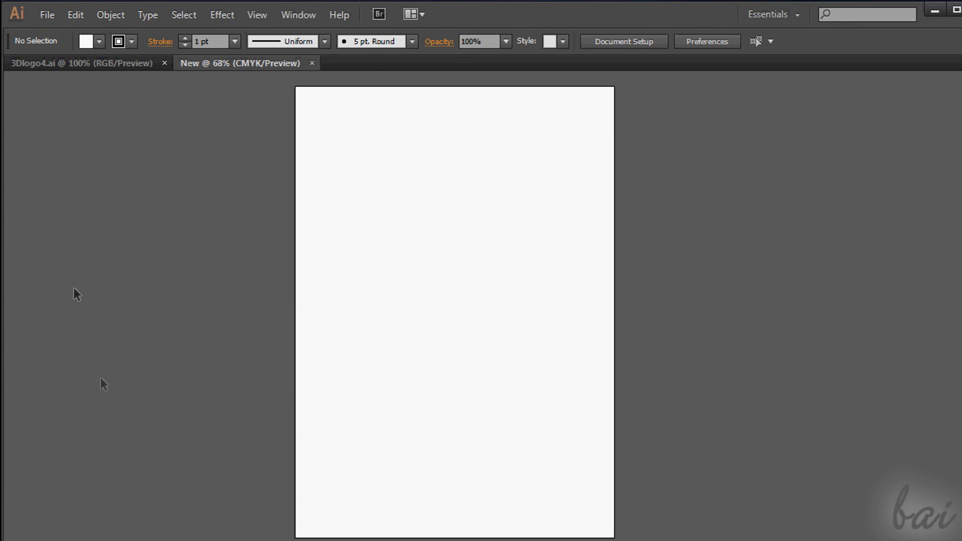
Show the Tools panel from the Window menu and open the line tools group.
left_click(299, 15)
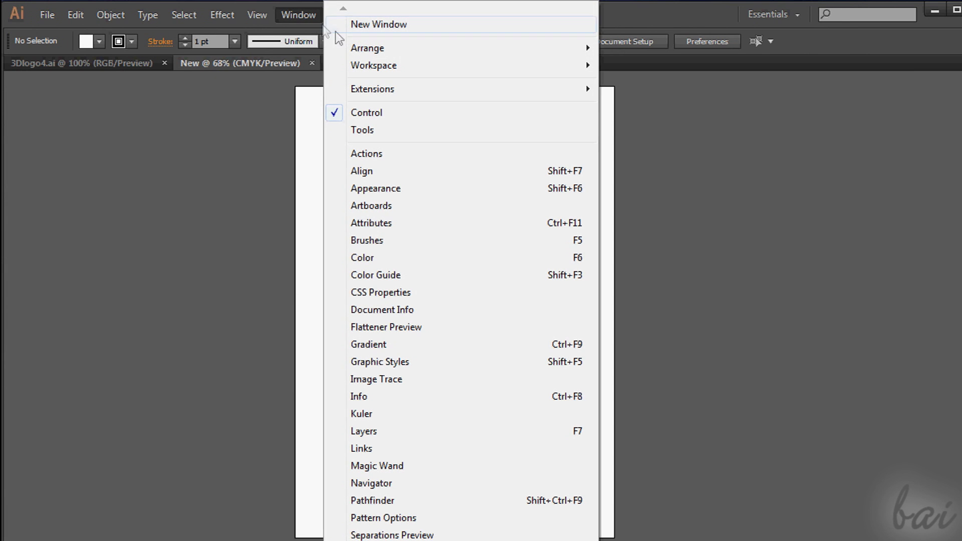
left_click(424, 132)
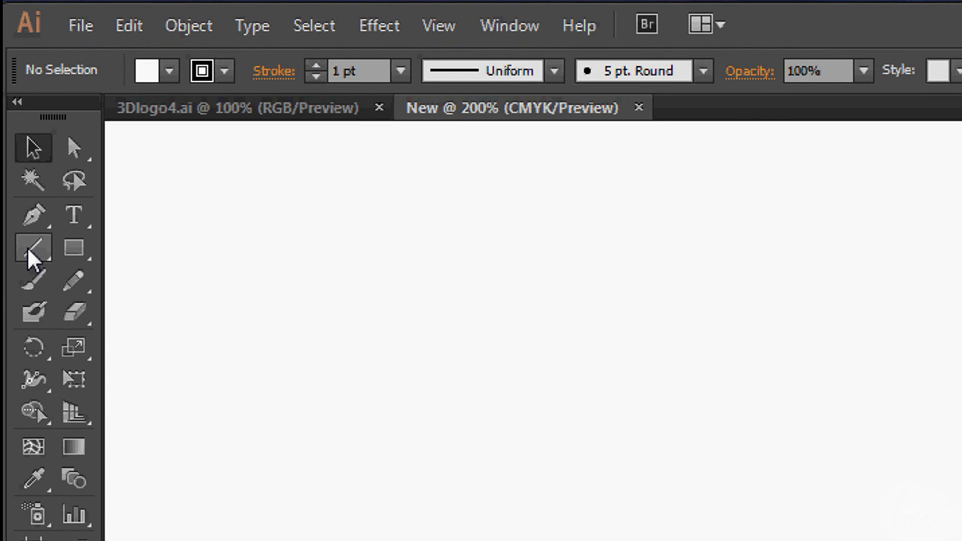
left_click(33, 258)
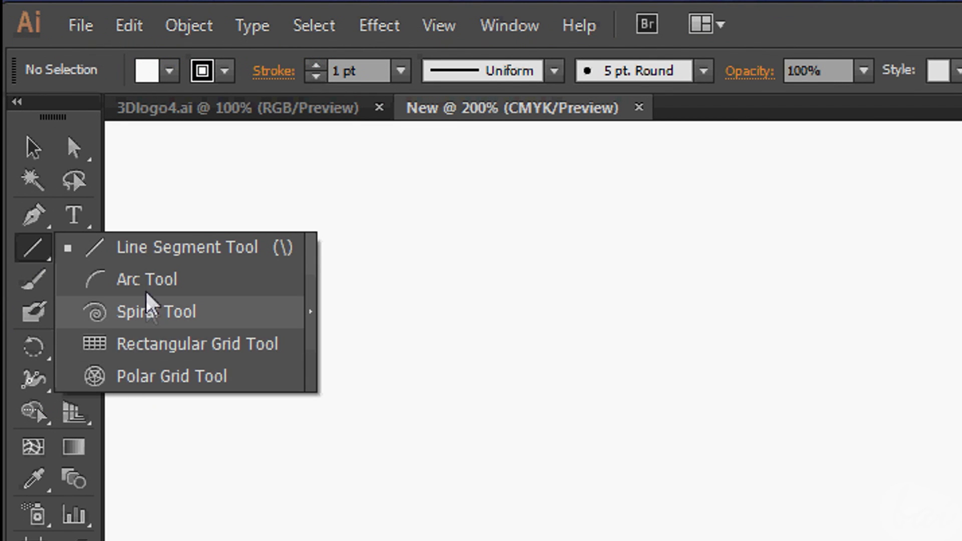
Draw a straight line across the page and an ellipse.
left_click(153, 247)
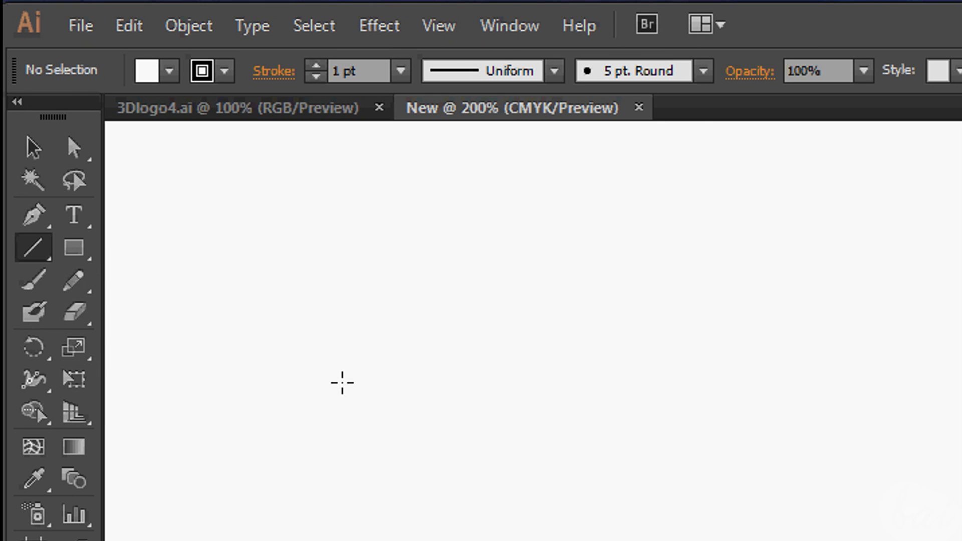
left_click_drag(341, 382, 838, 268)
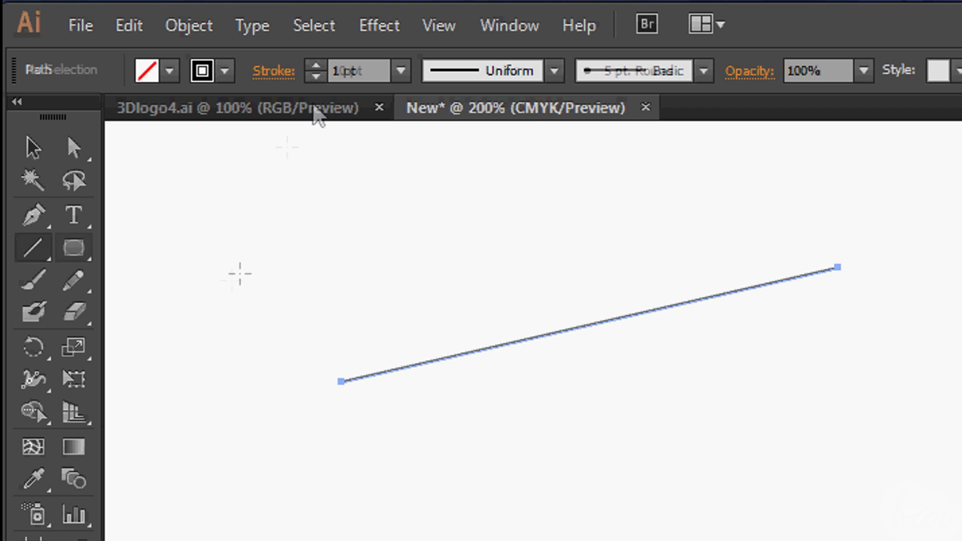
left_click_drag(240, 271, 368, 355)
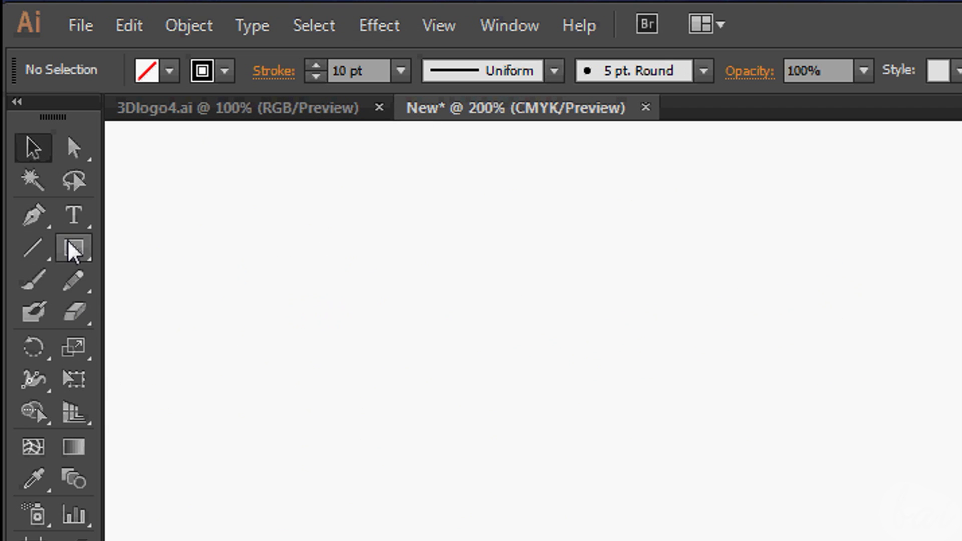
Draw an ellipse on the left of the page with the Ellipse tool, then undo it.
left_click_drag(77, 256, 222, 325)
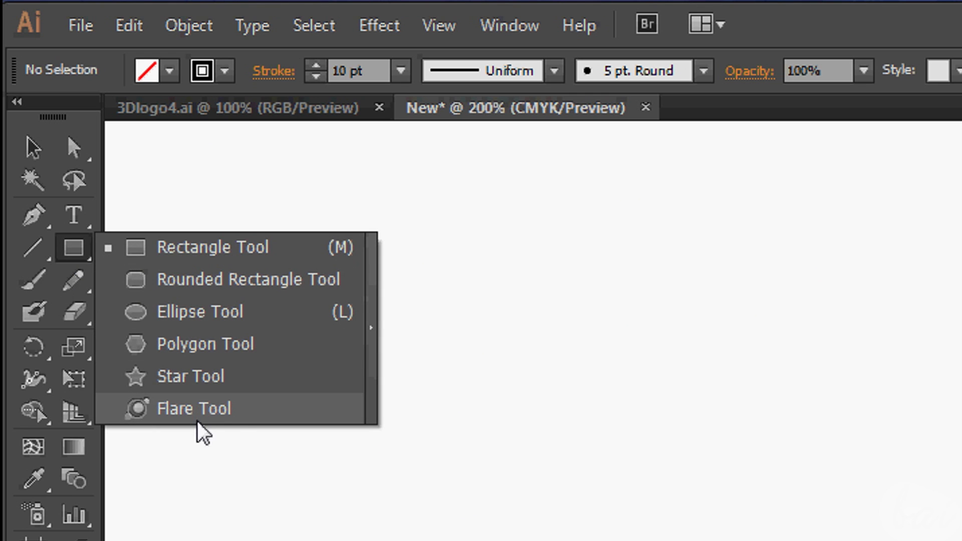
left_click(210, 316)
left_click_drag(197, 254, 336, 321)
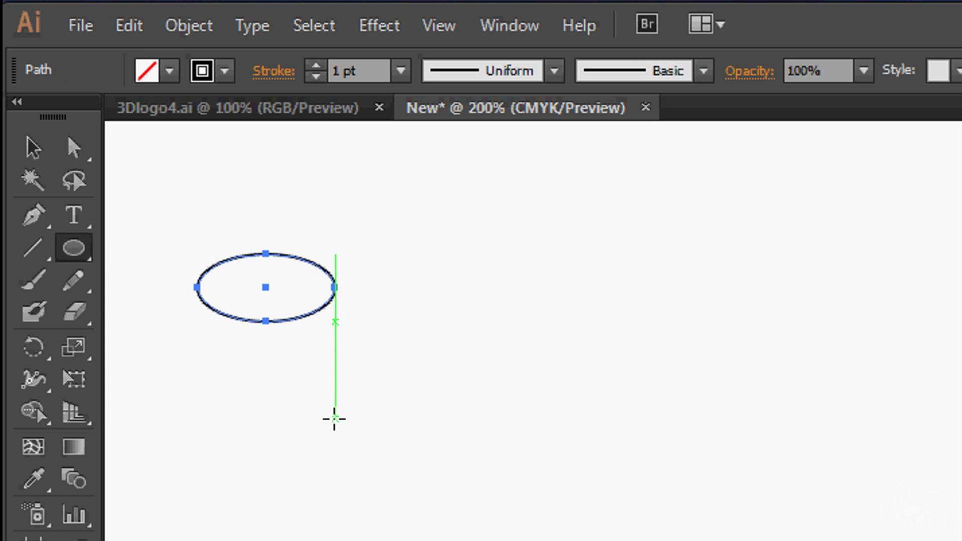
key("ctrl+z")
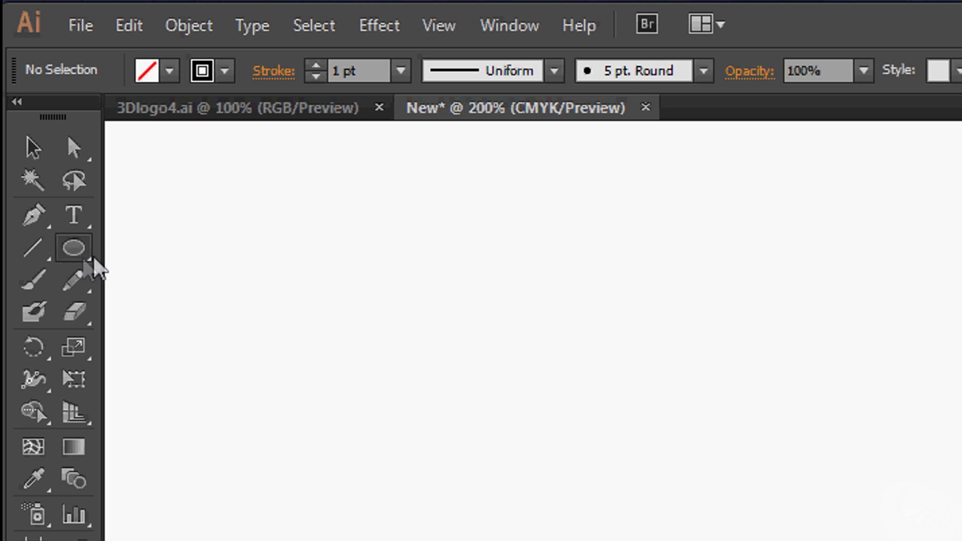
Draw a small rectangle, a star and a large rectangle, then open Eraser Tool Options.
left_click_drag(82, 261, 152, 261)
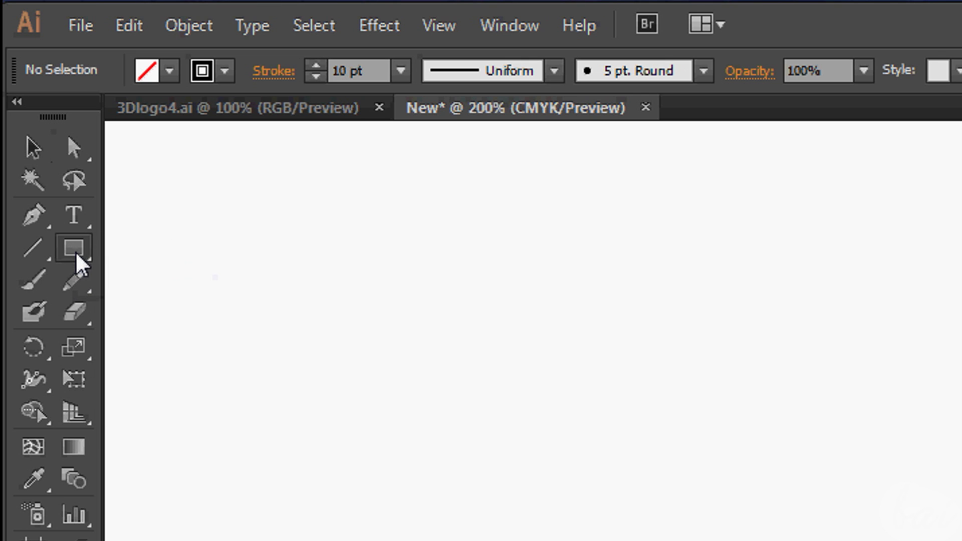
mouse_move(76, 257)
left_mouse_down()
mouse_move(224, 262)
mouse_move(200, 430)
mouse_move(217, 221)
mouse_move(195, 389)
mouse_move(211, 317)
left_mouse_up()
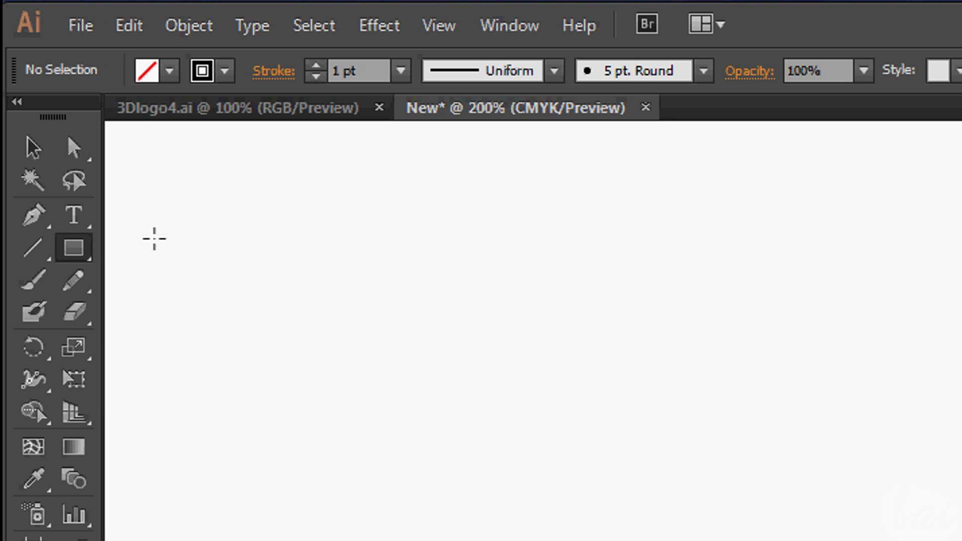
left_click_drag(154, 239, 284, 309)
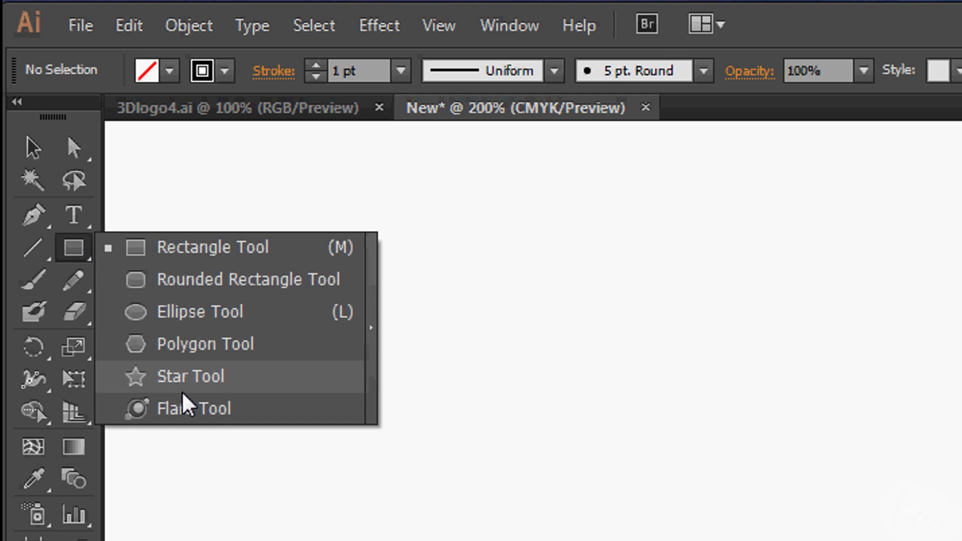
left_click(184, 393)
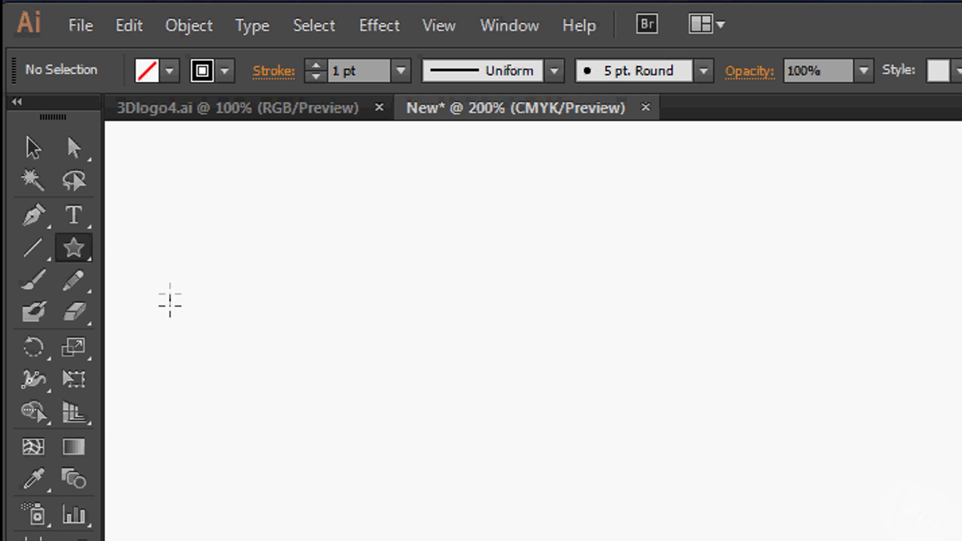
left_click_drag(168, 303, 224, 319)
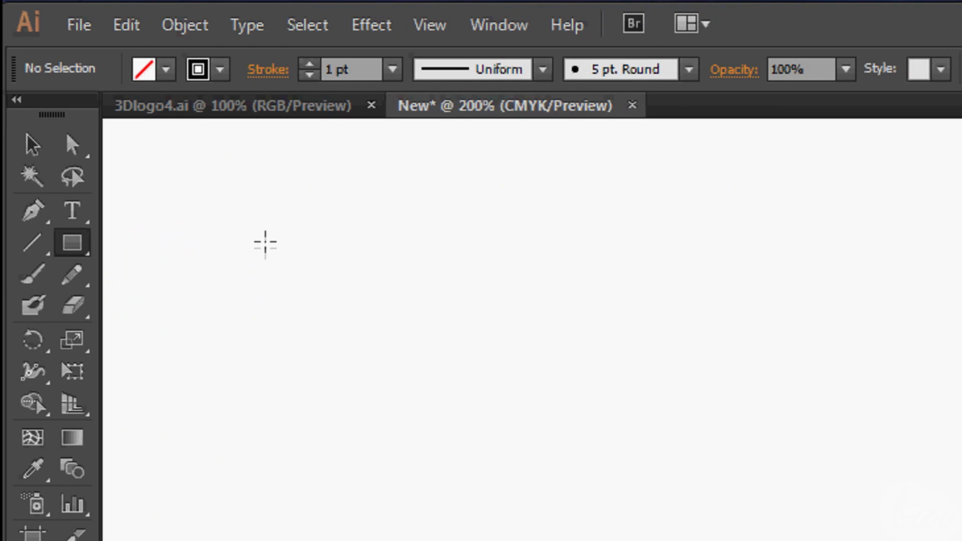
left_click_drag(270, 242, 720, 492)
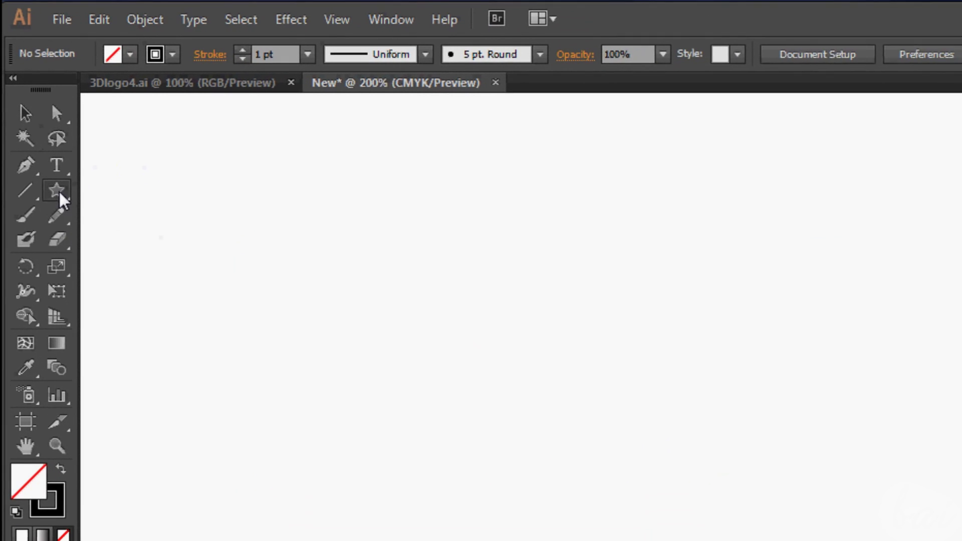
double_click(55, 230)
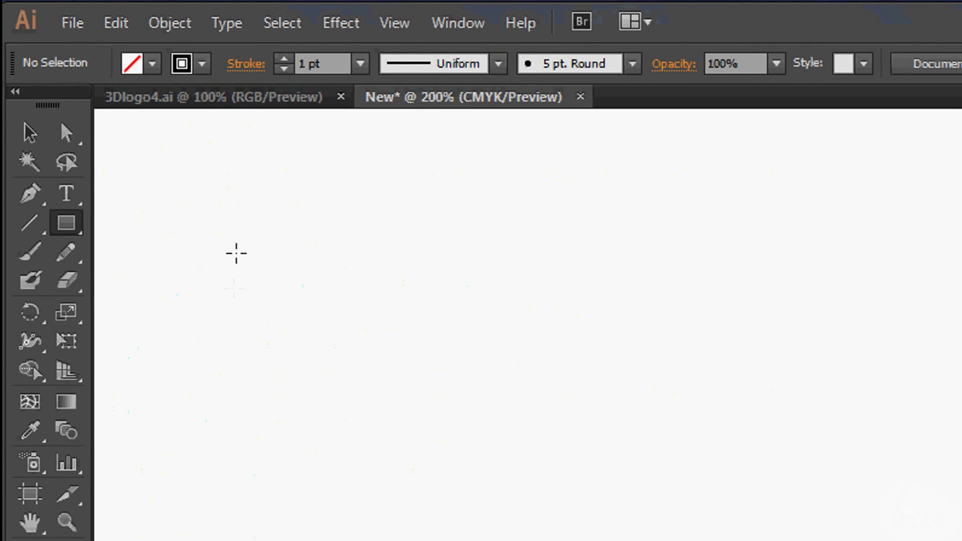
Draw a rectangle about 60 by 34 mm and remove its stroke.
left_click_drag(244, 217, 661, 450)
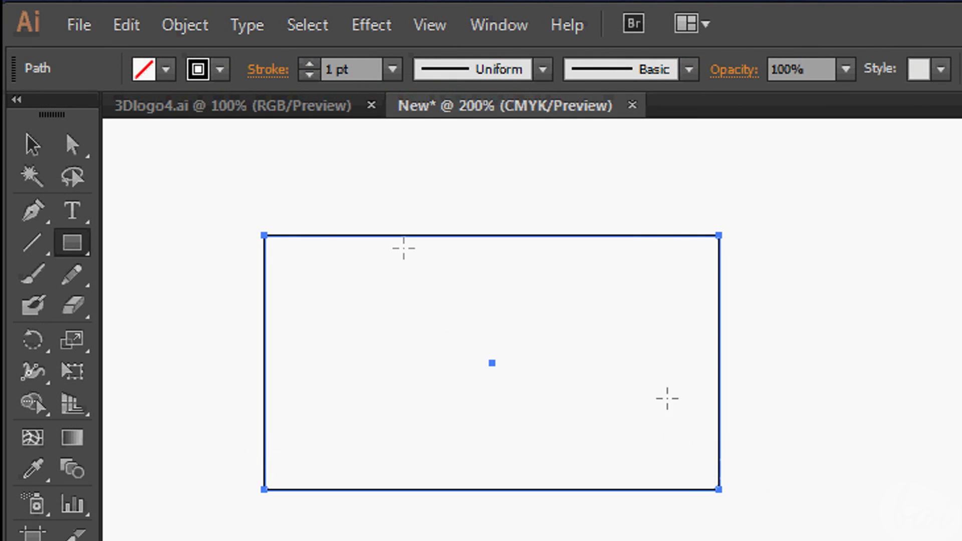
left_click(33, 148)
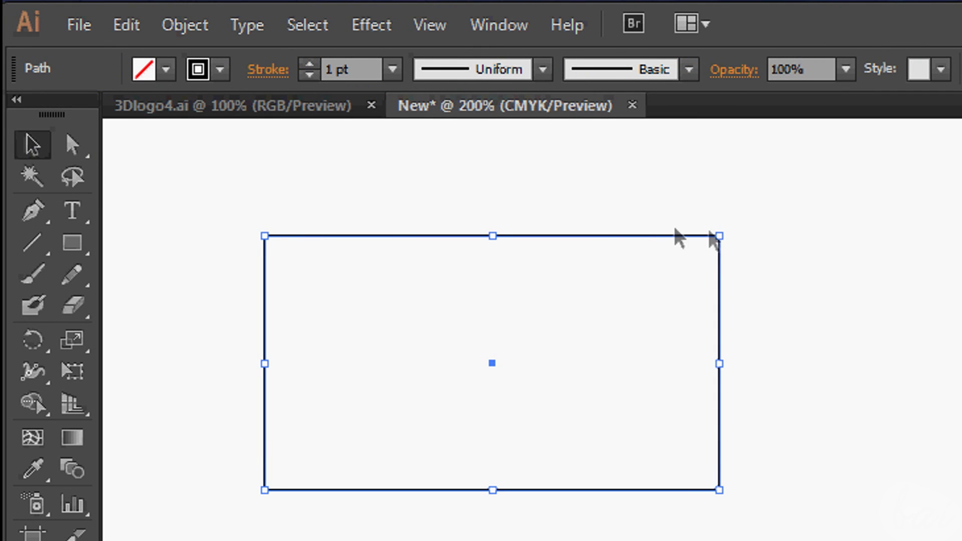
left_click(785, 246)
left_click(720, 490)
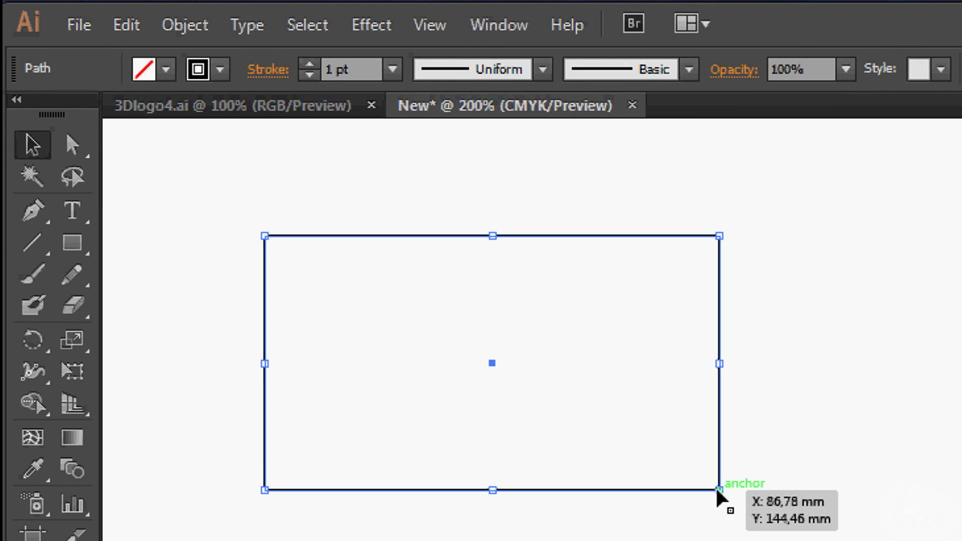
left_click(309, 74)
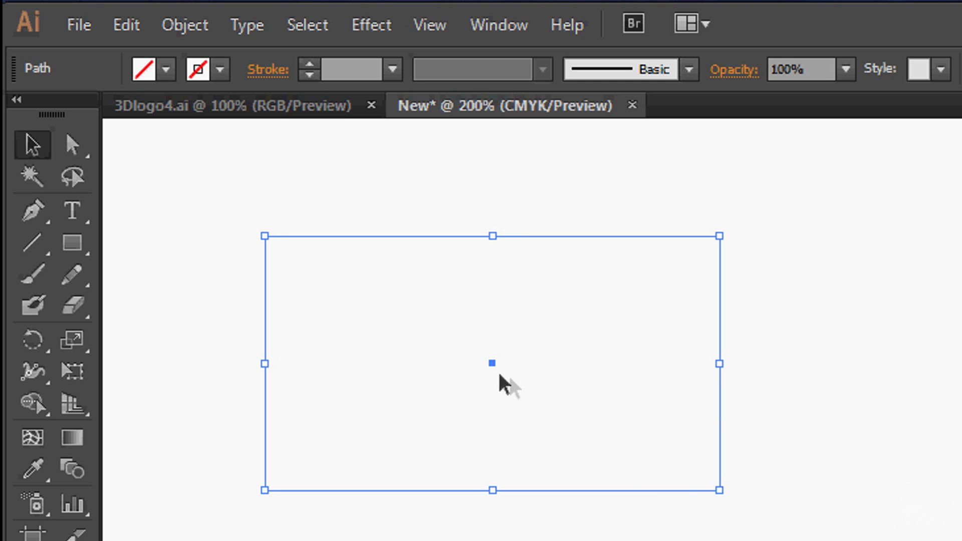
Draw a line from the rectangle's centre to its right edge and a 60 mm straight line.
key("backslash")
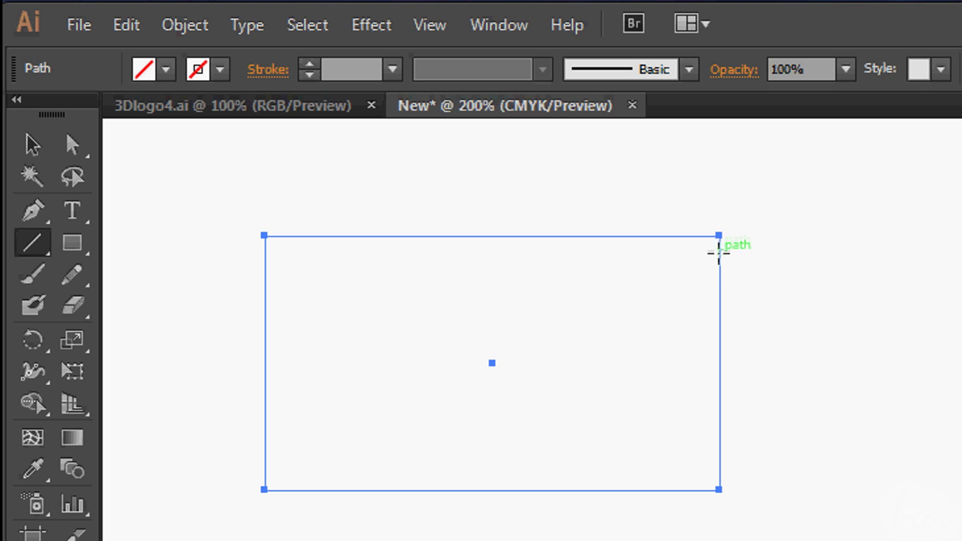
left_click_drag(492, 363, 716, 377)
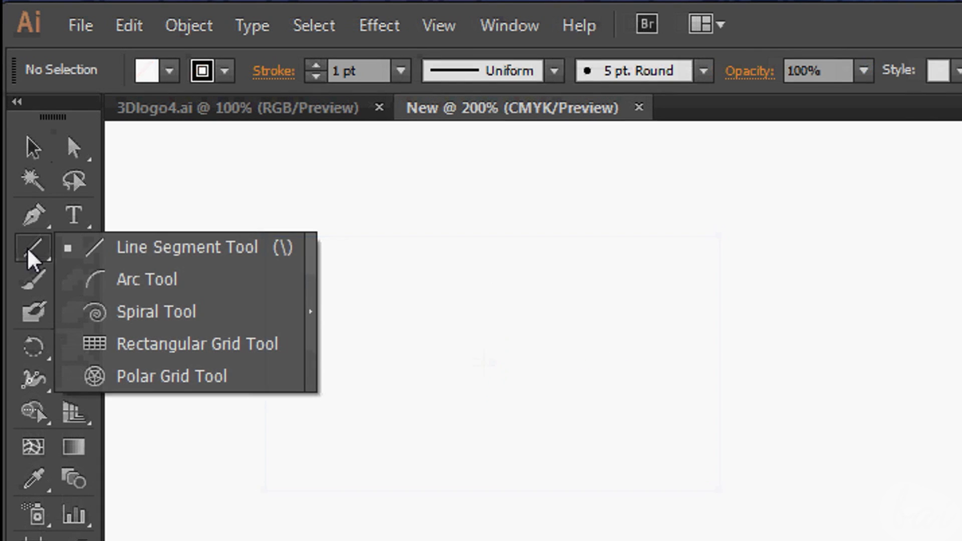
left_click(155, 248)
left_click_drag(341, 384, 838, 267)
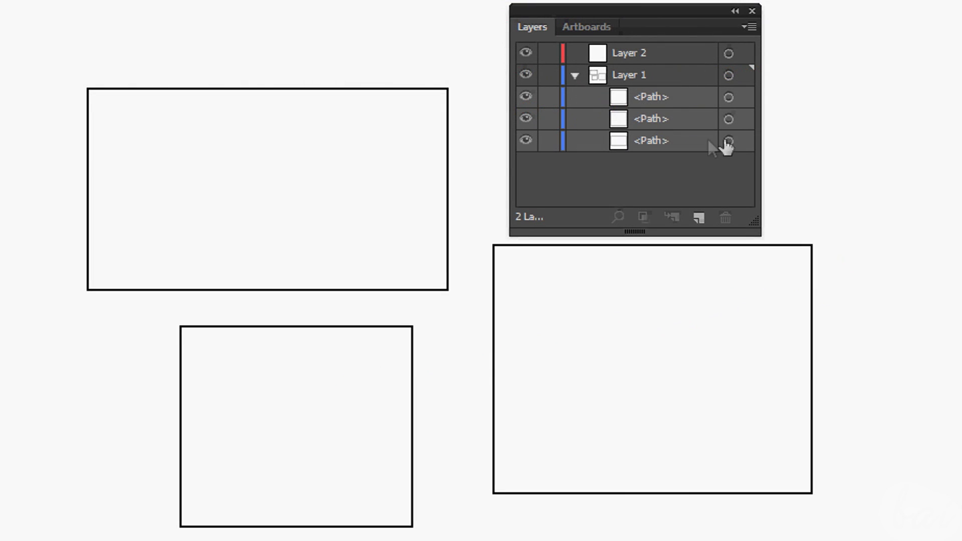
Move the top-left rectangle's path onto Layer 2 and expand Layer 2.
left_click(729, 141)
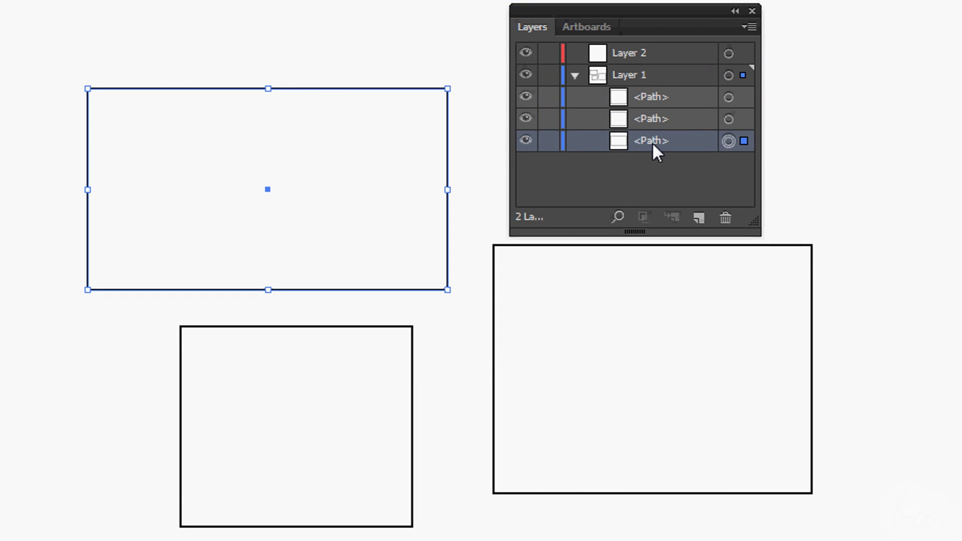
left_click_drag(654, 144, 651, 53)
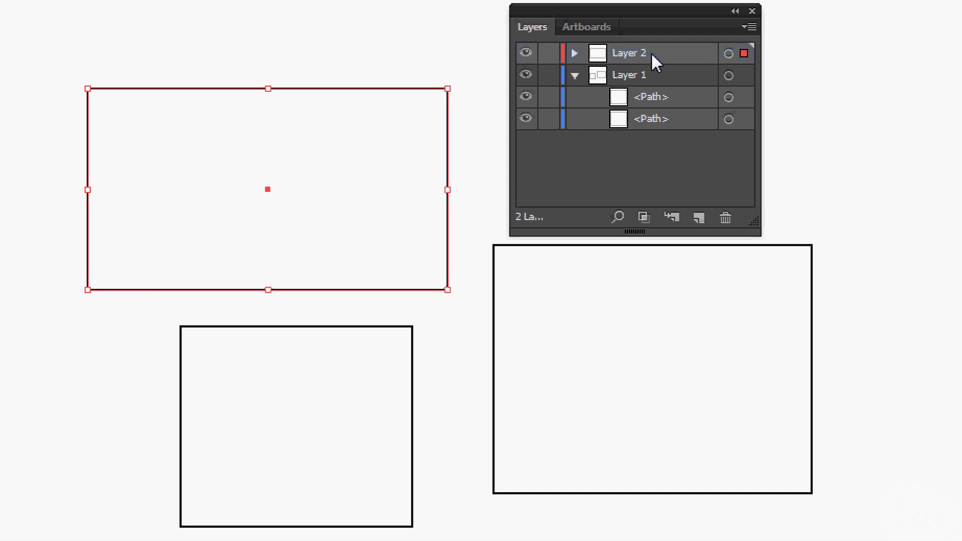
left_click(576, 51)
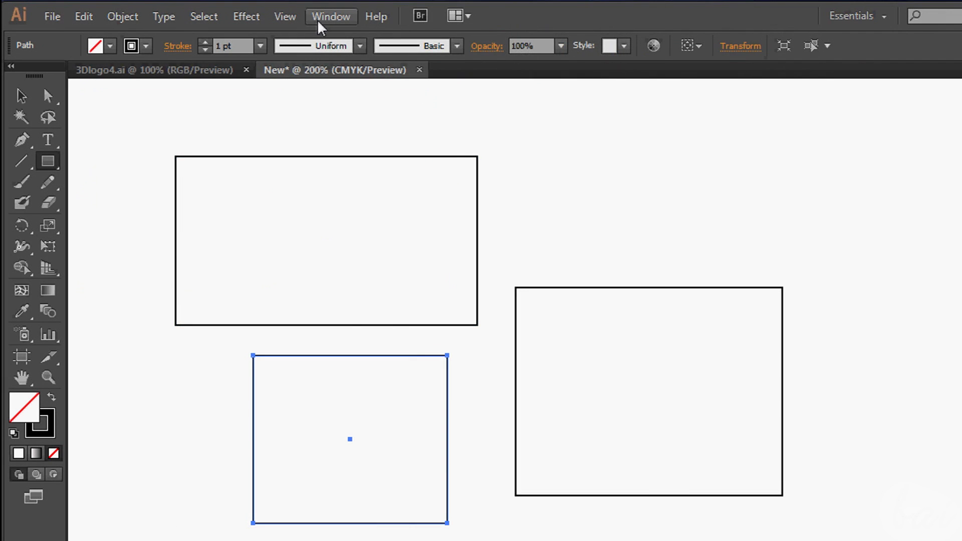
left_click(325, 18)
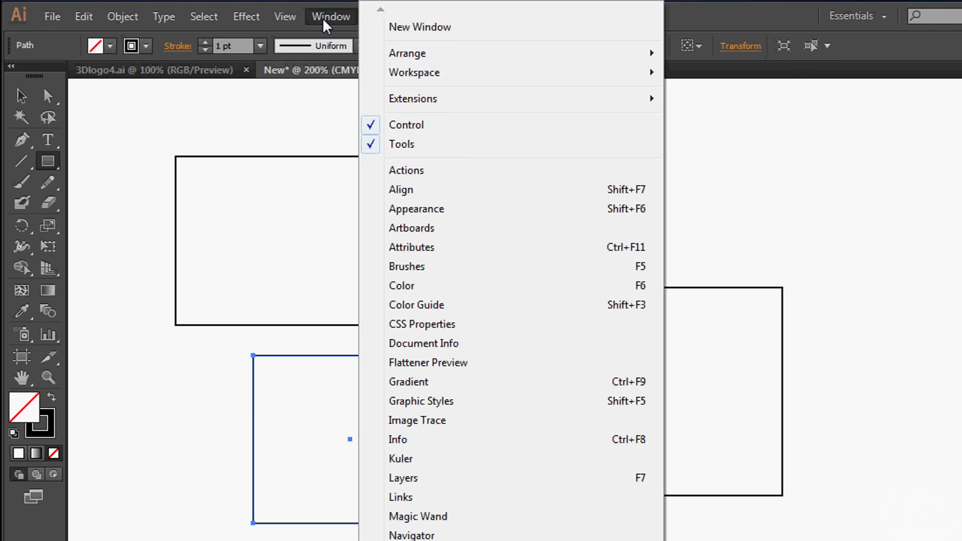
Open the Layers panel and expand Layer 1 to list its paths.
left_click(454, 483)
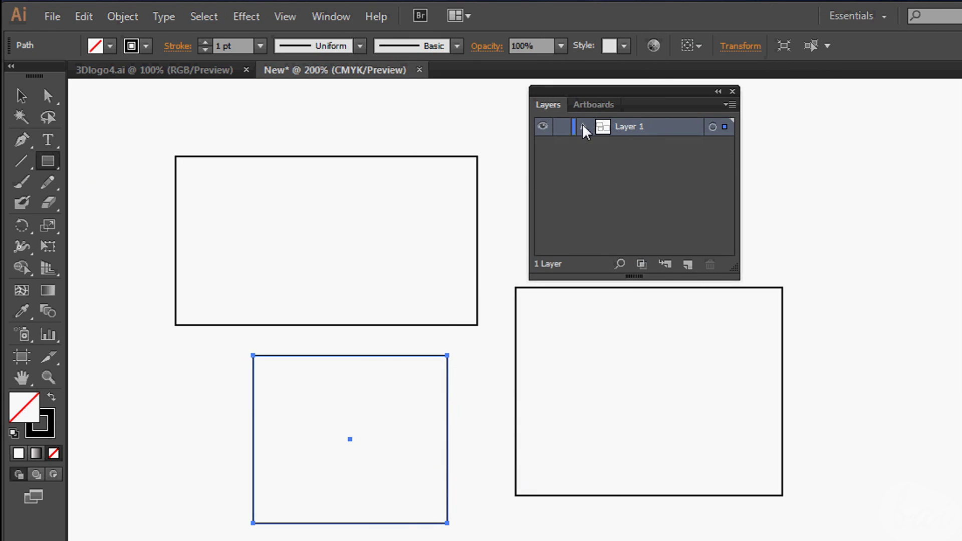
left_click(584, 127)
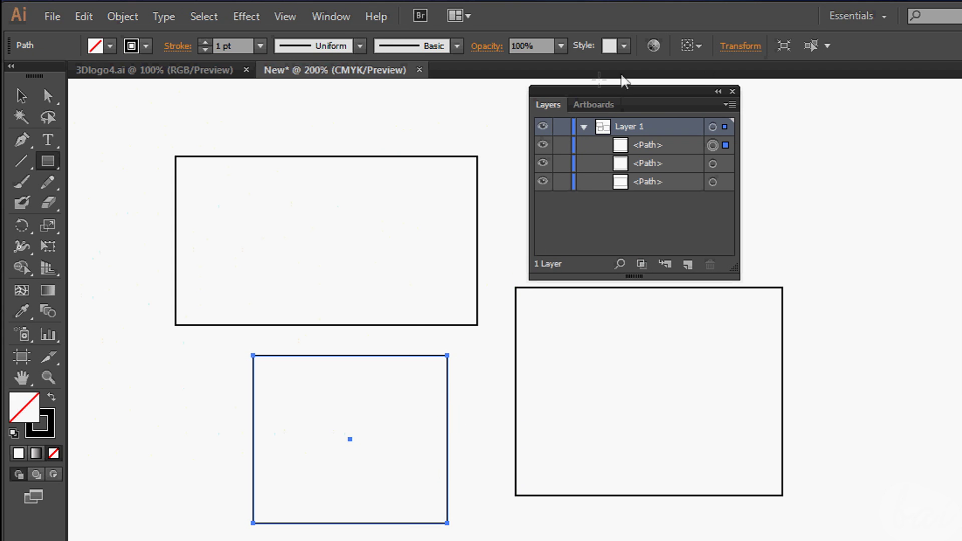
left_click(583, 128)
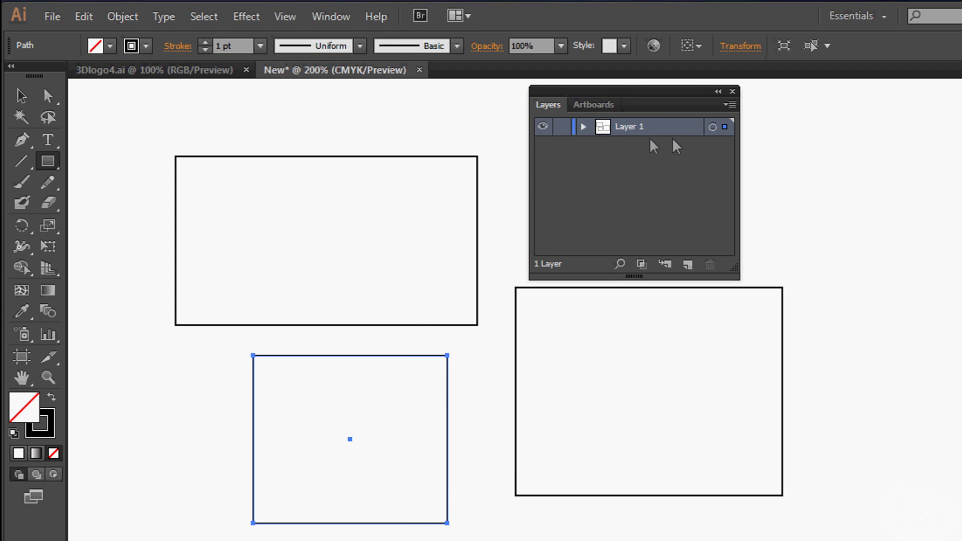
left_click(584, 128)
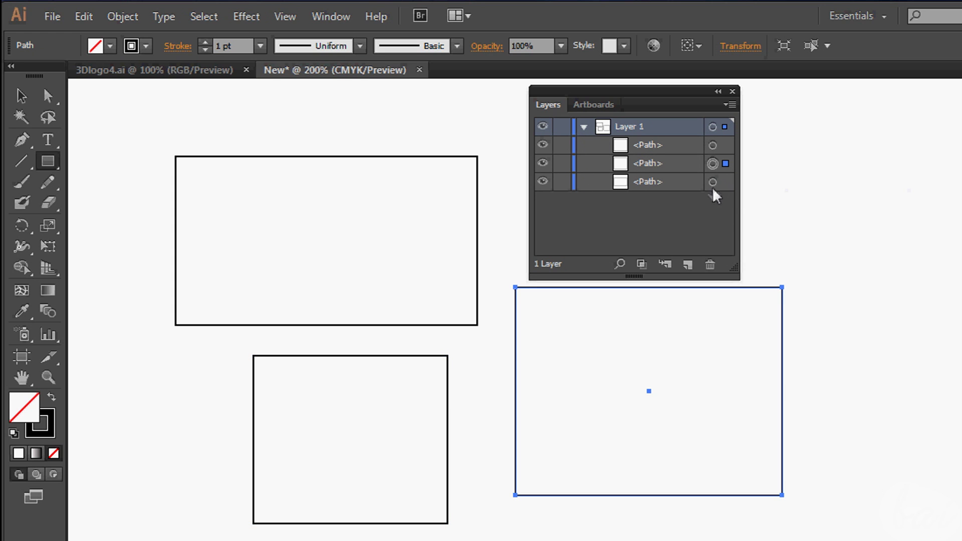
Target each rectangle's path in turn, then all of Layer 1, then the bottom-middle rectangle.
left_click(713, 182)
left_click(713, 164)
left_click(713, 146)
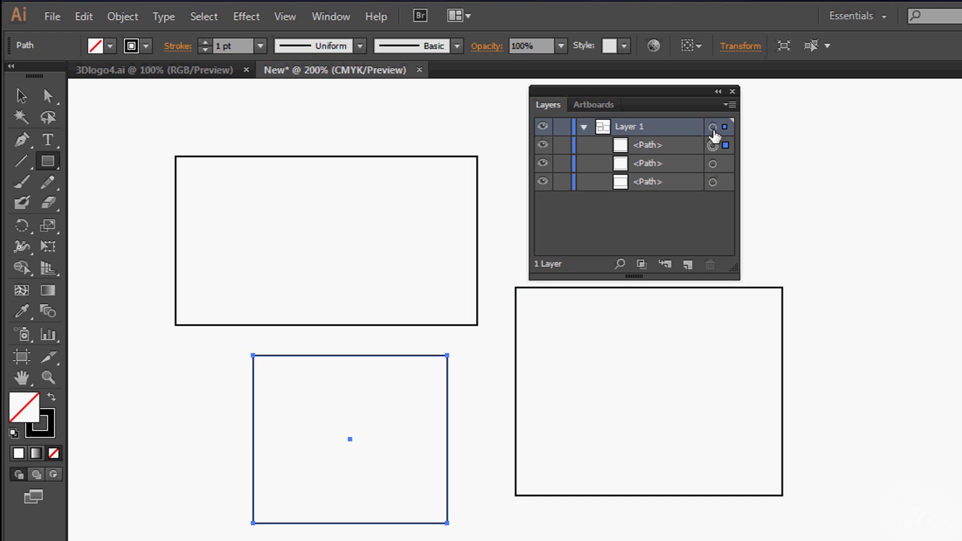
left_click(713, 129)
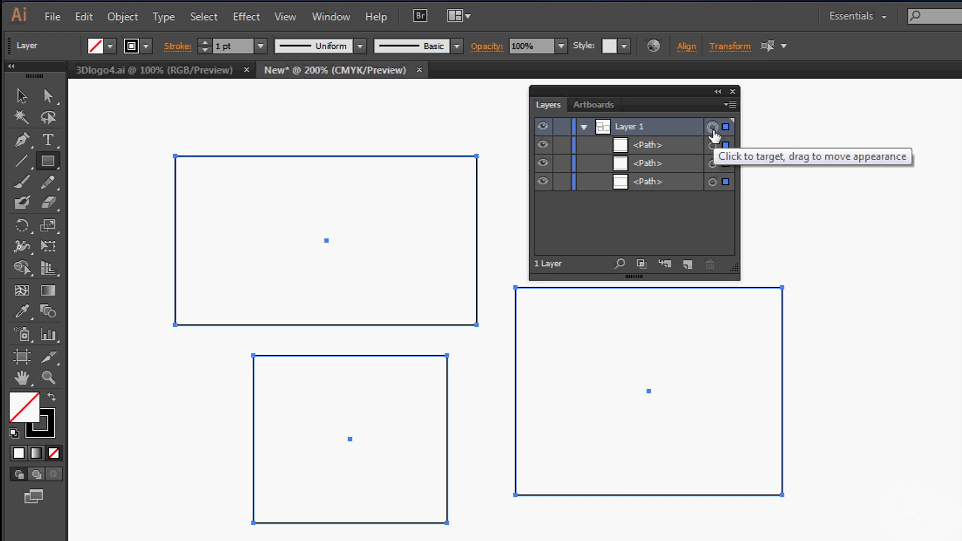
left_click(713, 145)
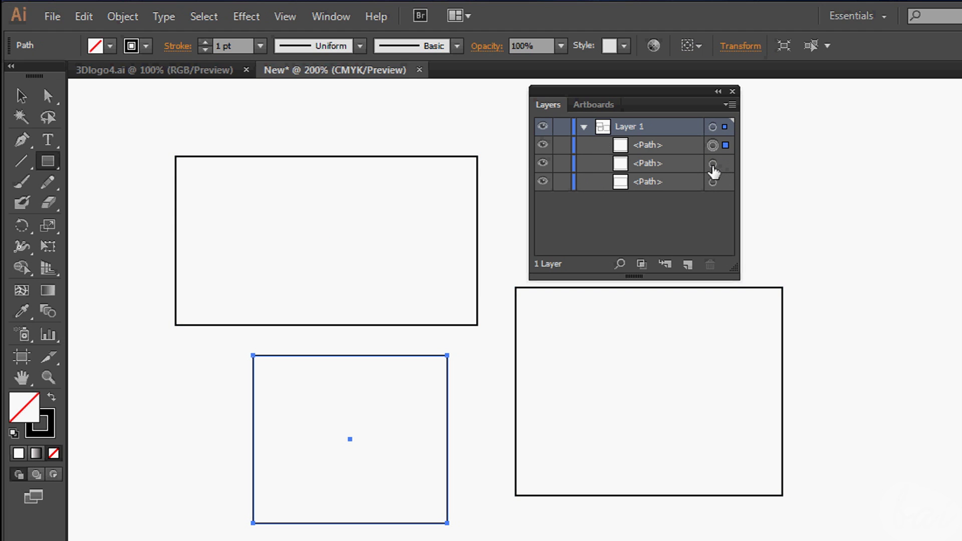
Select the right, top-left and bottom-middle rectangles in turn, then all of Layer 1.
left_click(713, 164)
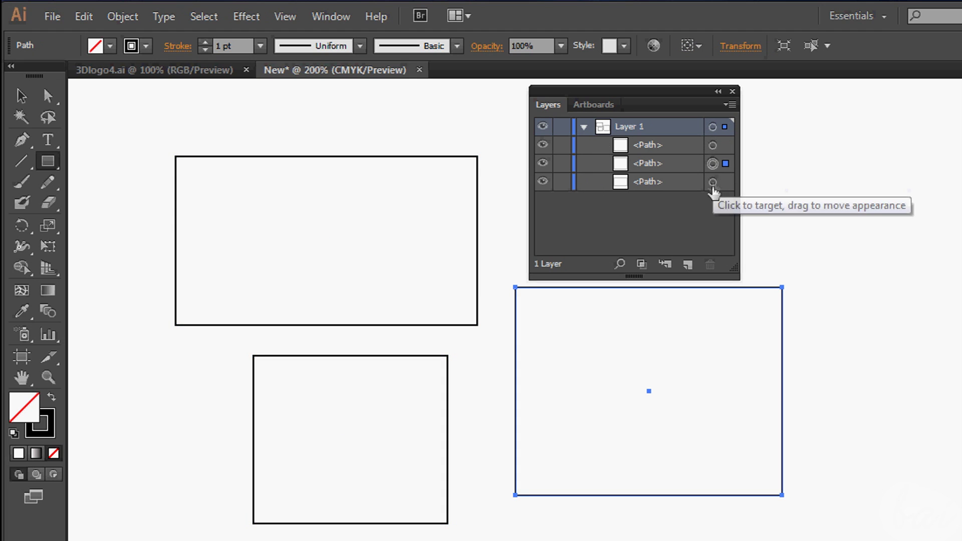
left_click(713, 182)
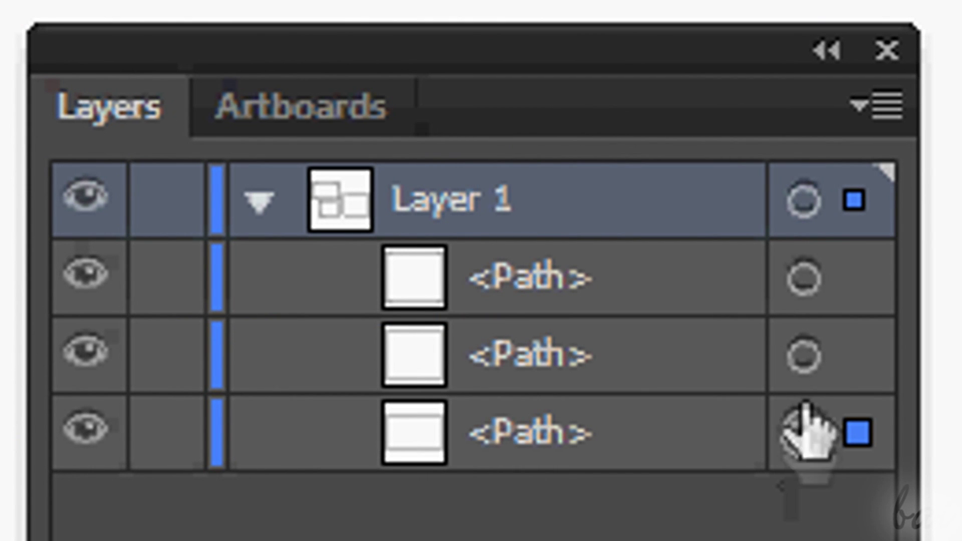
left_click(803, 353)
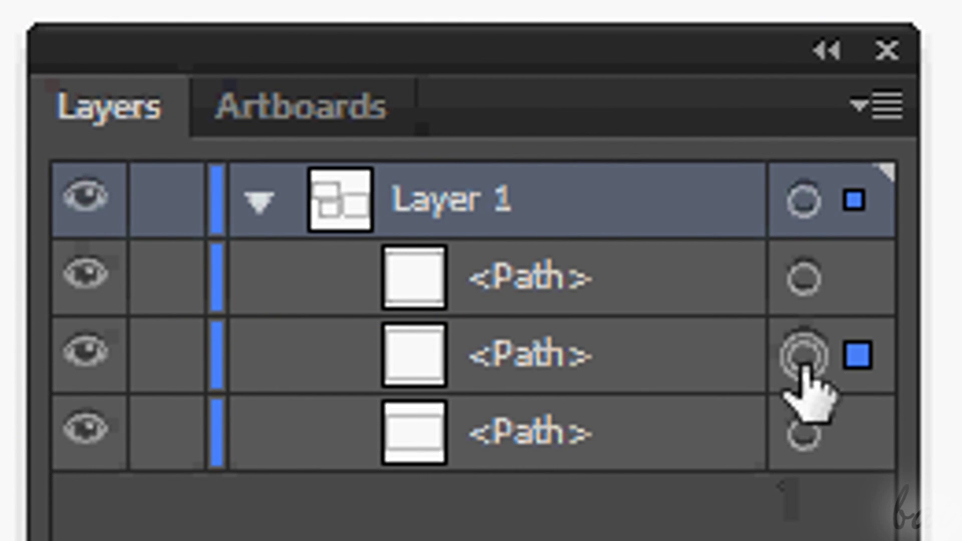
left_click(805, 279)
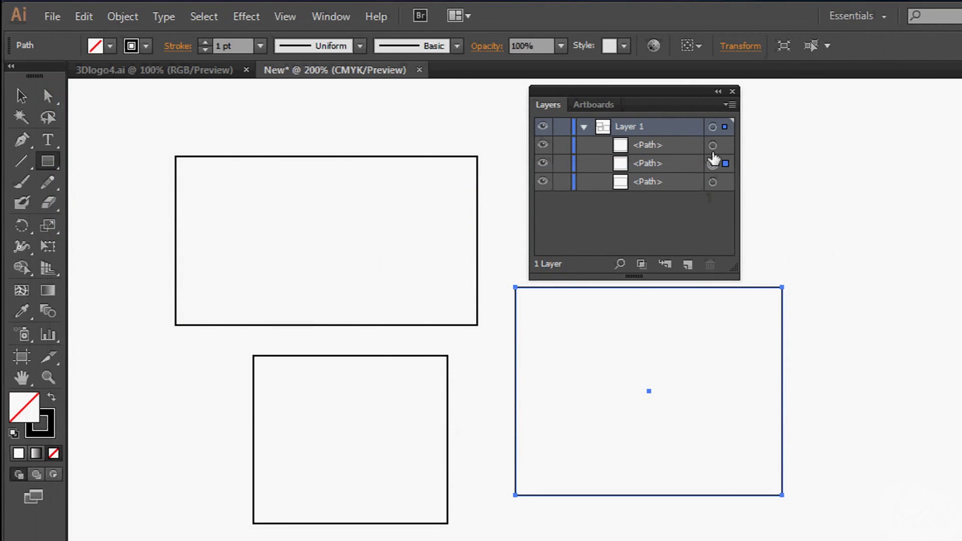
left_click(713, 145)
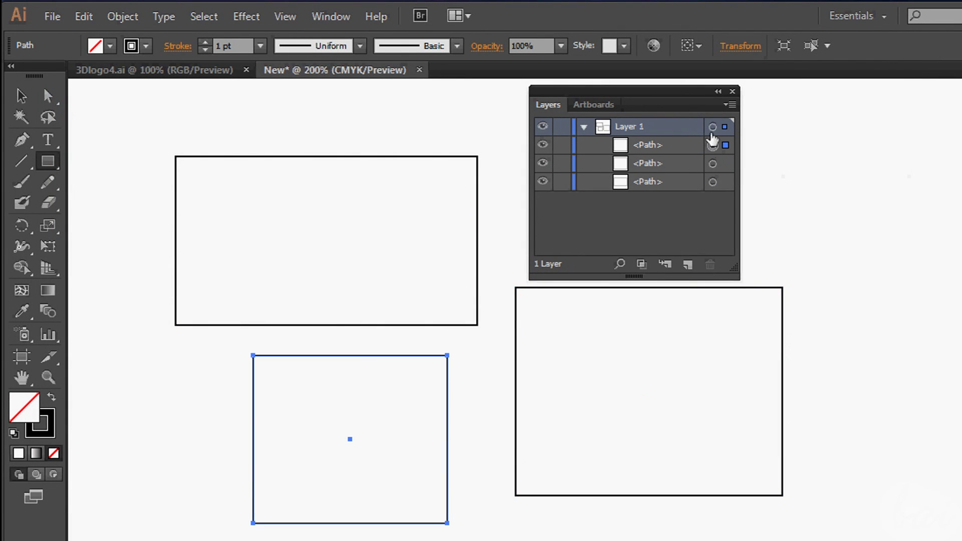
left_click(712, 127)
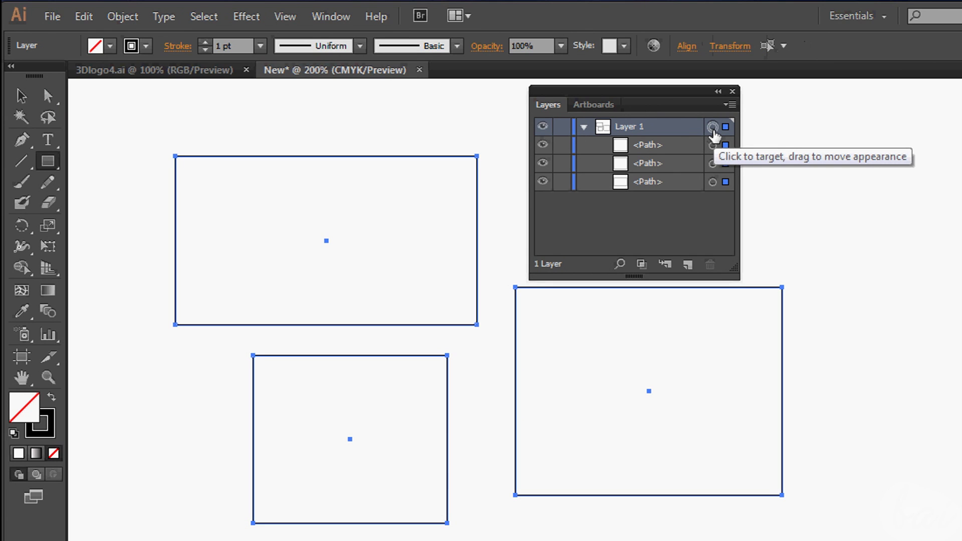
Clear the selection and select the top-left rectangle from its path row.
key("ctrl+shift+a")
left_click(665, 146)
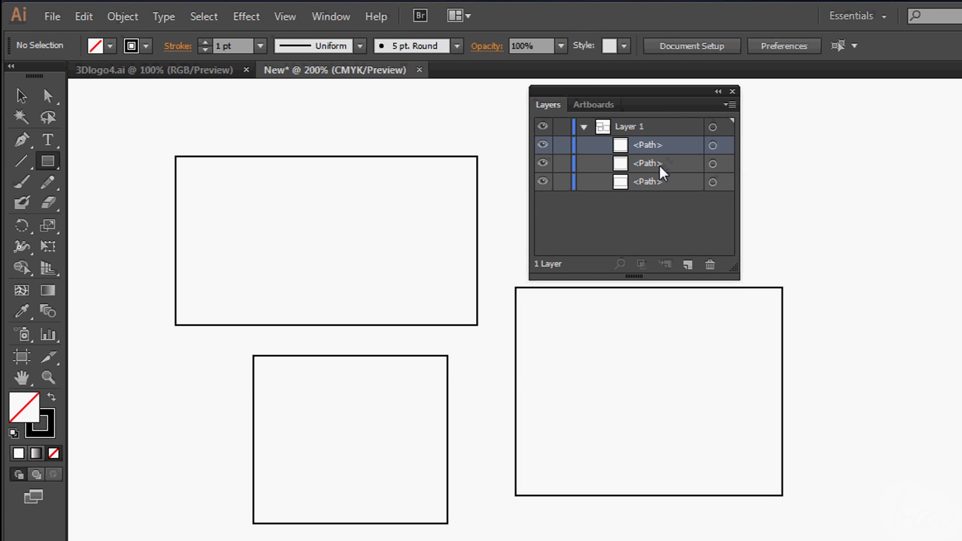
left_click(666, 127)
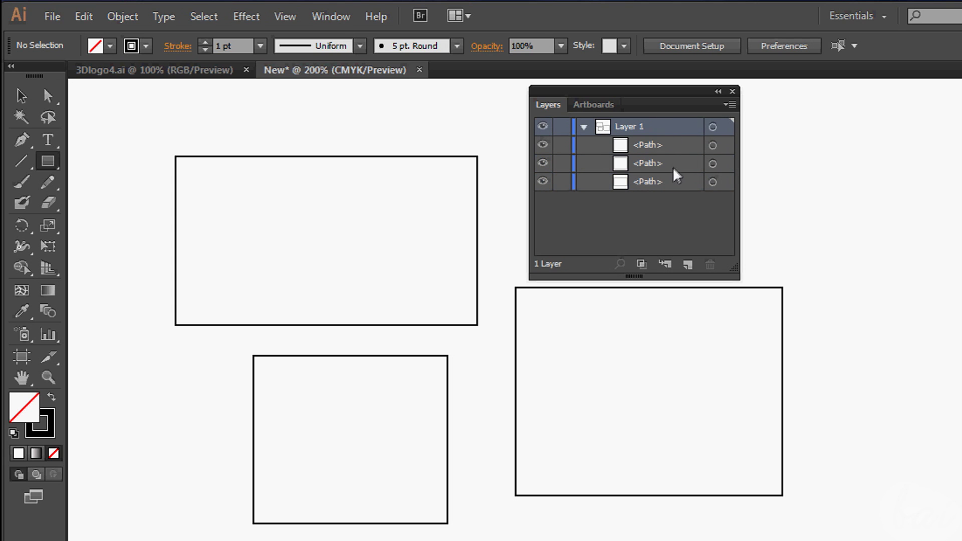
left_click(668, 165)
left_click(663, 184, "alt")
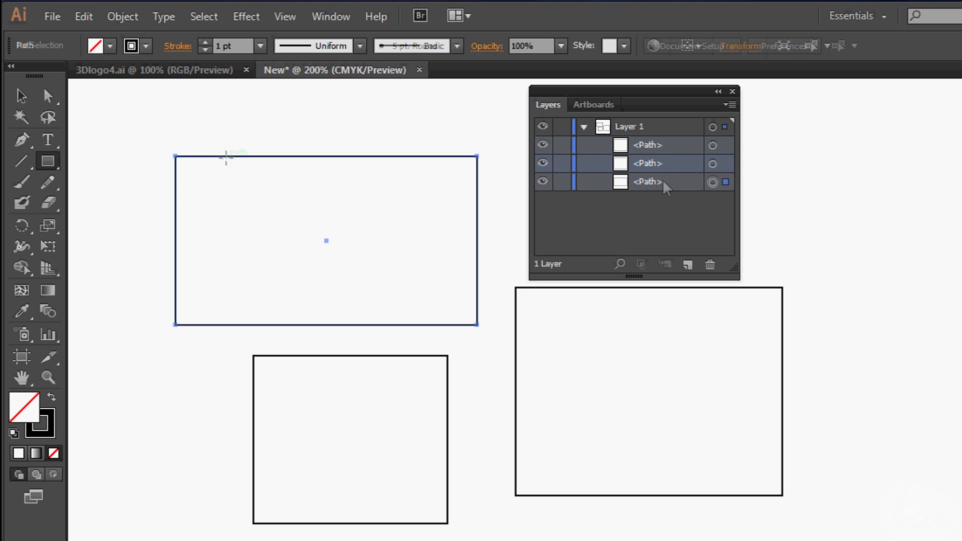
left_click(206, 50)
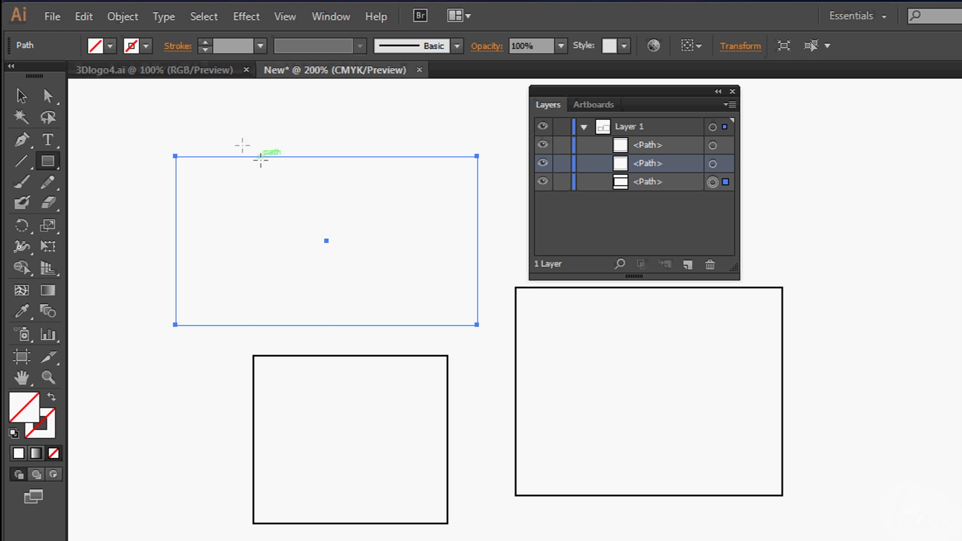
left_click(23, 96)
left_click(221, 107)
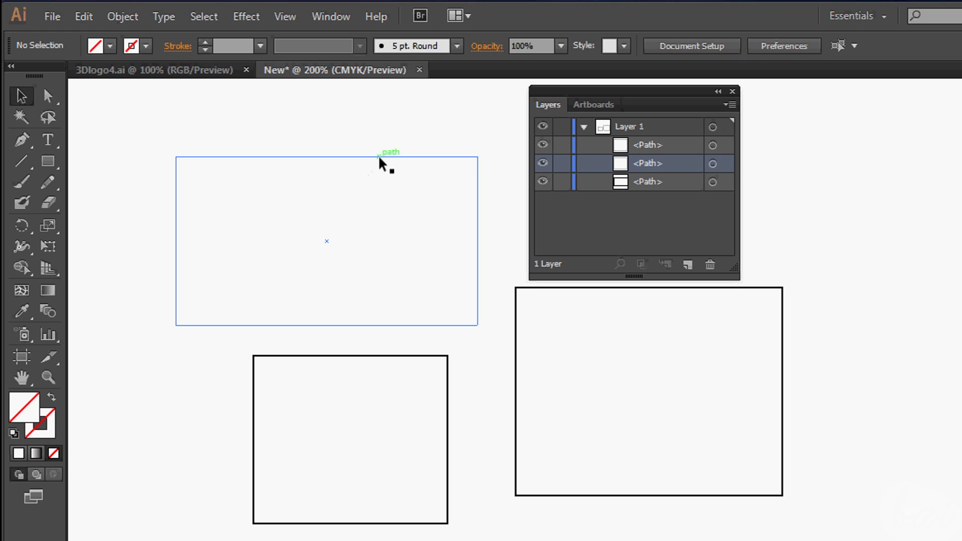
left_click(385, 159)
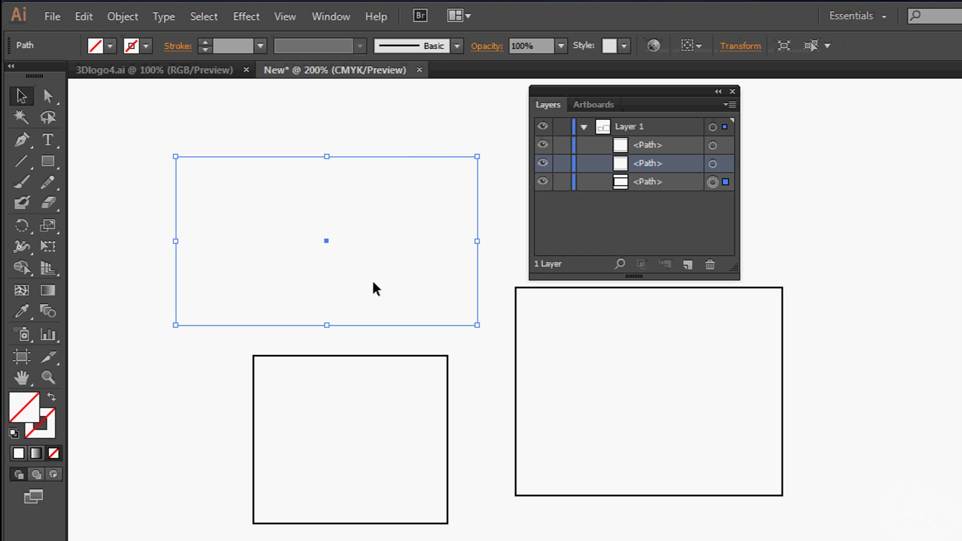
left_click(430, 304)
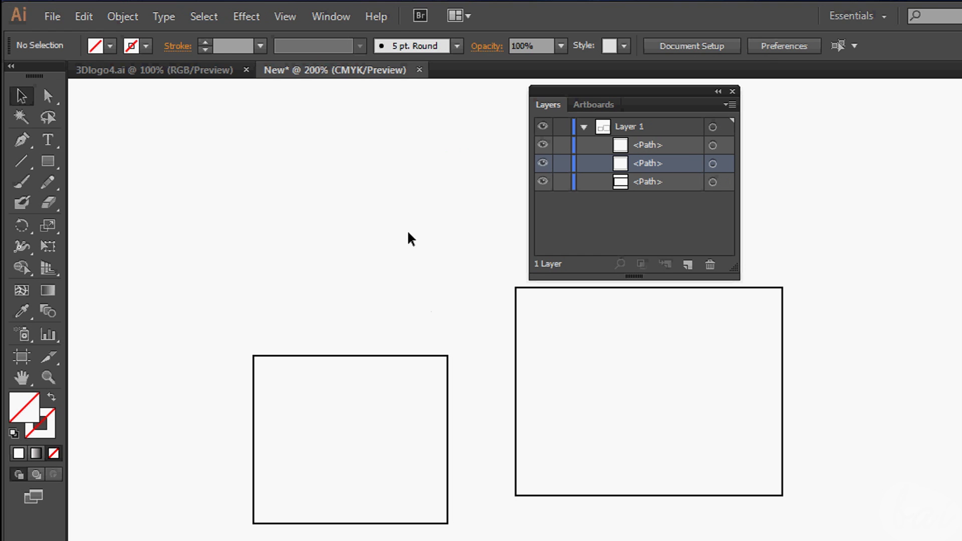
key("ctrl+z")
left_click(713, 182)
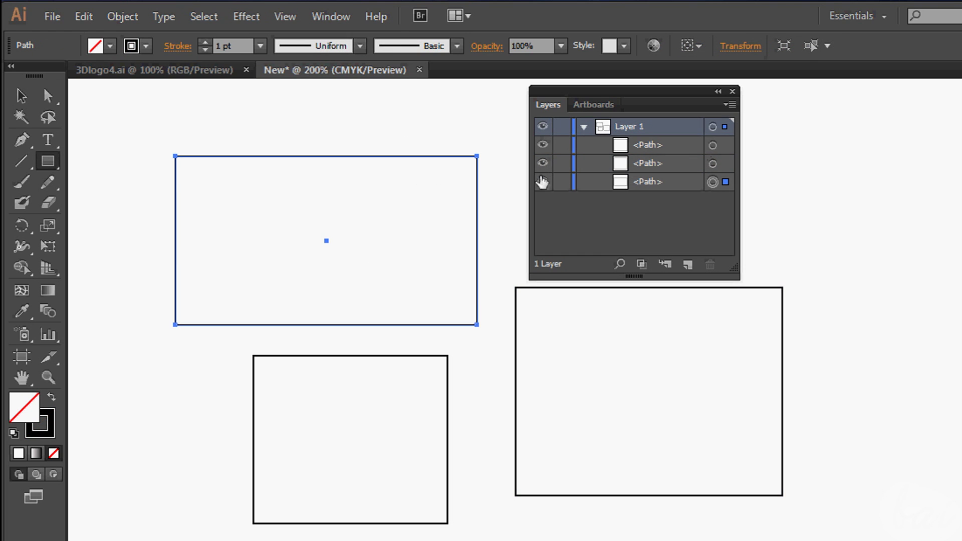
left_click(543, 183)
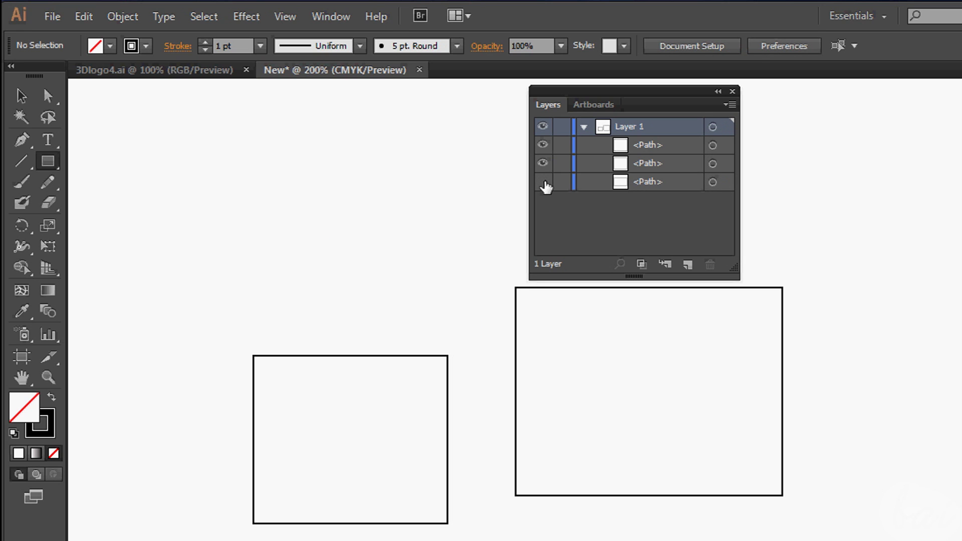
left_click(544, 183)
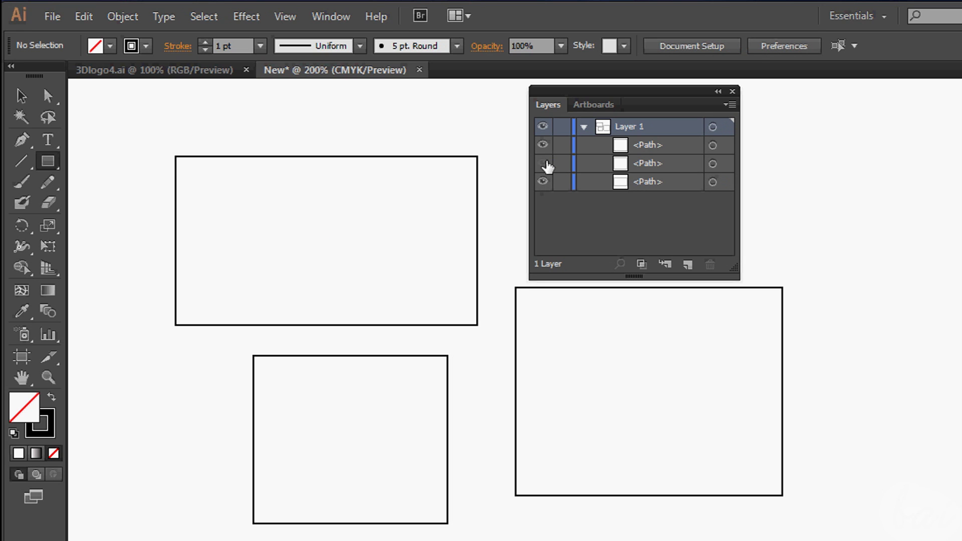
left_click(544, 164)
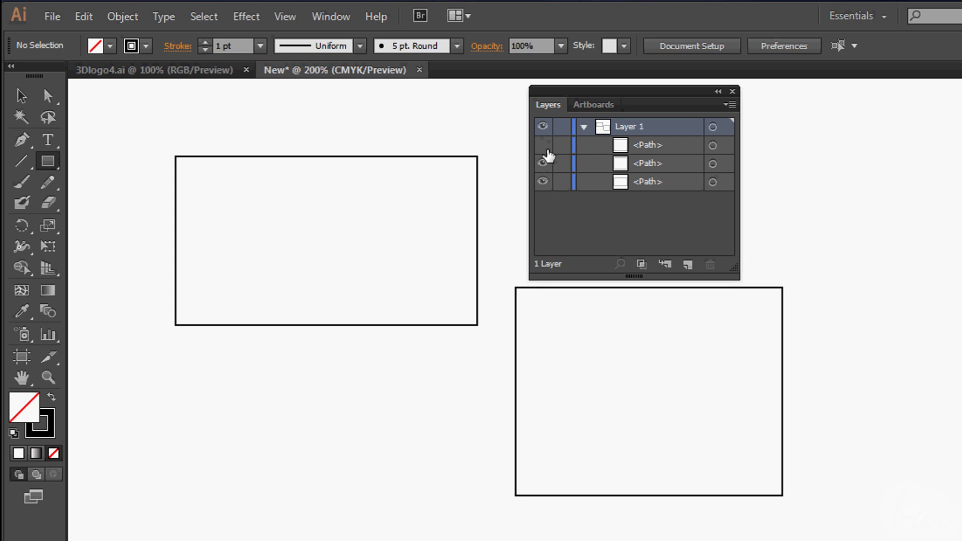
left_click(547, 128)
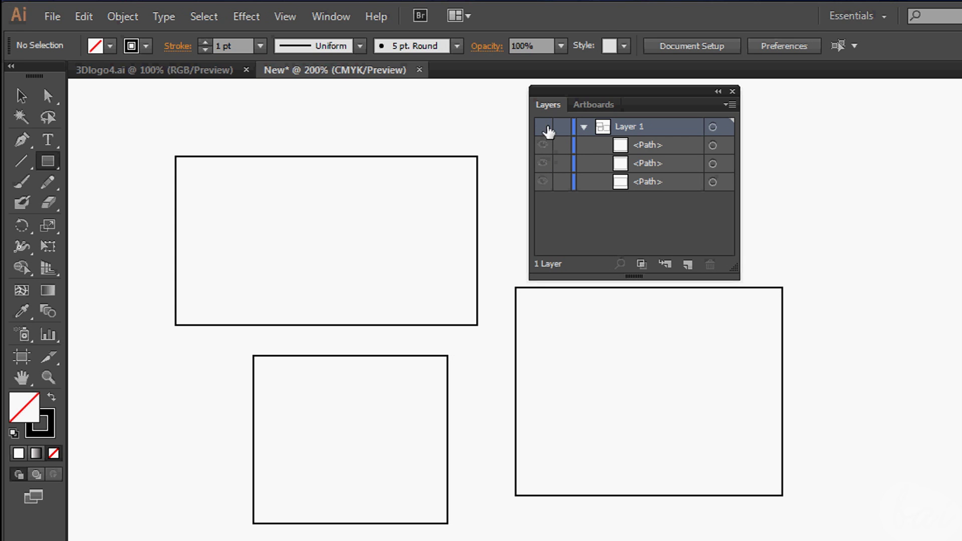
left_click(547, 129)
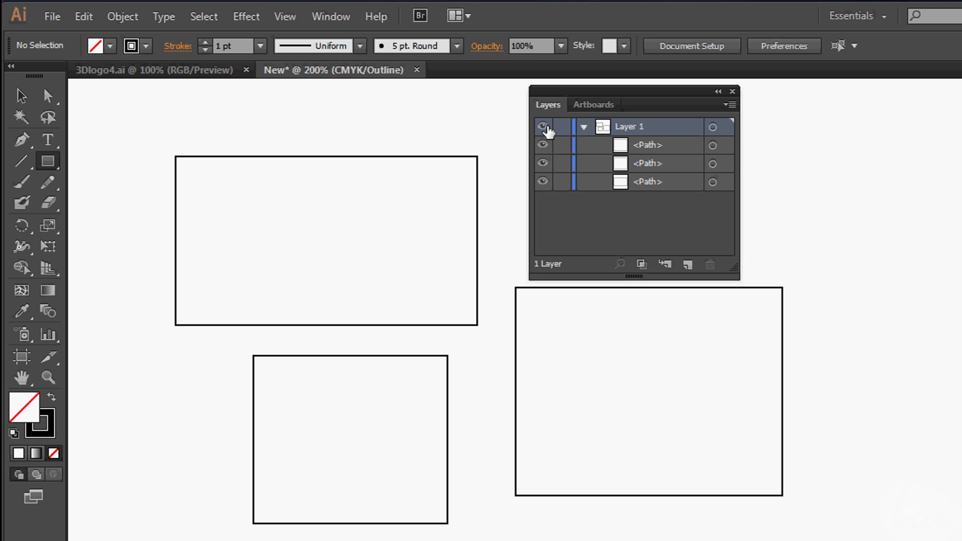
key("ctrl+y")
key("v")
left_click(477, 241)
Collapse Layer 1 and create a new Layer 2, undoing two accidental deletions.
left_click(584, 127)
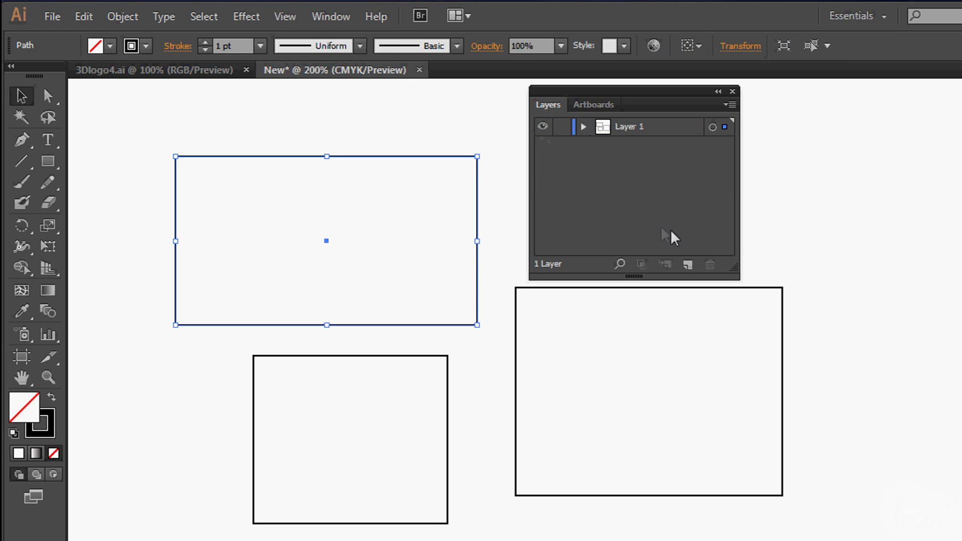
left_click(270, 111)
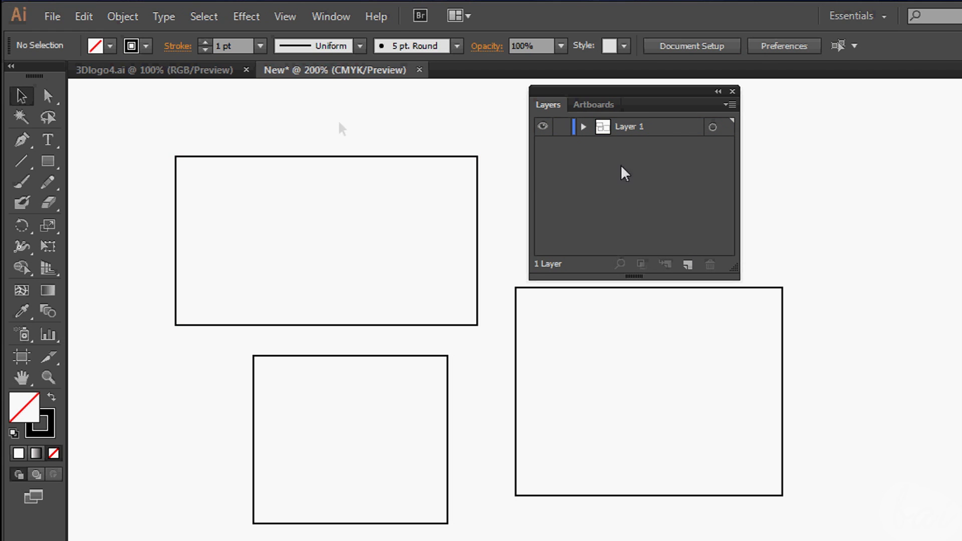
left_click(689, 265)
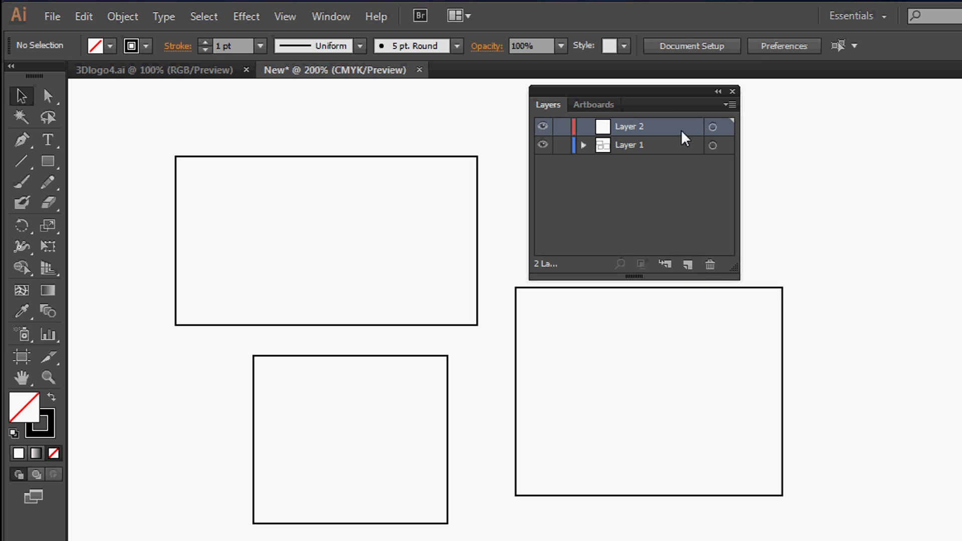
left_click(710, 264)
key("ctrl+z")
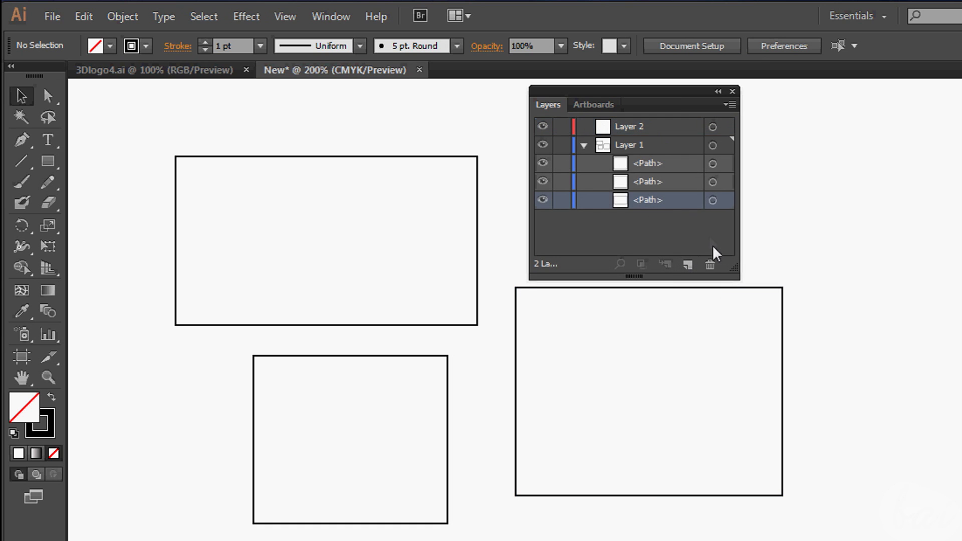
left_click(711, 264)
key("ctrl+z")
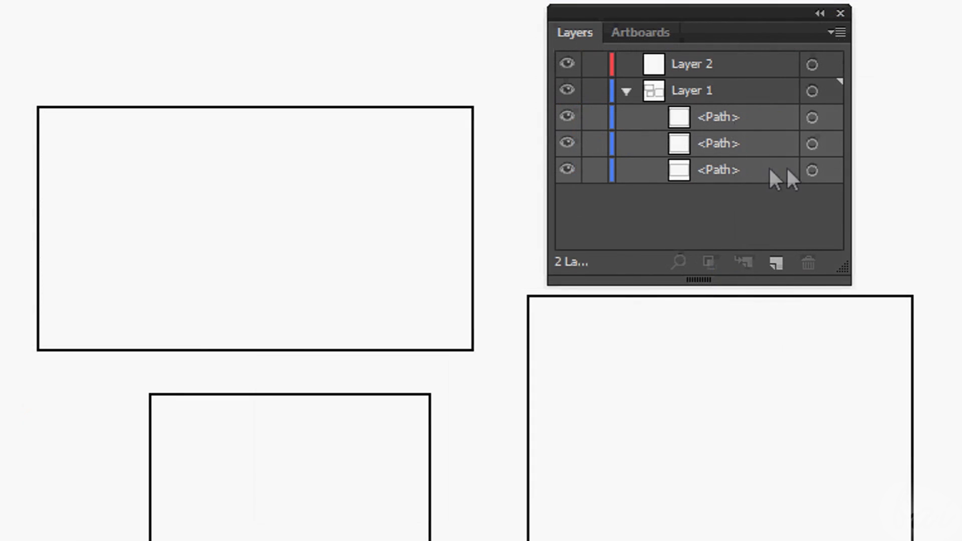
Drag the top-left rectangle's path up into Layer 2 and expand Layer 2.
left_click(812, 170)
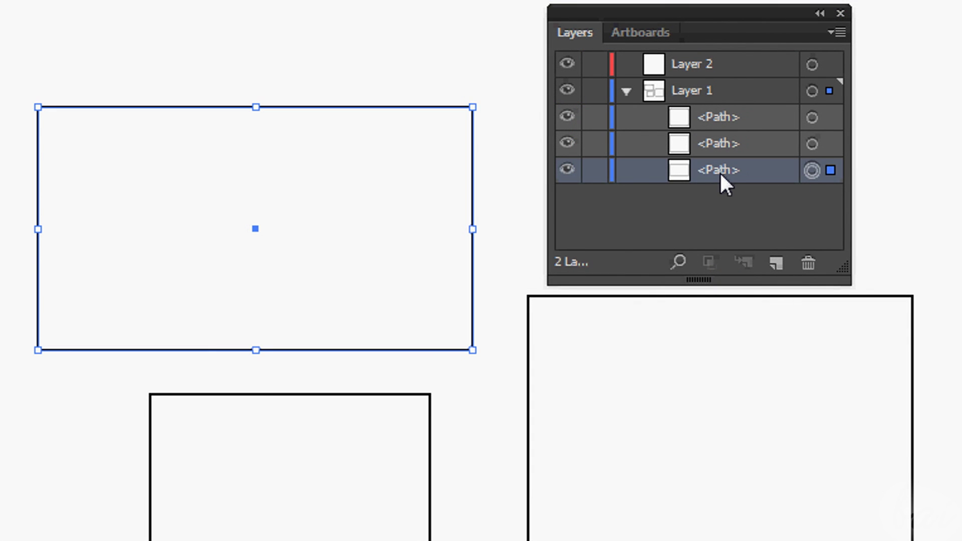
left_click_drag(720, 171, 717, 63)
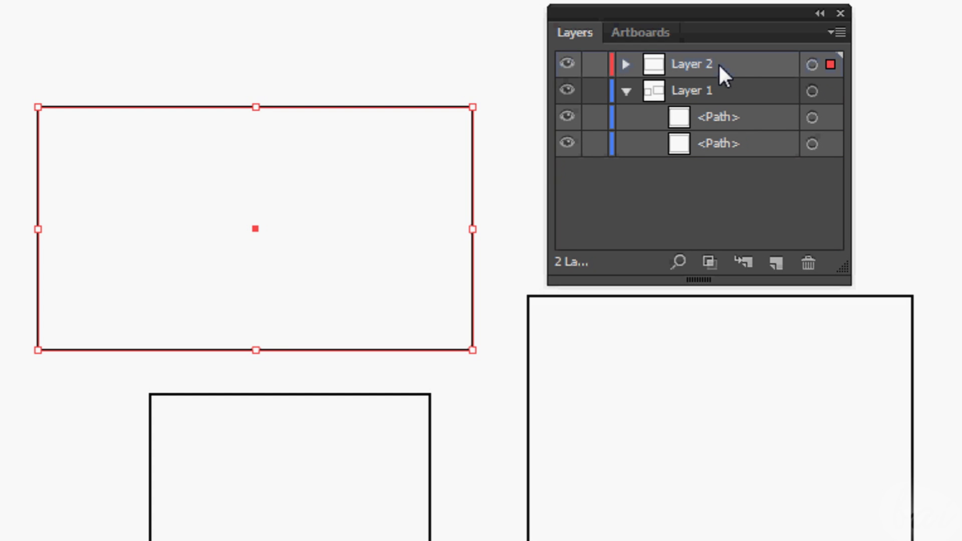
left_click(625, 63)
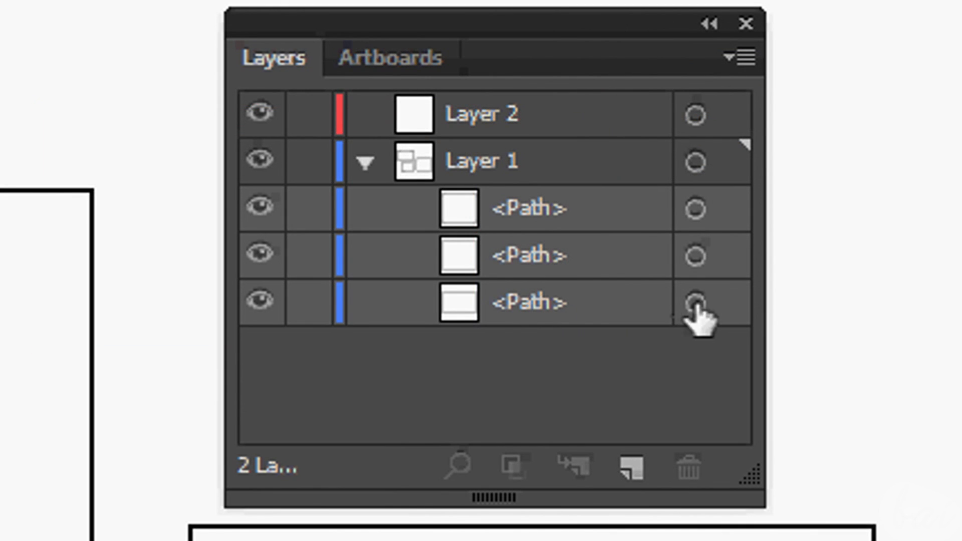
left_click(695, 304)
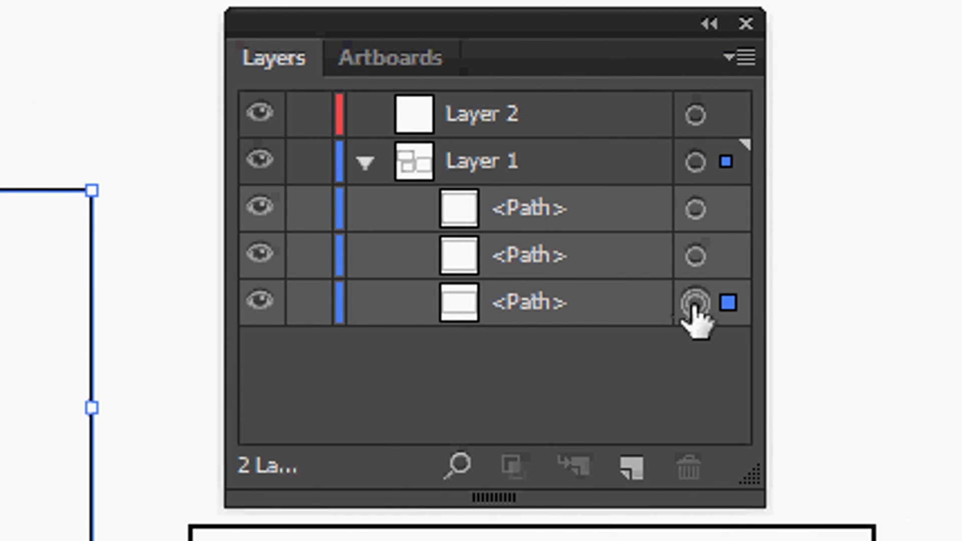
left_click(534, 310)
left_click_drag(534, 311, 531, 119)
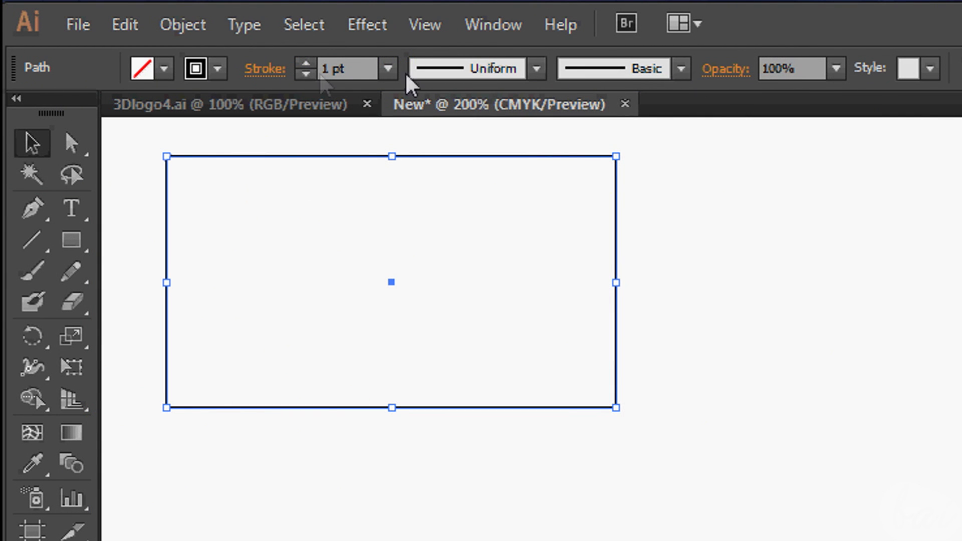
left_click(502, 28)
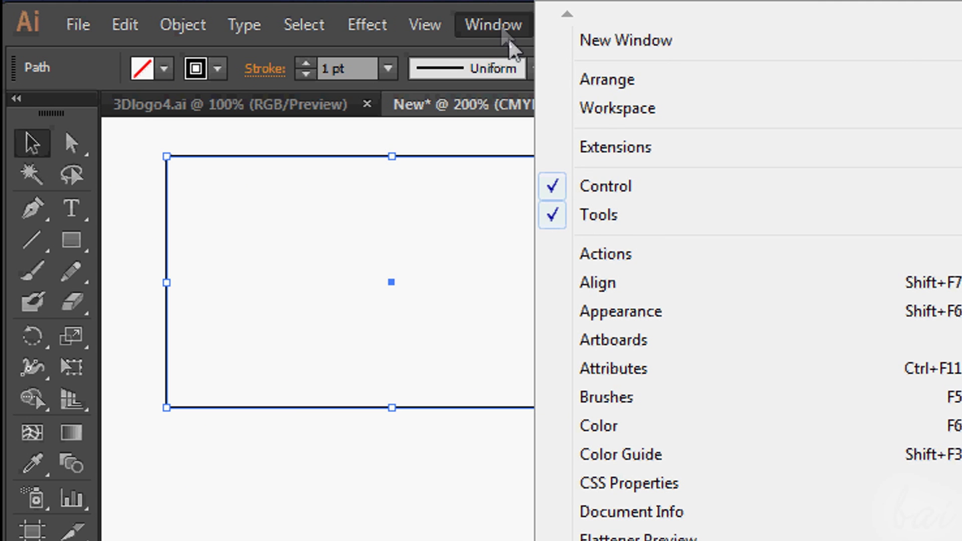
left_click(164, 68)
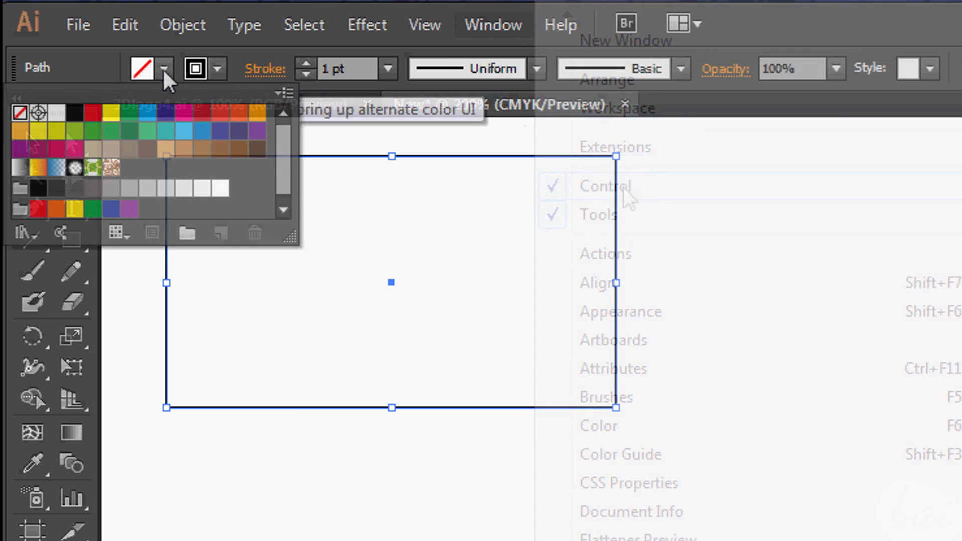
left_click(38, 131)
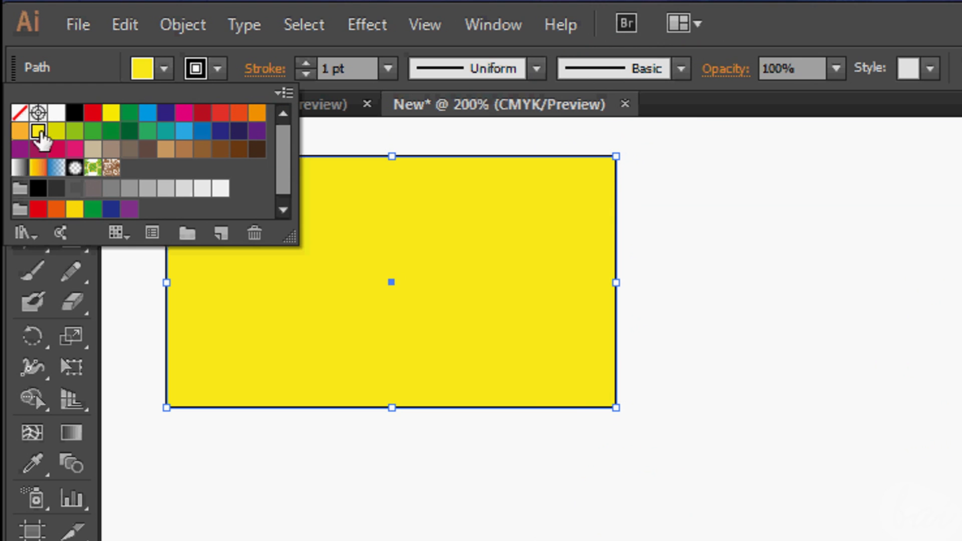
left_click(75, 131)
left_click(111, 131)
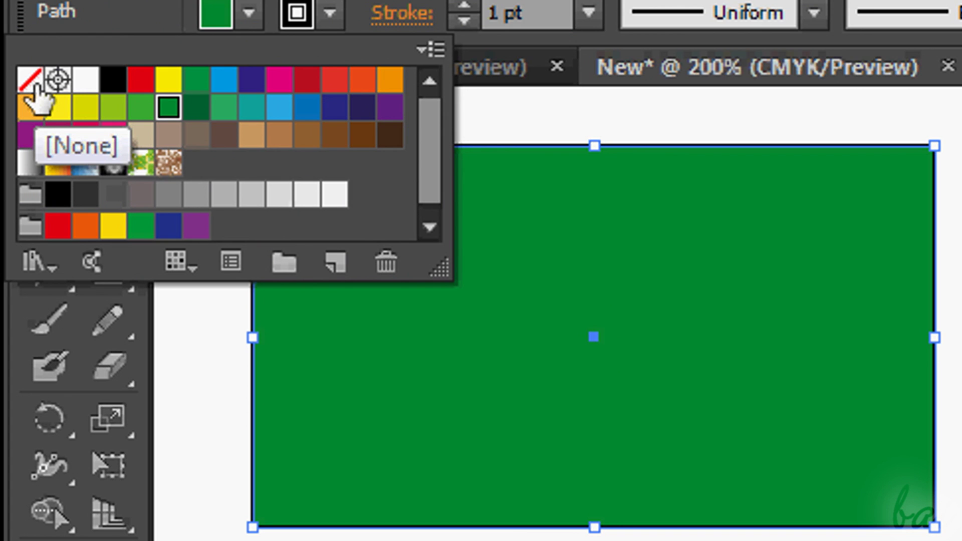
left_click(36, 86)
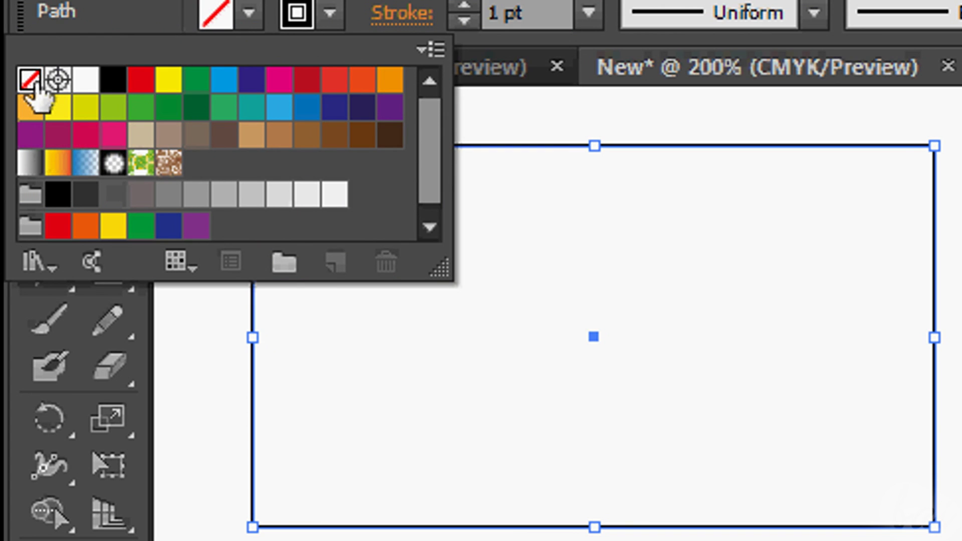
left_click(258, 17)
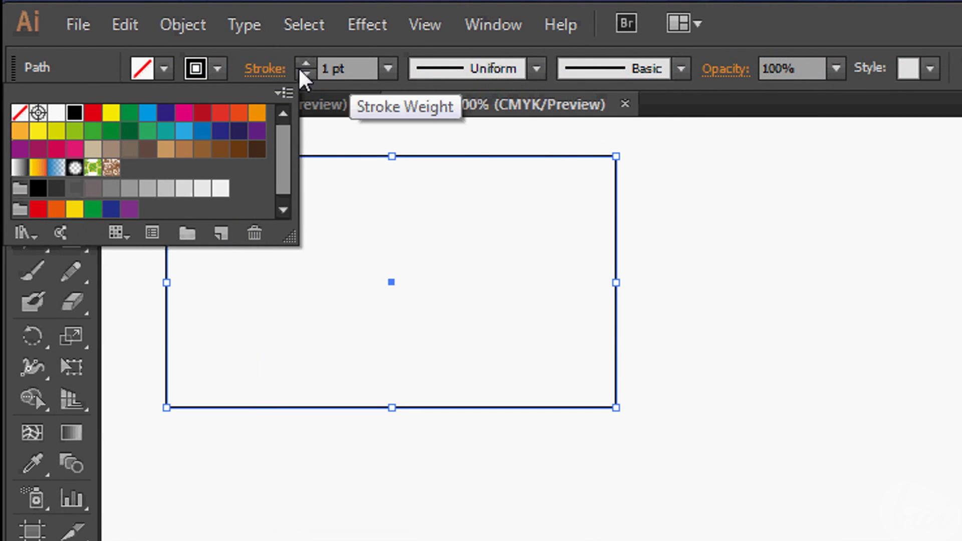
Make the rectangle's outline magenta and thicken the stroke to about 8 pt.
left_click(184, 113)
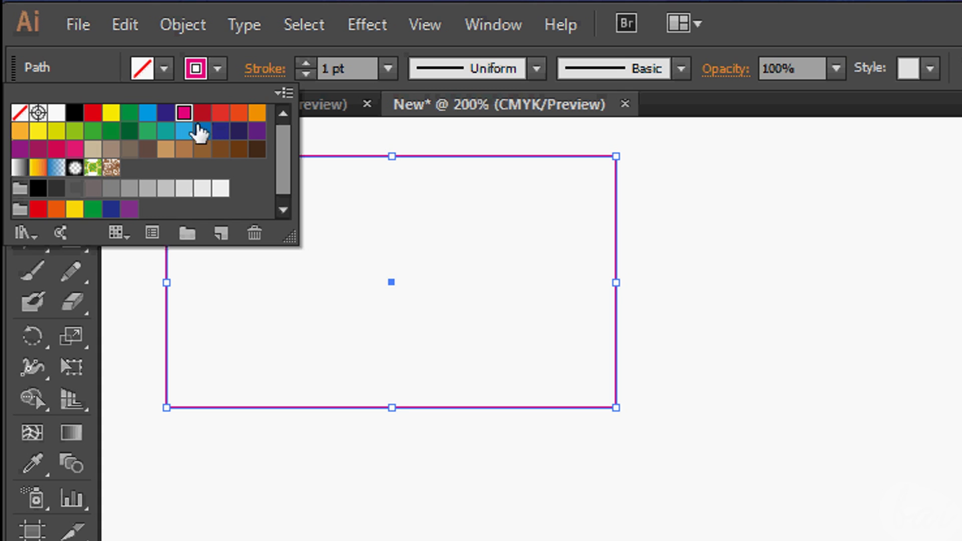
left_click(307, 65)
left_click(306, 65)
left_click(307, 65)
left_click(307, 65)
left_click(307, 66)
left_click(307, 65)
left_click(307, 65)
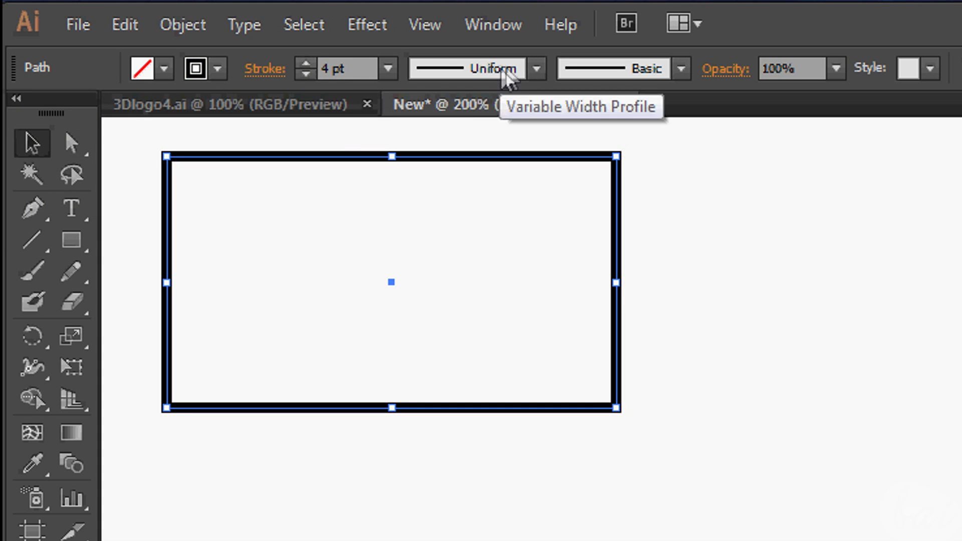
Try a variable width profile, then apply the Charcoal - Feather brush and open its options.
left_click(537, 68)
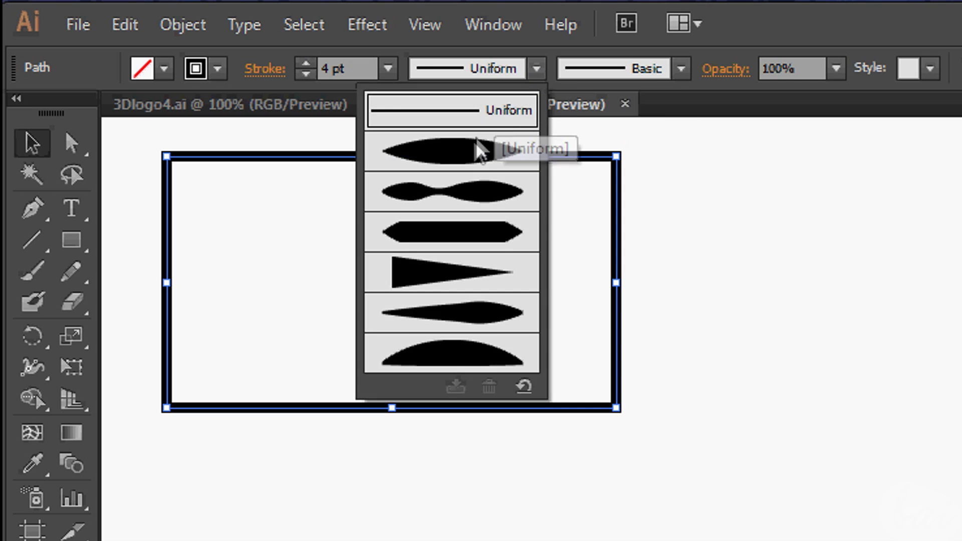
left_click(481, 150)
key("ctrl+z")
left_click(682, 68)
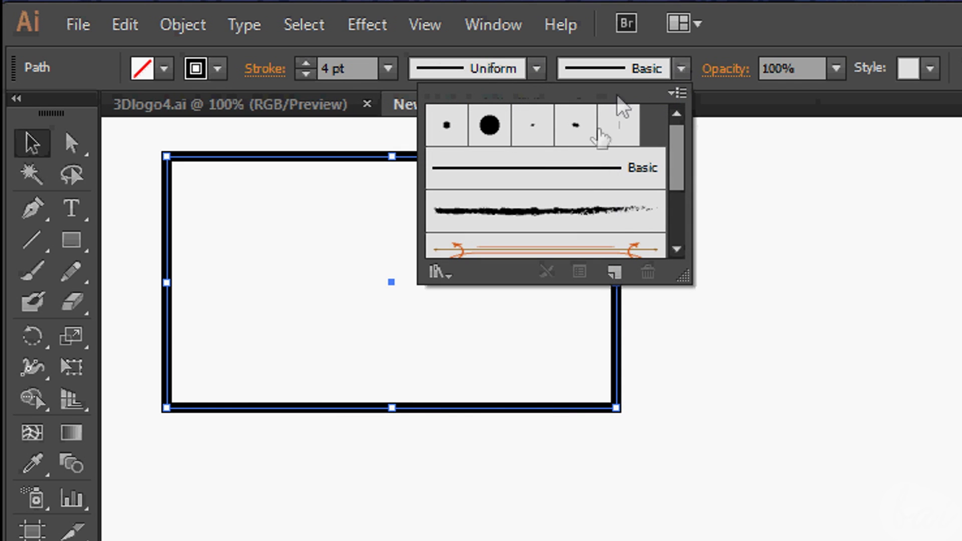
left_click_drag(672, 146, 672, 171)
left_click(623, 146)
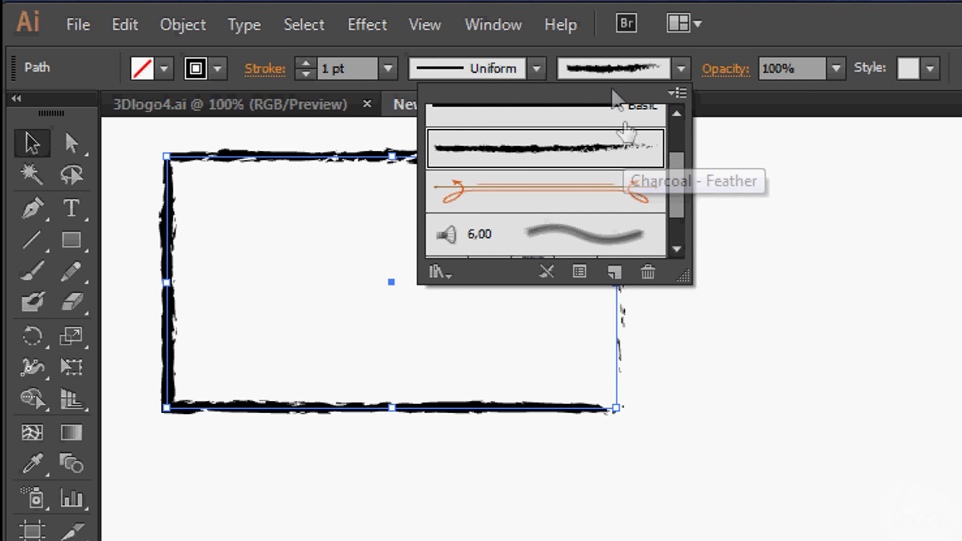
double_click(575, 146)
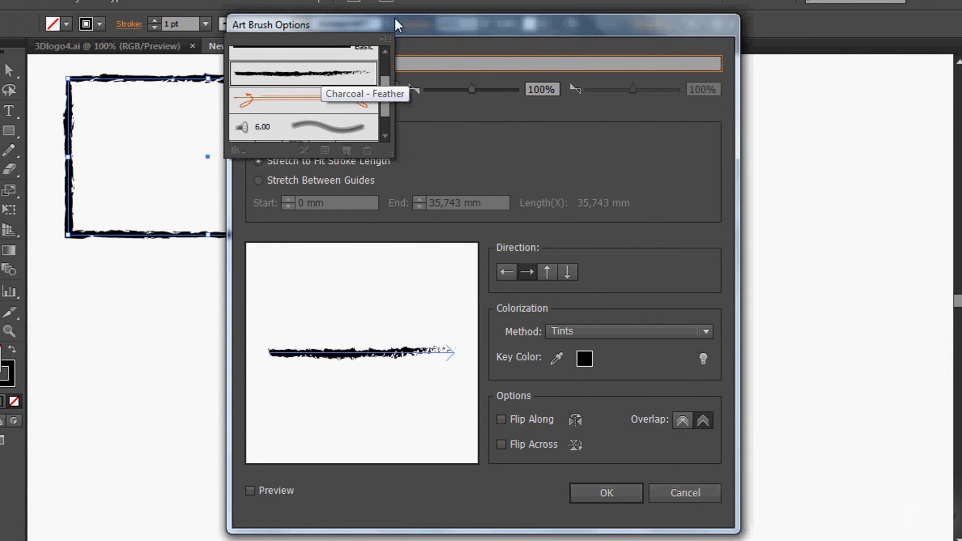
mouse_move(395, 24)
left_mouse_down()
mouse_move(503, 28)
mouse_move(577, 18)
left_mouse_up()
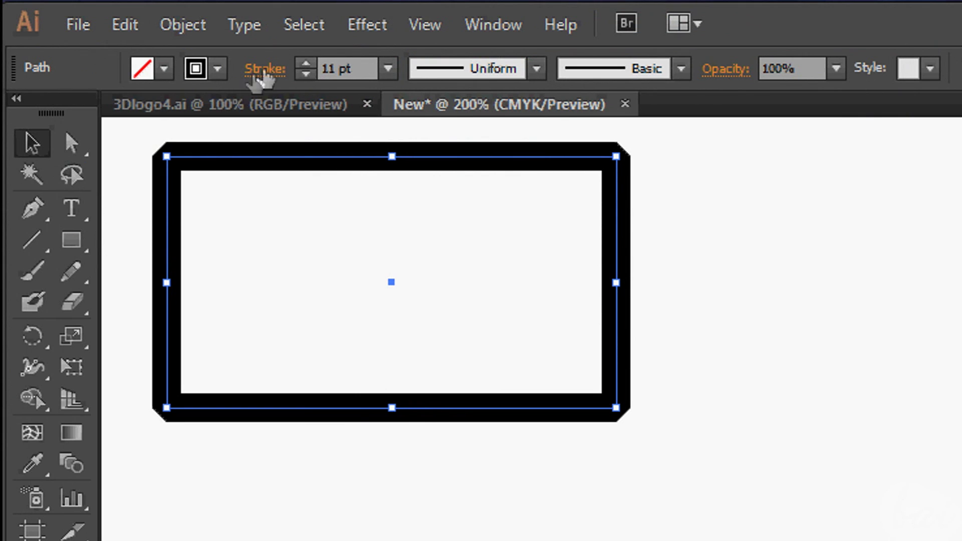
Try Miter, Round and Bevel joins on the rectangle's corners.
left_click(265, 69)
left_click(104, 165)
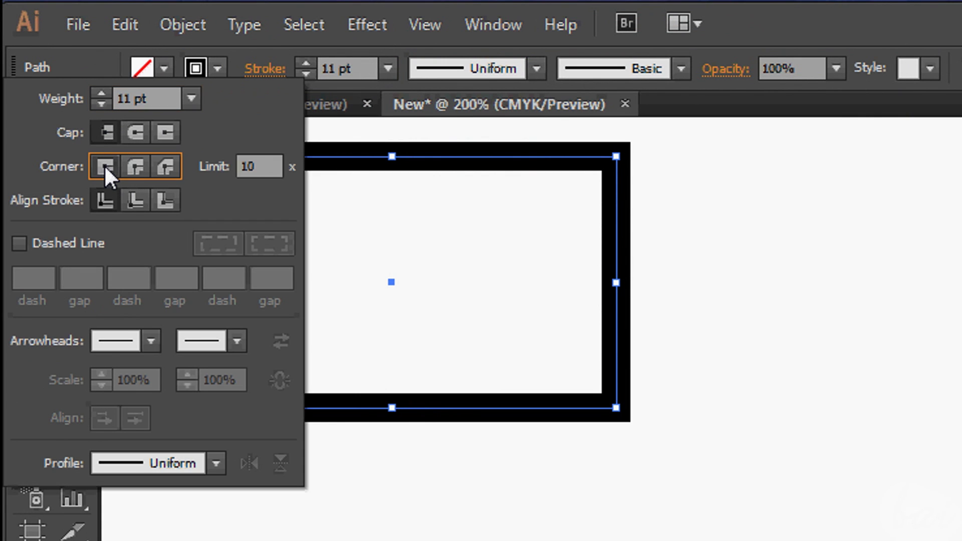
left_click(143, 167)
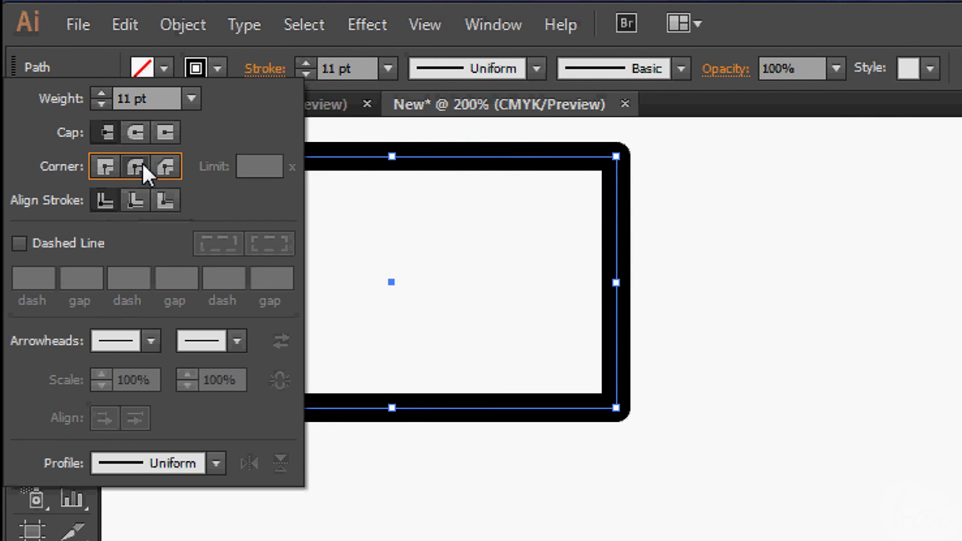
left_click(169, 167)
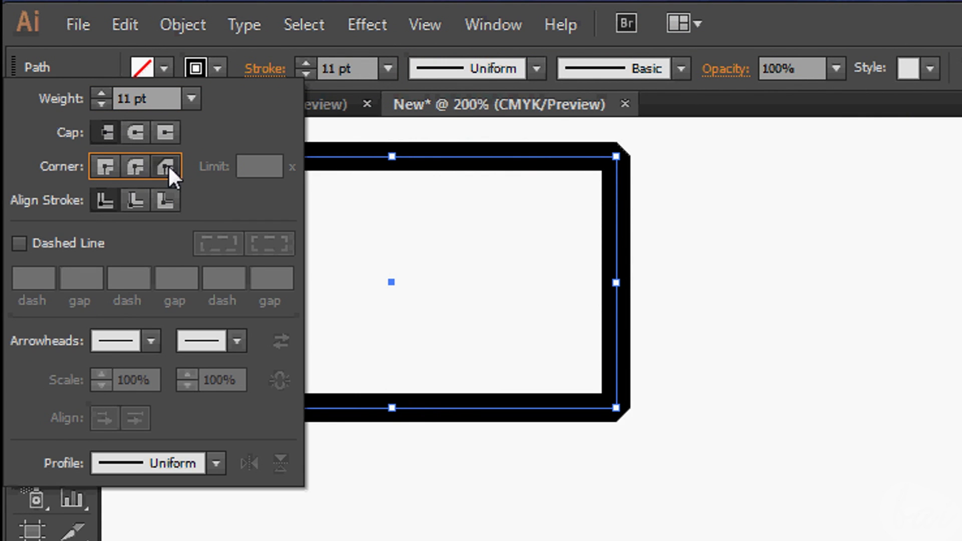
left_click(137, 167)
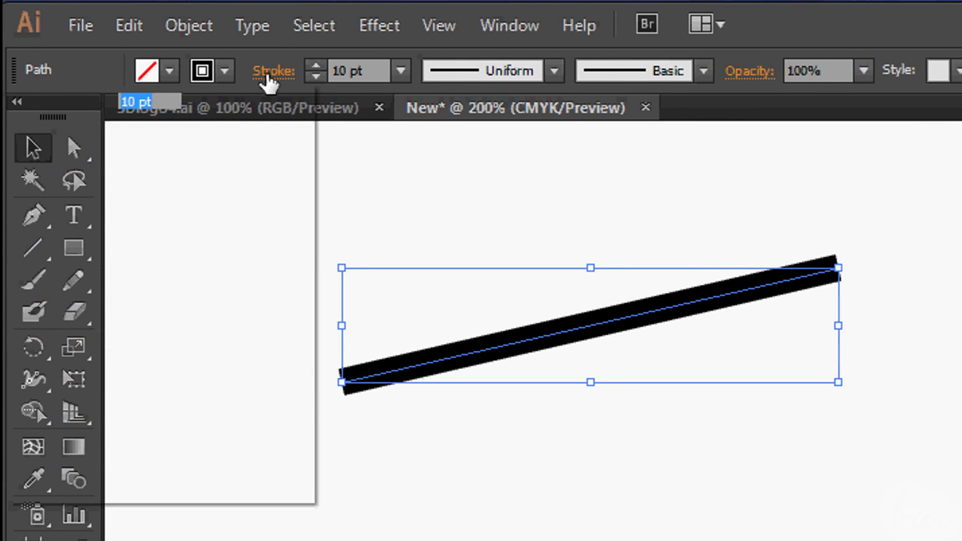
Give the diagonal line Round caps, then Projecting caps.
left_click(265, 76)
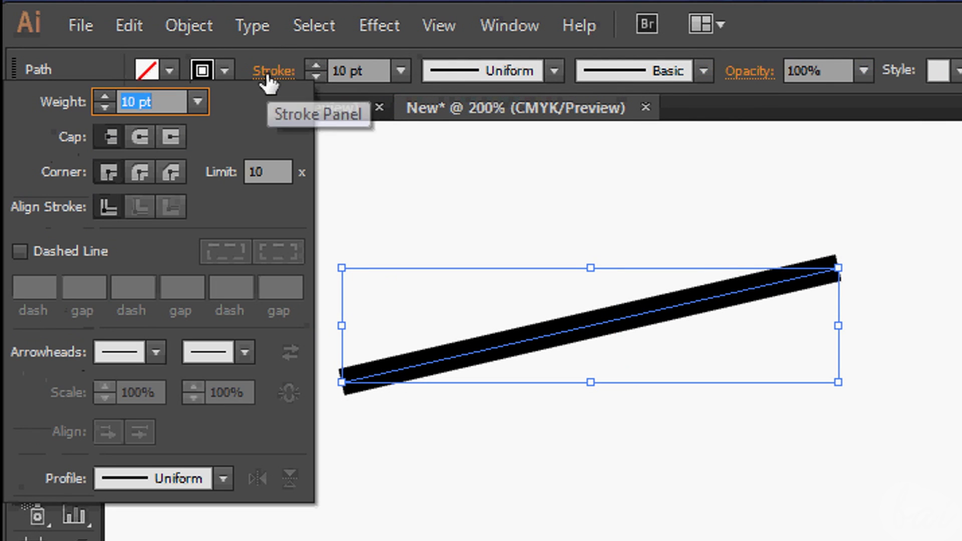
left_click(141, 138)
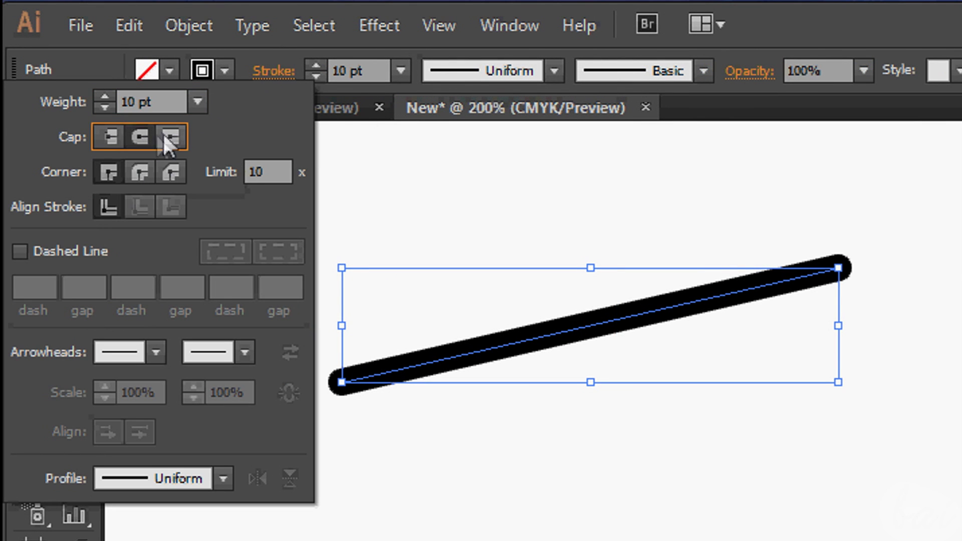
left_click(171, 135)
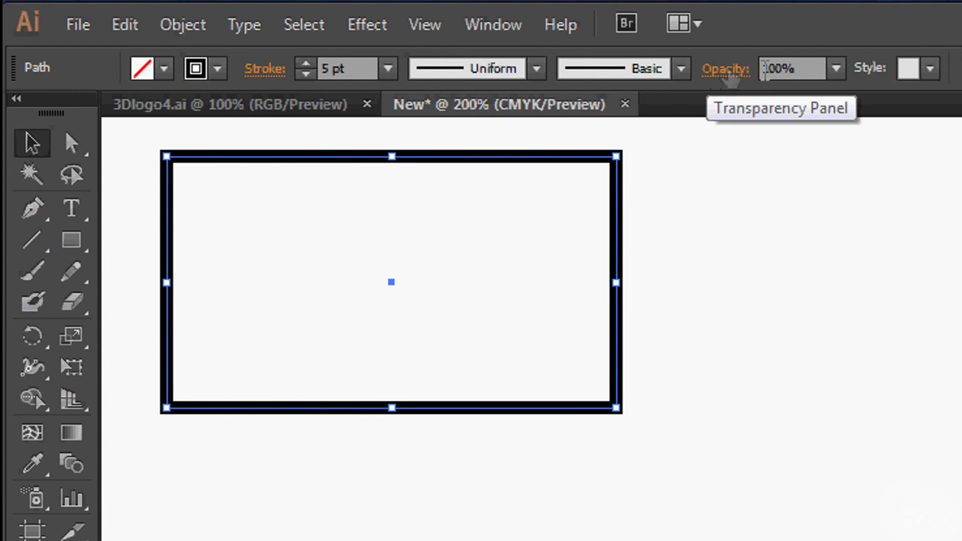
Reselect the rectangle and try 60% and then 80% opacity on it.
left_click(458, 185)
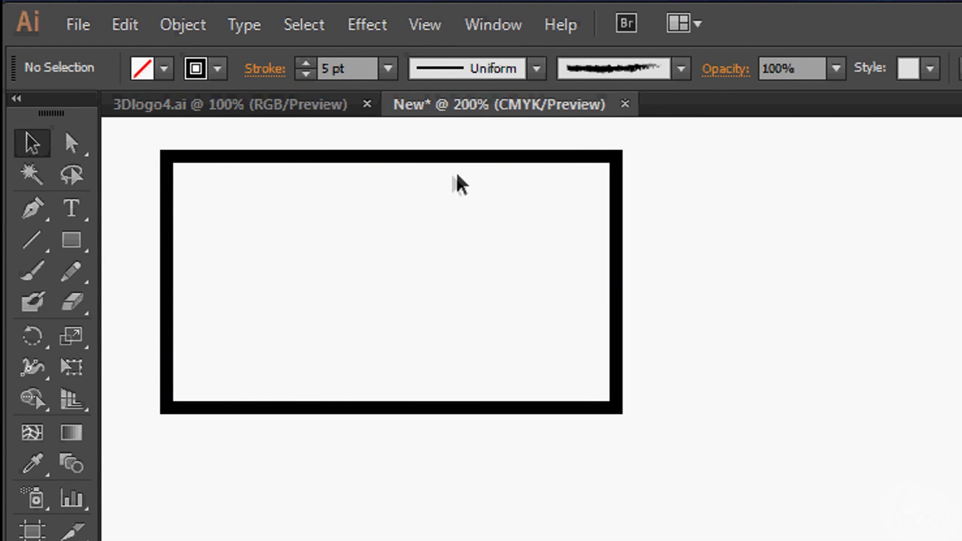
left_click(577, 159)
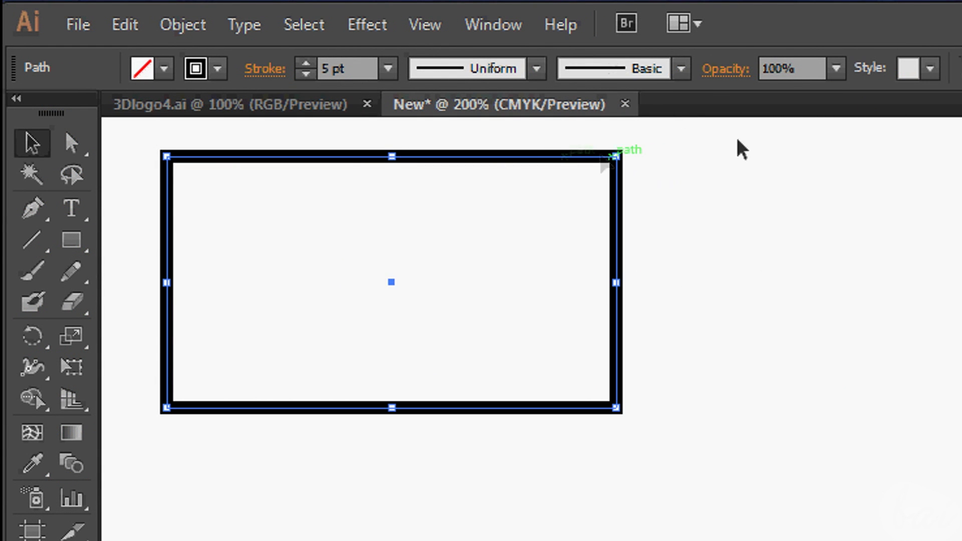
left_click(838, 70)
left_click(853, 263)
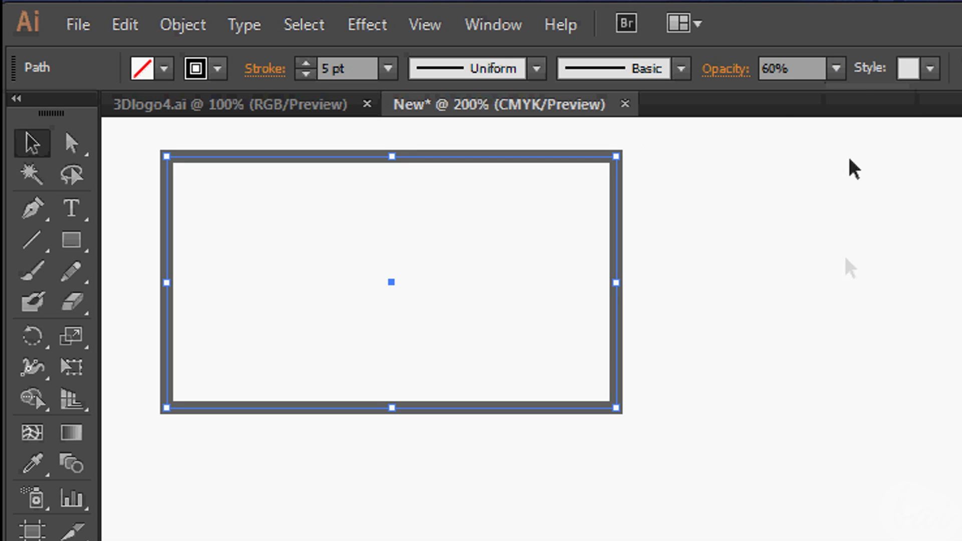
left_click(836, 69)
left_click(853, 324)
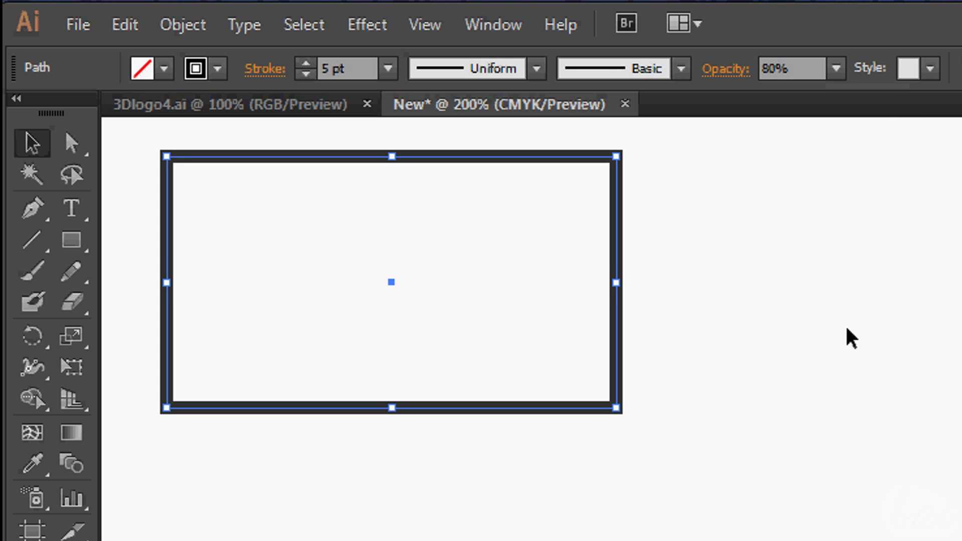
Return the rectangle to 100% opacity and briefly view the full Transparency settings.
left_click(836, 69)
left_click(852, 384)
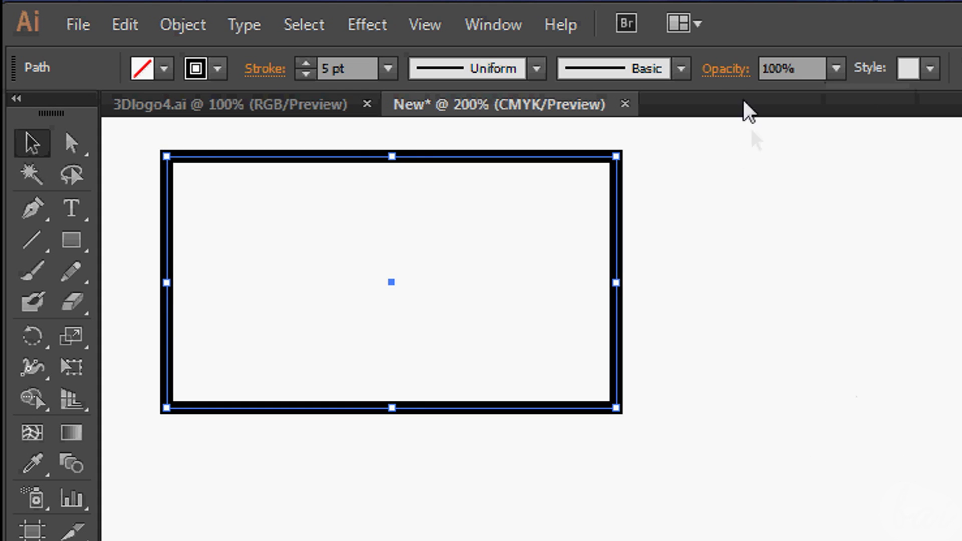
left_click(732, 70)
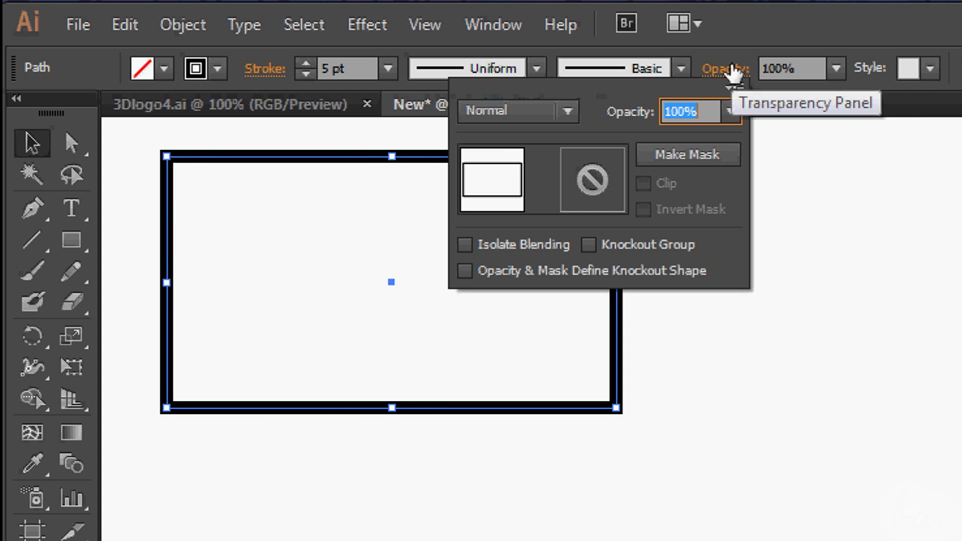
left_click(765, 32)
Open the Transparency panel from the Window menu and float it as a separate panel.
left_click(493, 25)
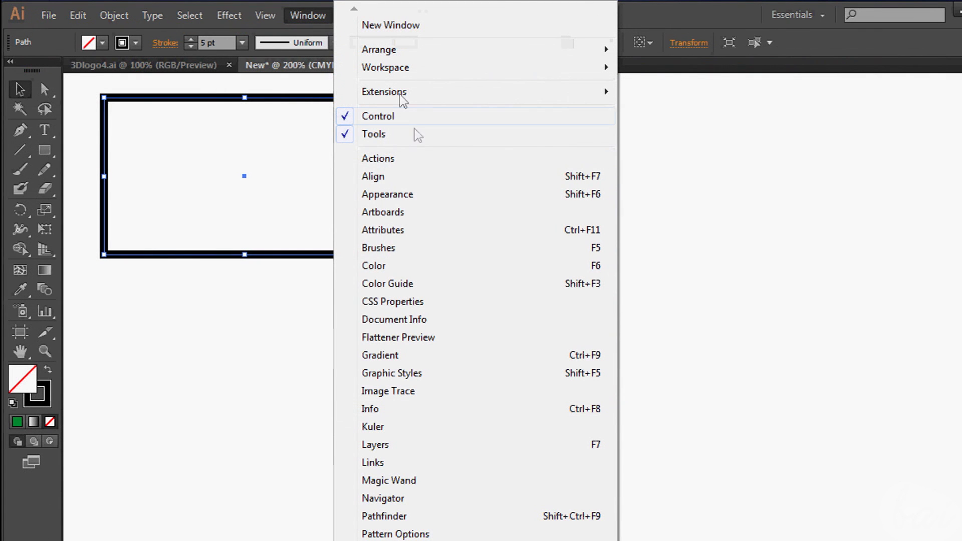
scroll(415, 521, "down", 3)
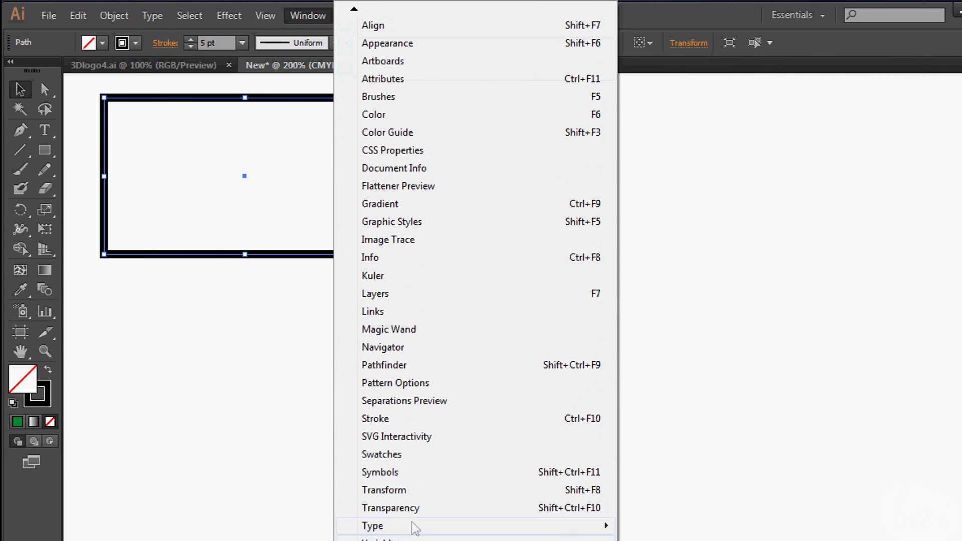
left_click(415, 509)
left_click_drag(938, 239, 655, 150)
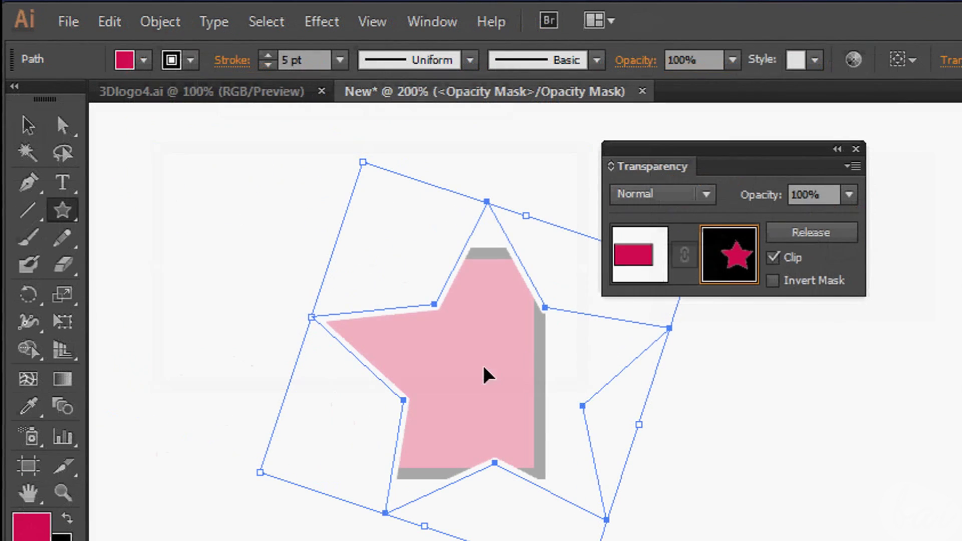
Move the star mask, exit mask editing, and create a new opacity mask for the pink rectangle to edit.
left_click_drag(484, 374, 356, 359)
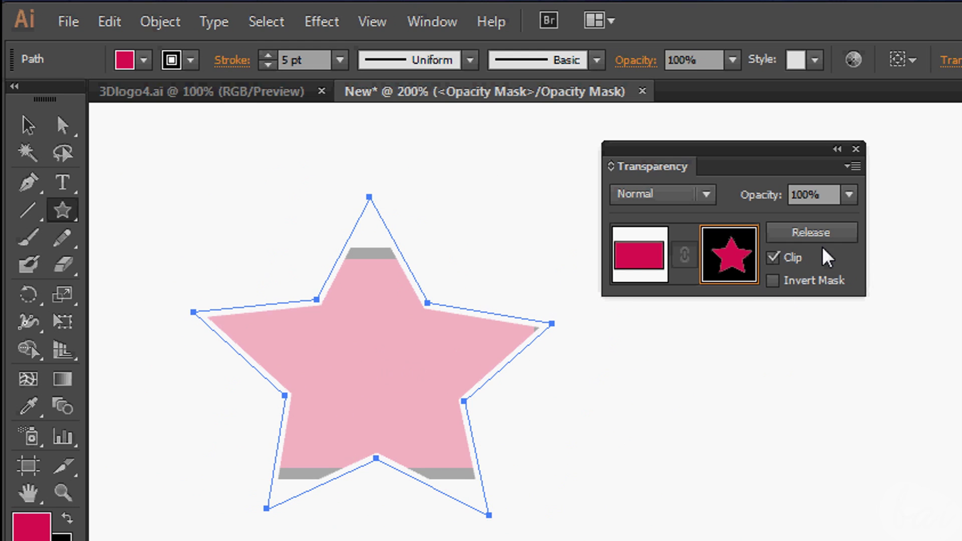
left_click(647, 262)
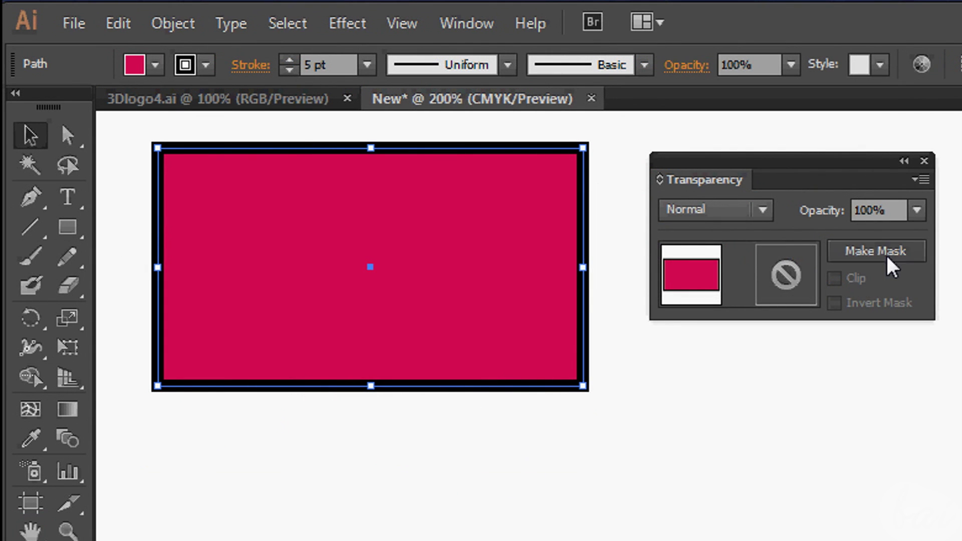
left_click(888, 257)
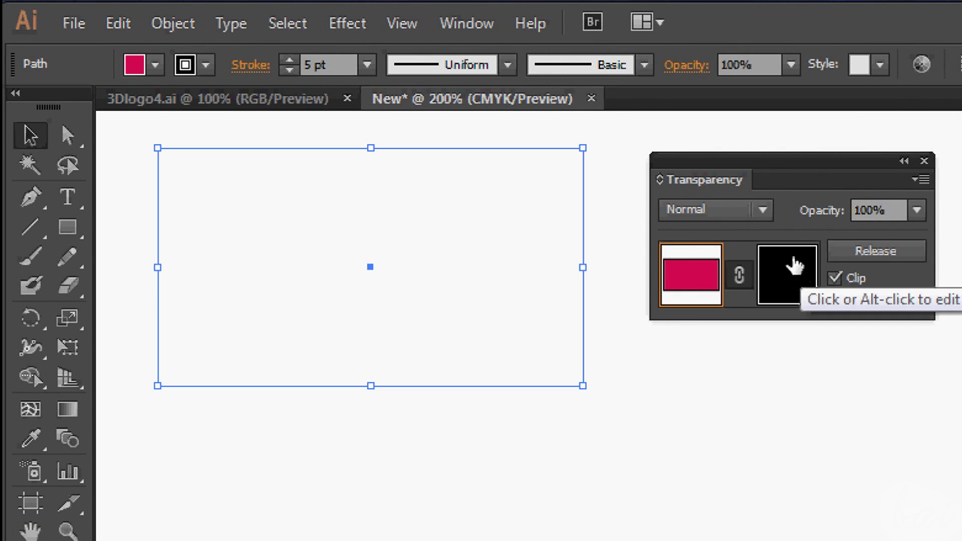
left_click(782, 282)
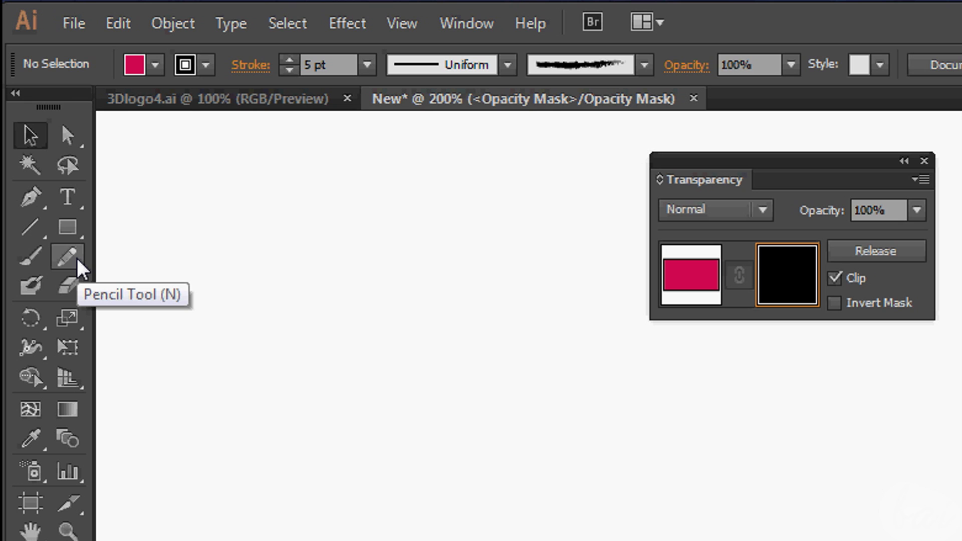
Draw a star with the Star Tool inside the opacity mask, enlarge and reposition it, then return to the artwork.
left_click(76, 230)
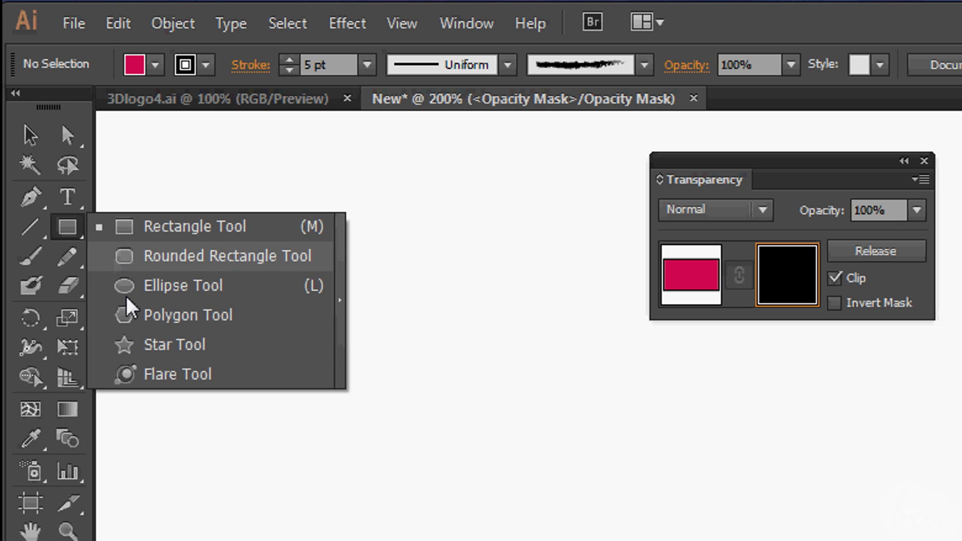
left_click(175, 345)
left_click_drag(196, 301, 264, 282)
left_click_drag(188, 295, 265, 214)
left_click_drag(232, 284, 235, 246)
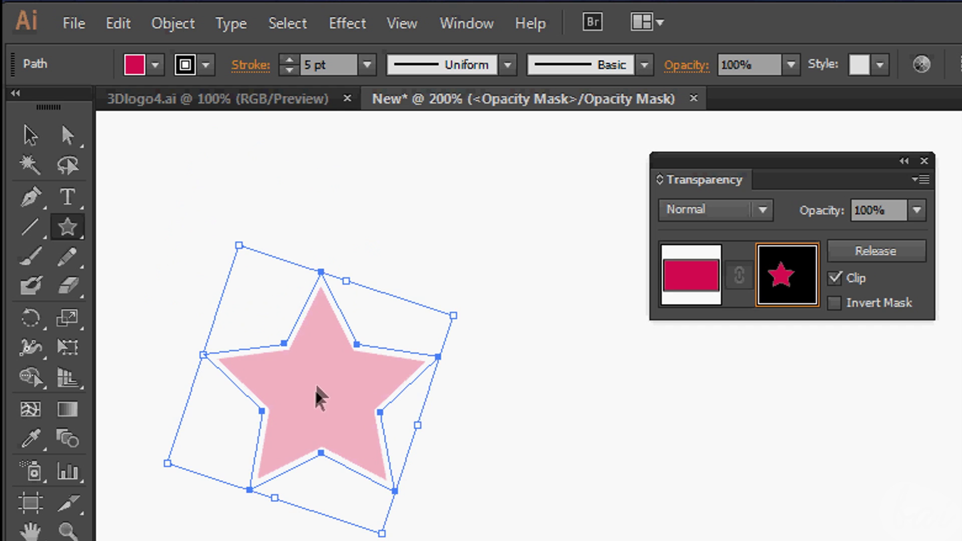
left_click_drag(318, 397, 486, 326)
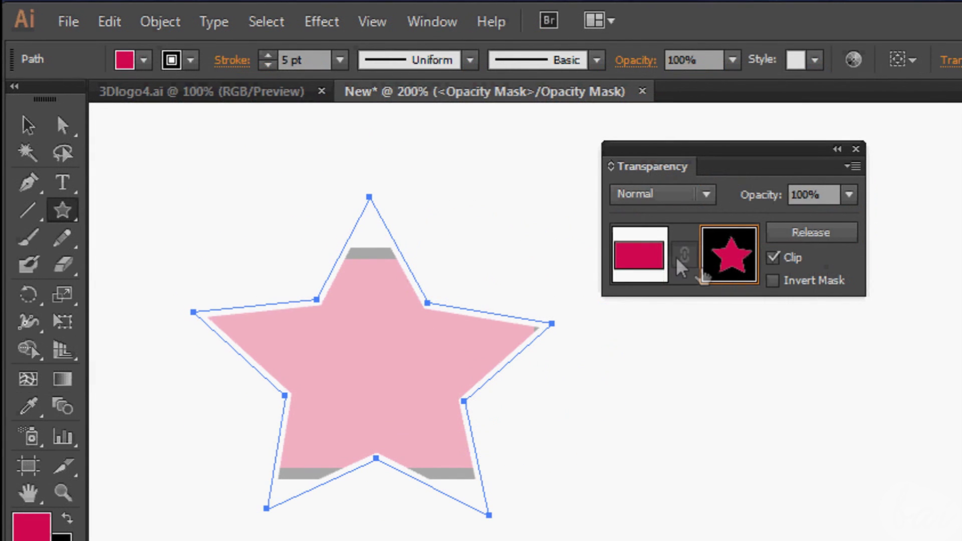
left_click(646, 257)
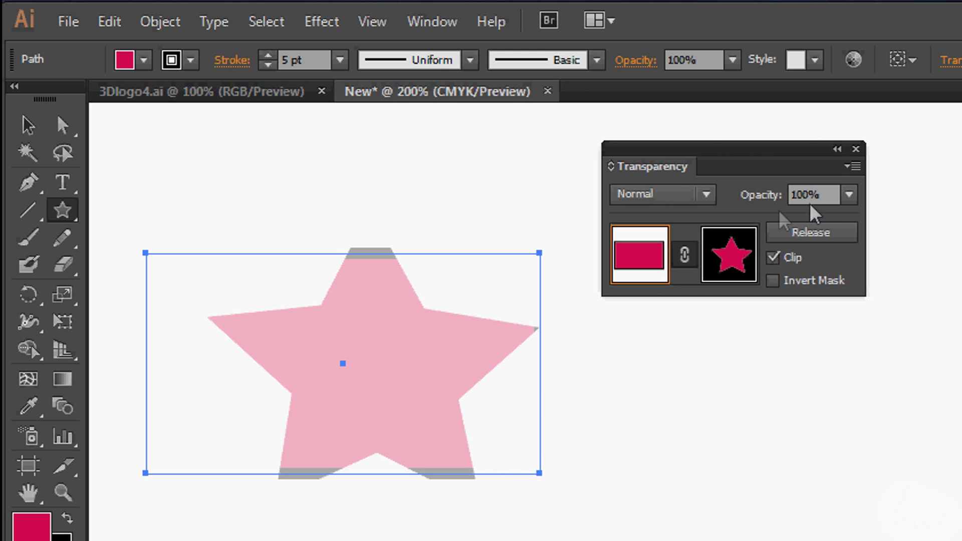
Try 50% and 0% opacity on the star-masked shape, ending back at 100%.
left_click(850, 194)
left_click(897, 348)
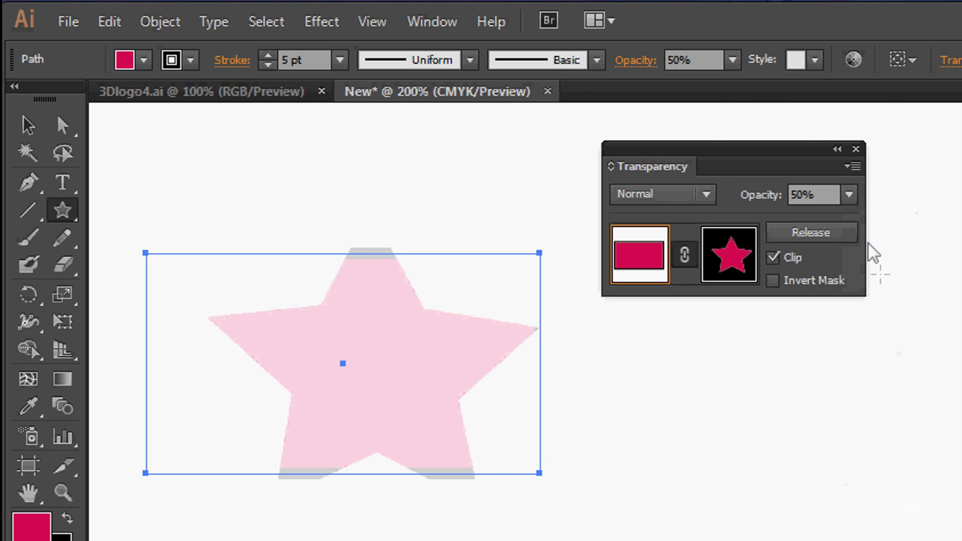
left_click(850, 195)
left_click(882, 470)
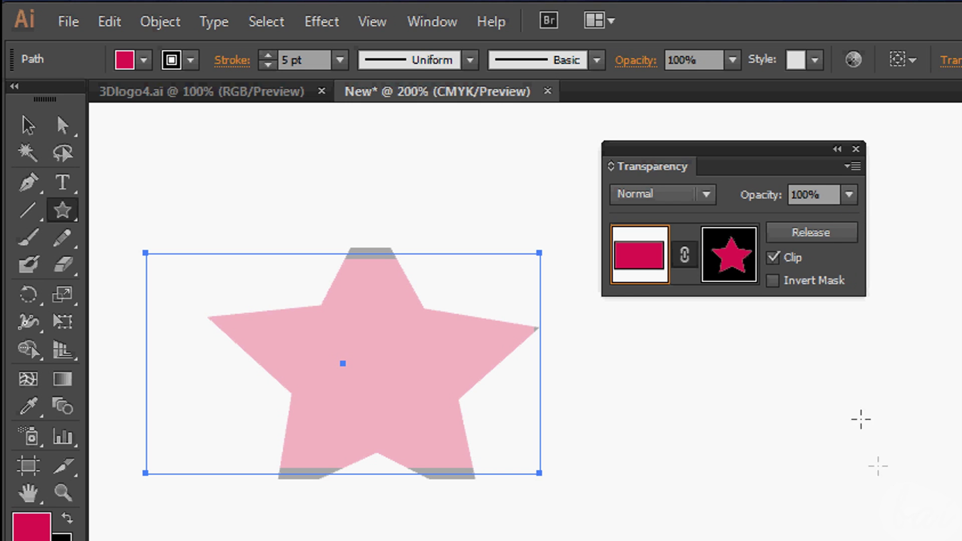
left_click(850, 195)
left_click(875, 219)
left_click(849, 194)
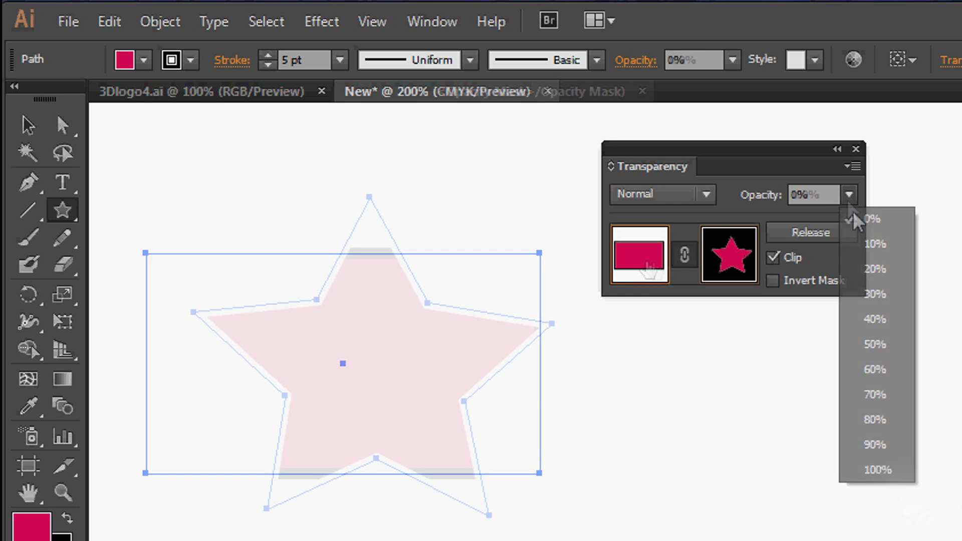
left_click(882, 468)
Release the opacity mask, then move the star up and to the right.
left_click(725, 269)
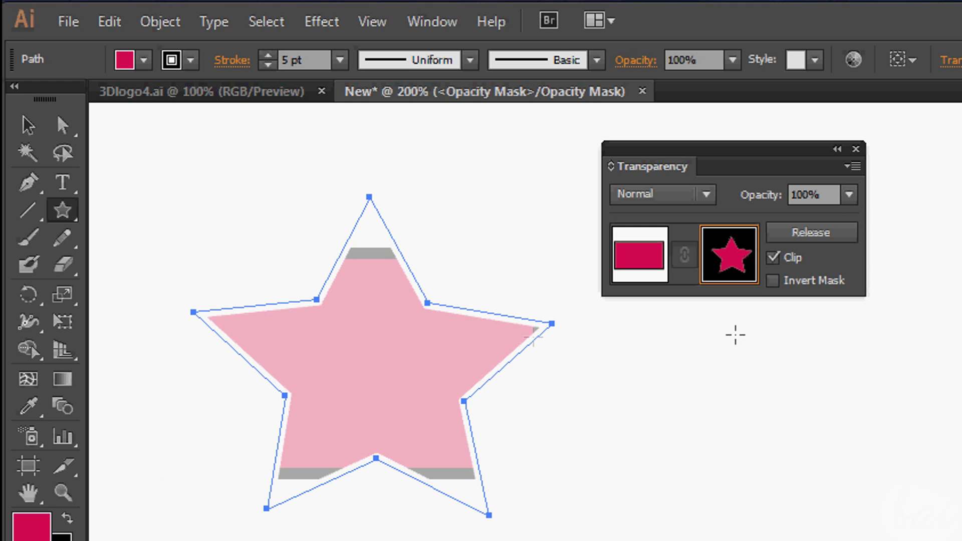
left_click(812, 239)
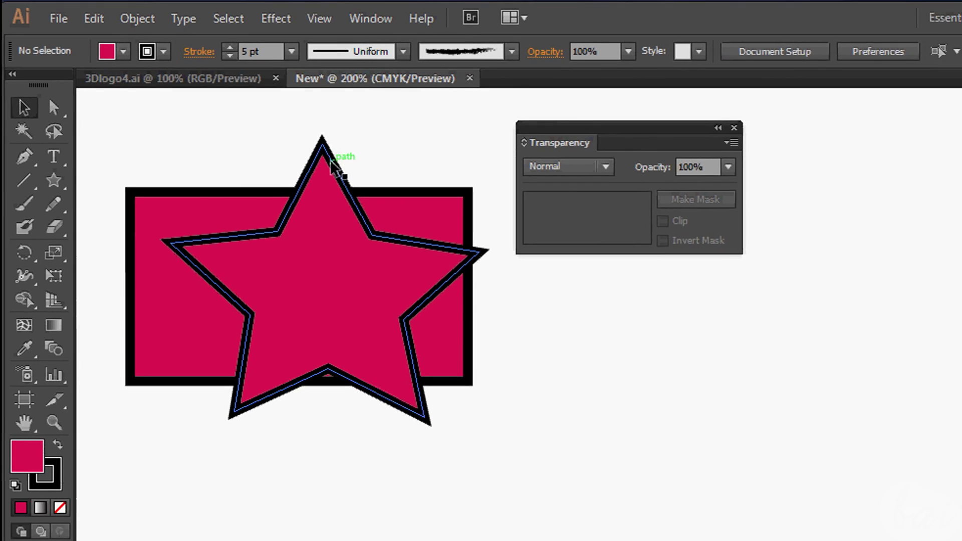
left_click(393, 208)
left_click_drag(285, 149, 500, 284)
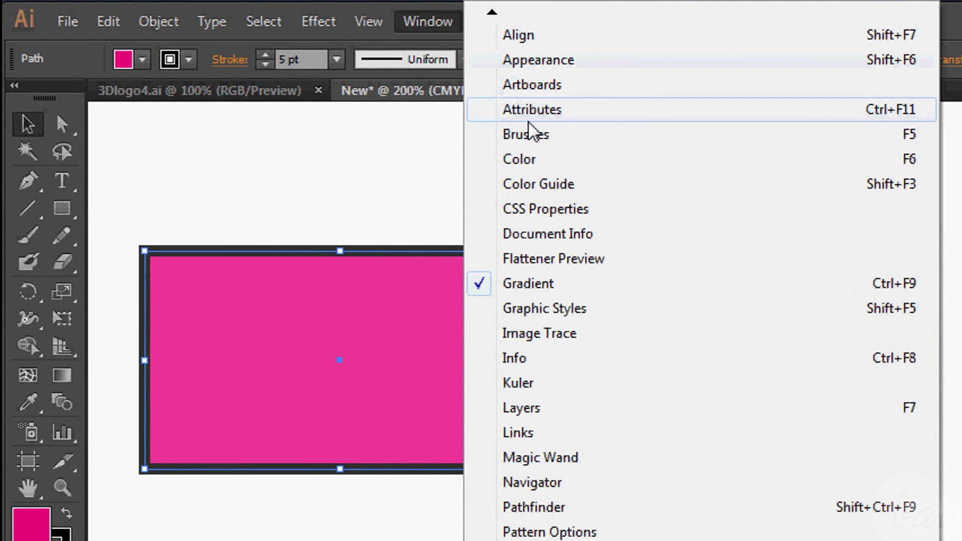
Apply a linear gradient to the rectangle's fill and add an extra stop near 85%.
left_click(559, 290)
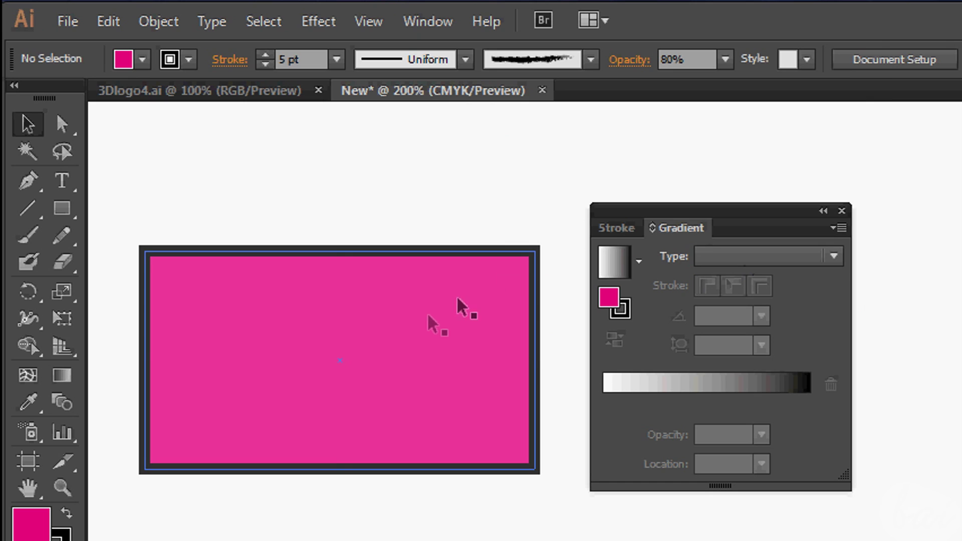
left_click(456, 311)
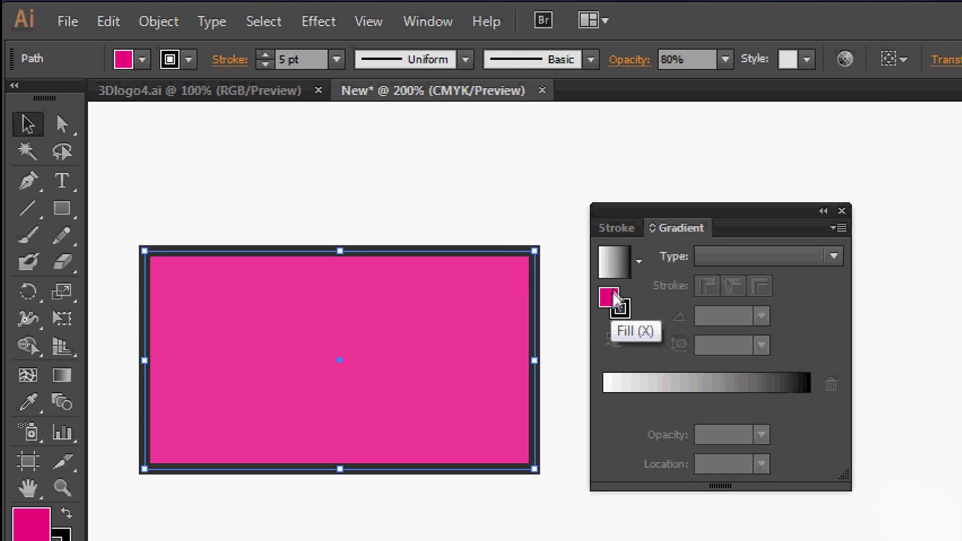
left_click(625, 314)
left_click(614, 300)
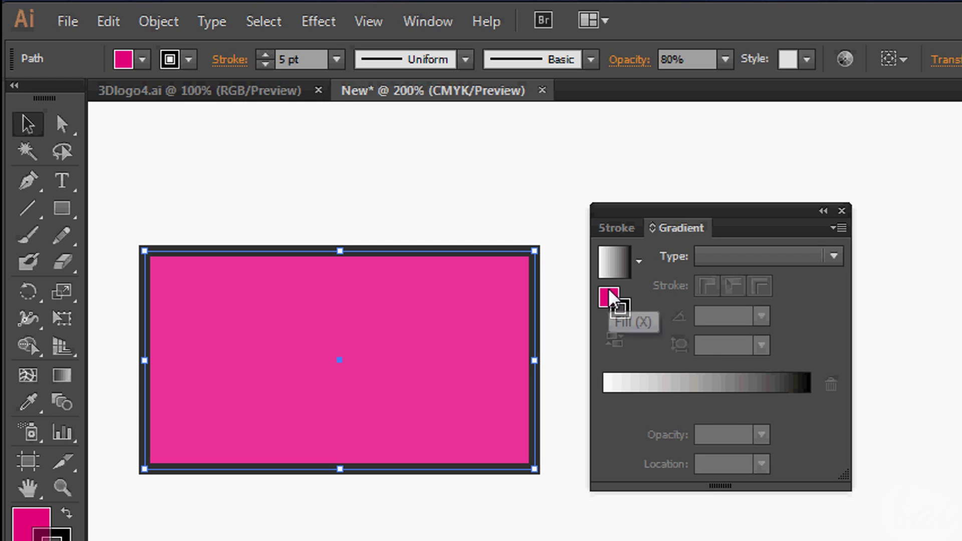
left_click(617, 380)
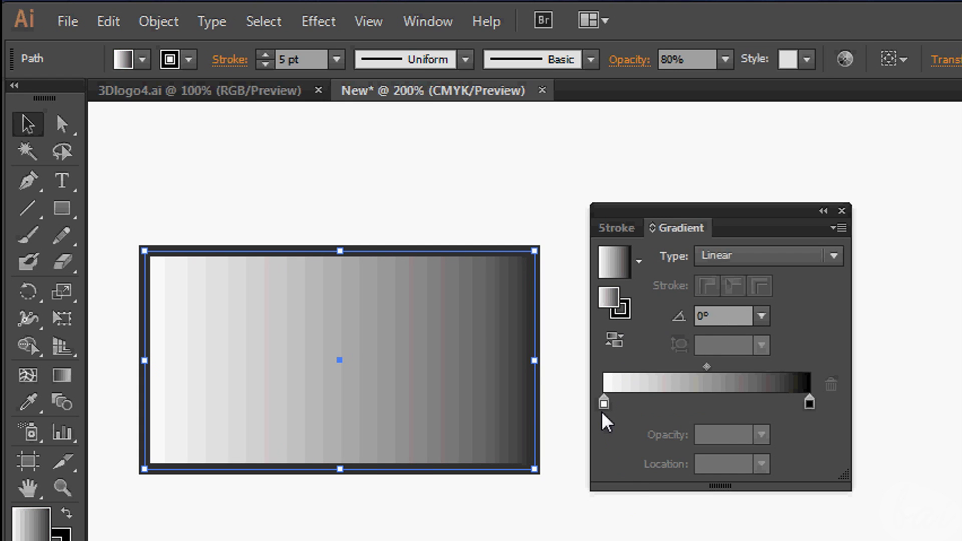
mouse_move(808, 404)
left_mouse_down()
mouse_move(637, 405)
mouse_move(810, 404)
left_mouse_up()
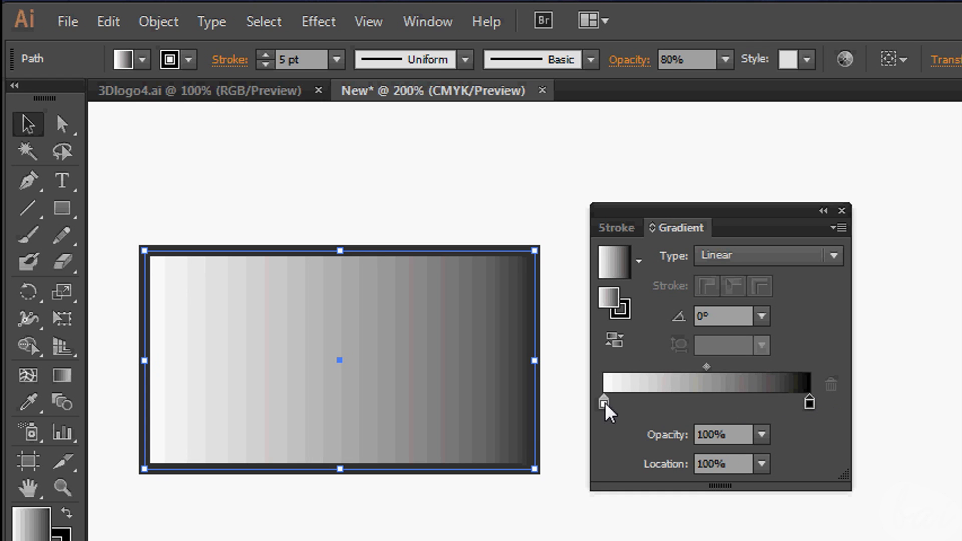
mouse_move(608, 408)
left_mouse_down()
mouse_move(788, 409)
mouse_move(604, 406)
left_mouse_up()
left_click(696, 403)
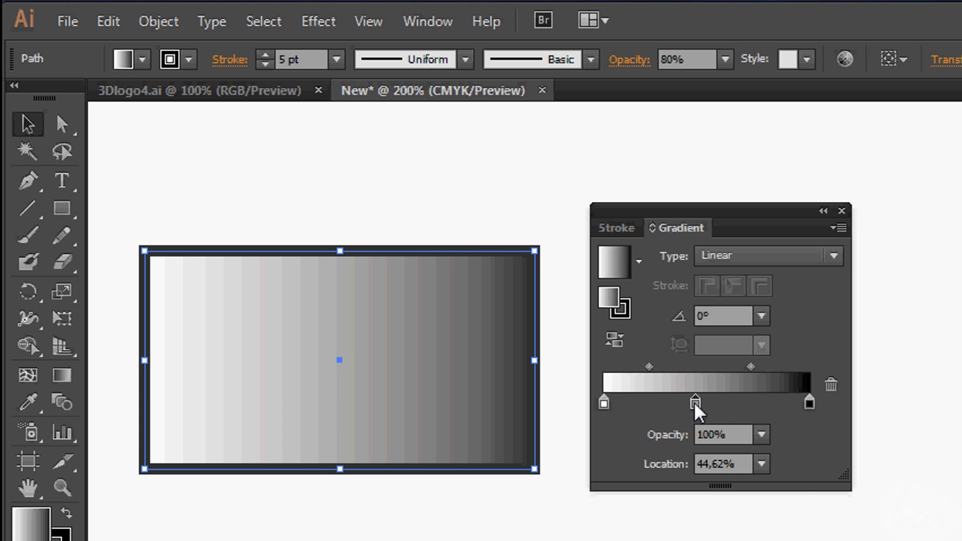
mouse_move(697, 405)
left_mouse_down()
mouse_move(785, 407)
mouse_move(715, 404)
left_mouse_up()
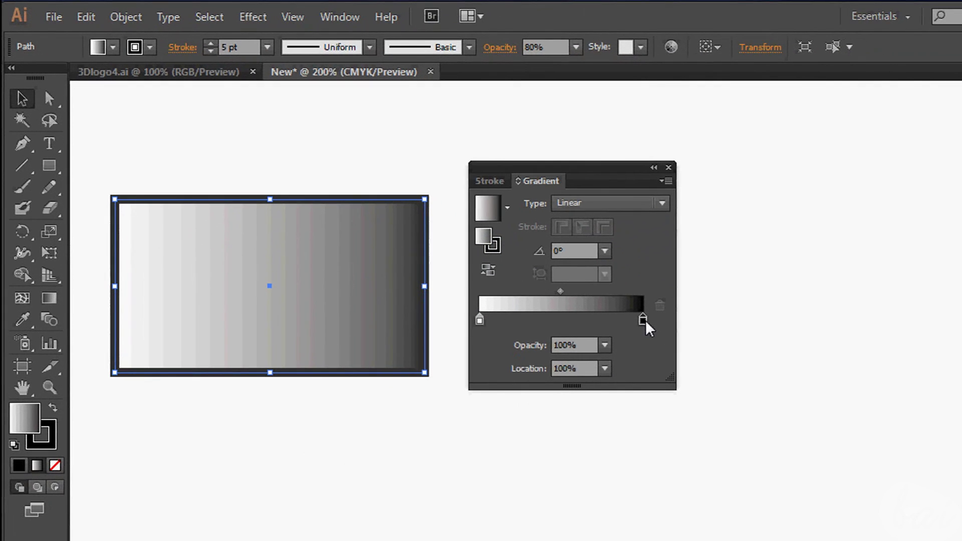
Recolour the black end stop yellow from the swatches and shift the gradient midpoint.
double_click(643, 319)
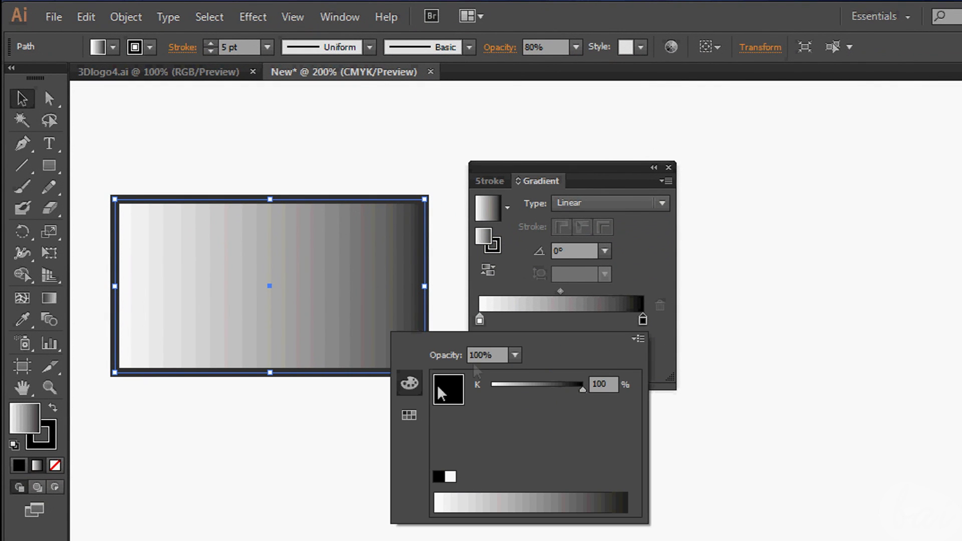
left_click(410, 415)
left_click(585, 376)
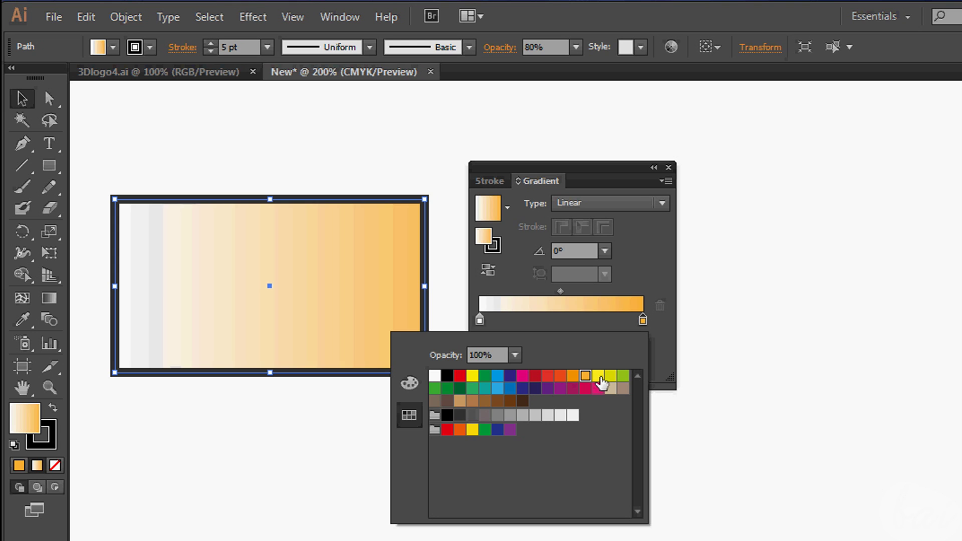
left_click(599, 377)
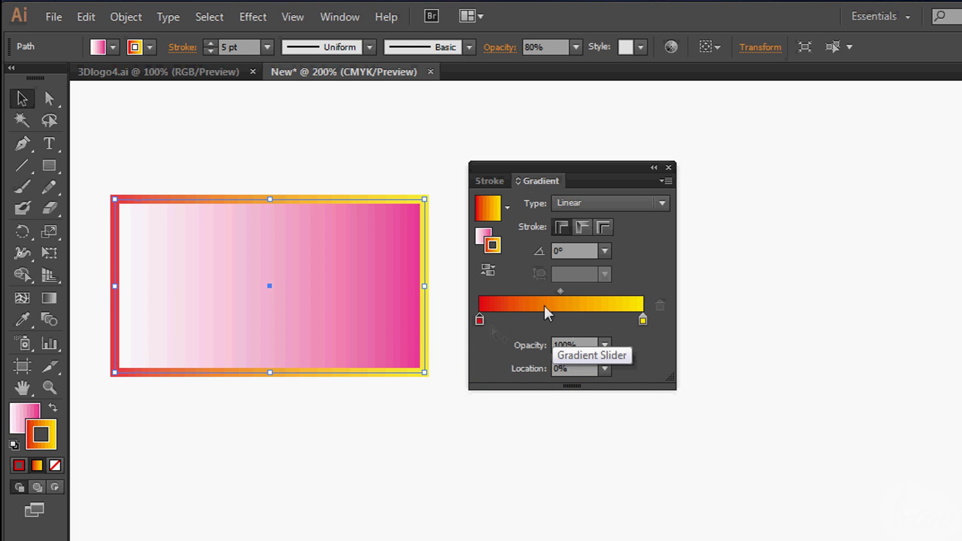
mouse_move(561, 291)
left_mouse_down()
mouse_move(630, 287)
mouse_move(488, 296)
mouse_move(556, 295)
left_mouse_up()
Adjust the gradient midpoint from 87% to 13%, settling at about 29%.
left_click(235, 131)
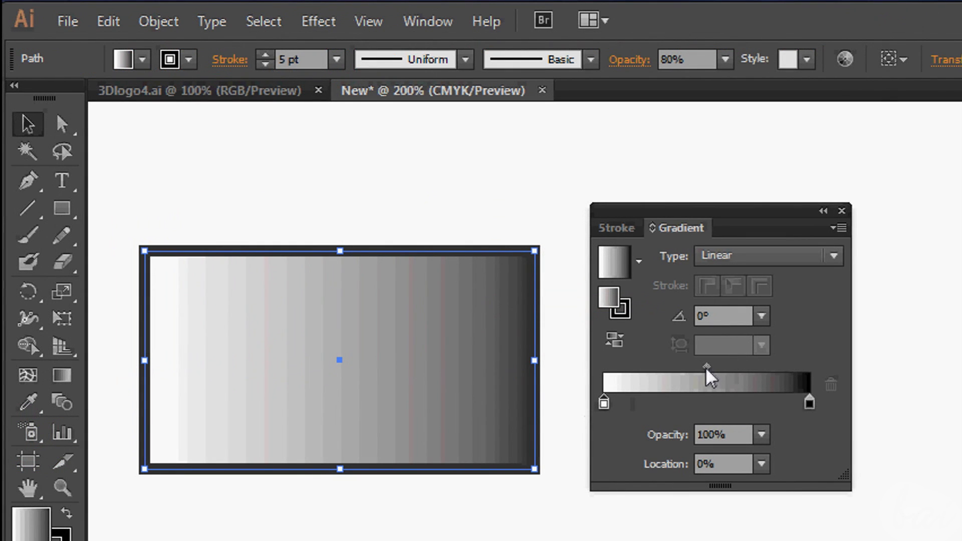
left_click_drag(709, 368, 794, 369)
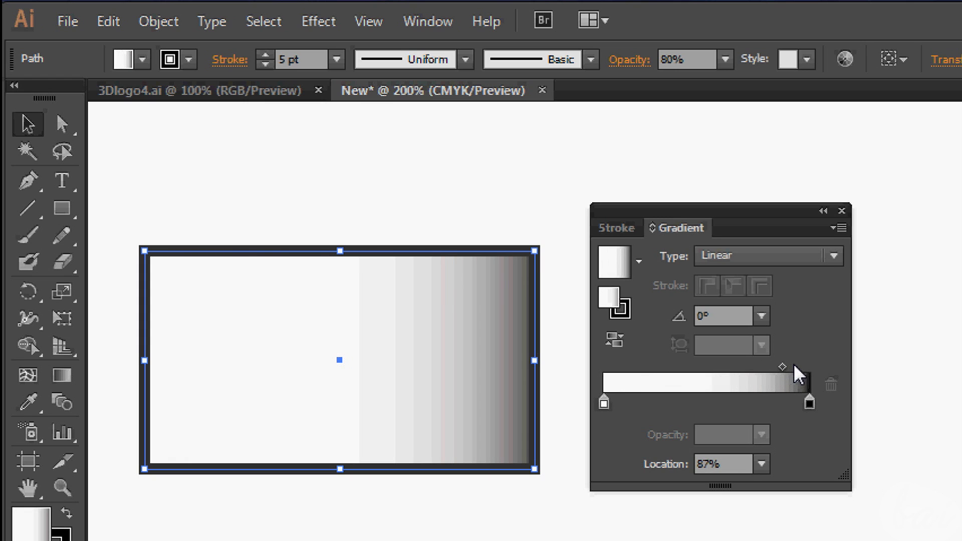
left_click_drag(784, 366, 623, 376)
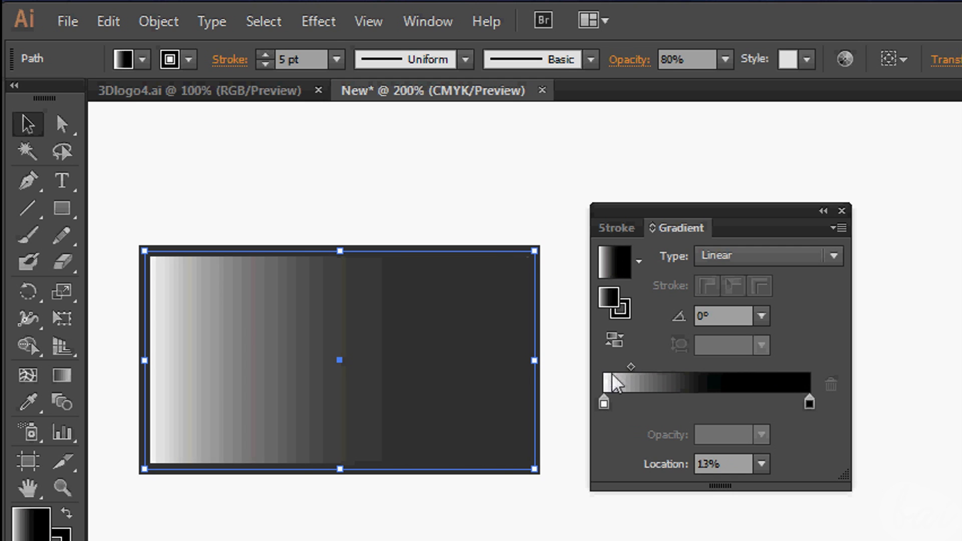
left_click_drag(633, 379, 707, 375)
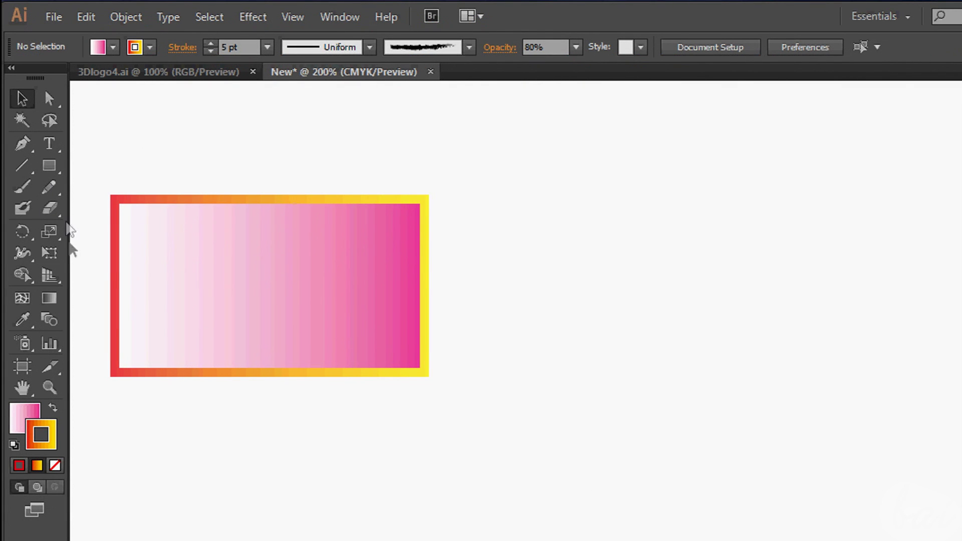
Draw two more rectangles, one at the upper right and one overlapping the lower middle.
left_click(49, 168)
mouse_move(387, 164)
left_mouse_down()
mouse_move(675, 268)
mouse_move(691, 314)
left_mouse_up()
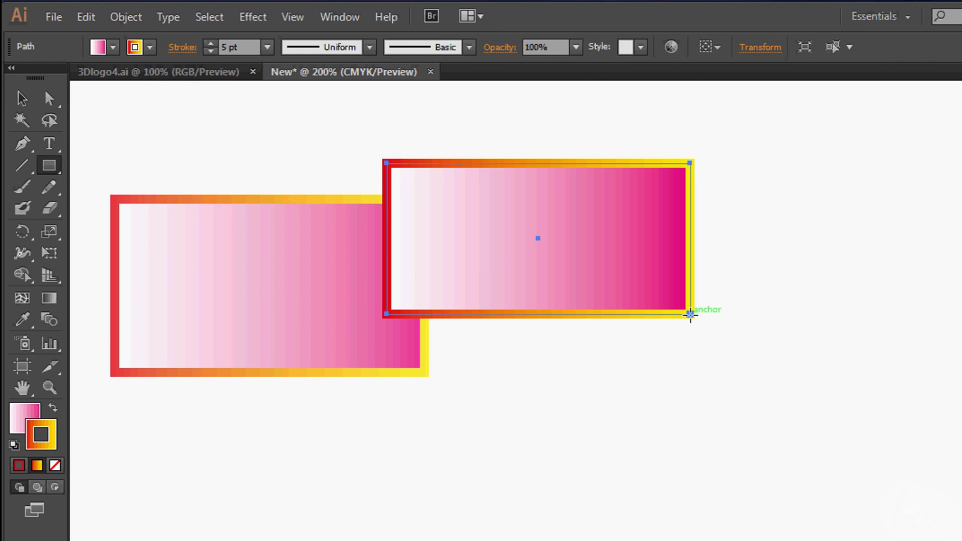
left_click_drag(265, 256, 534, 468)
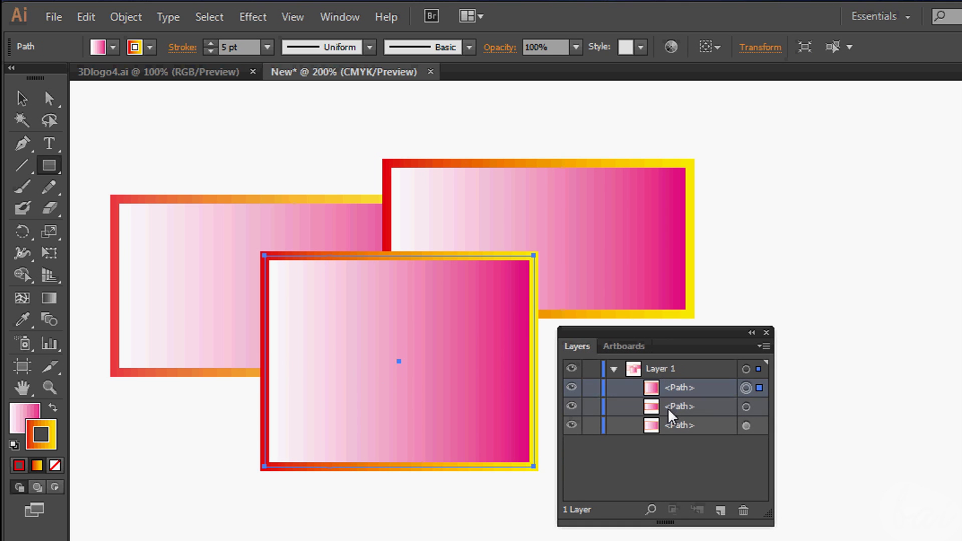
Restack the three rectangles by dragging their <Path> rows in the Layers panel.
left_click_drag(672, 415, 673, 391)
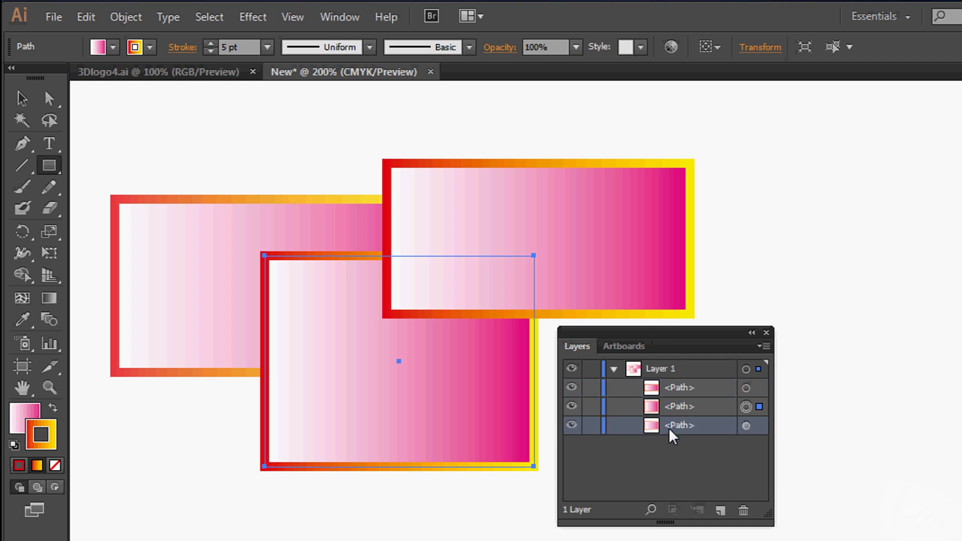
left_click_drag(682, 438, 683, 387)
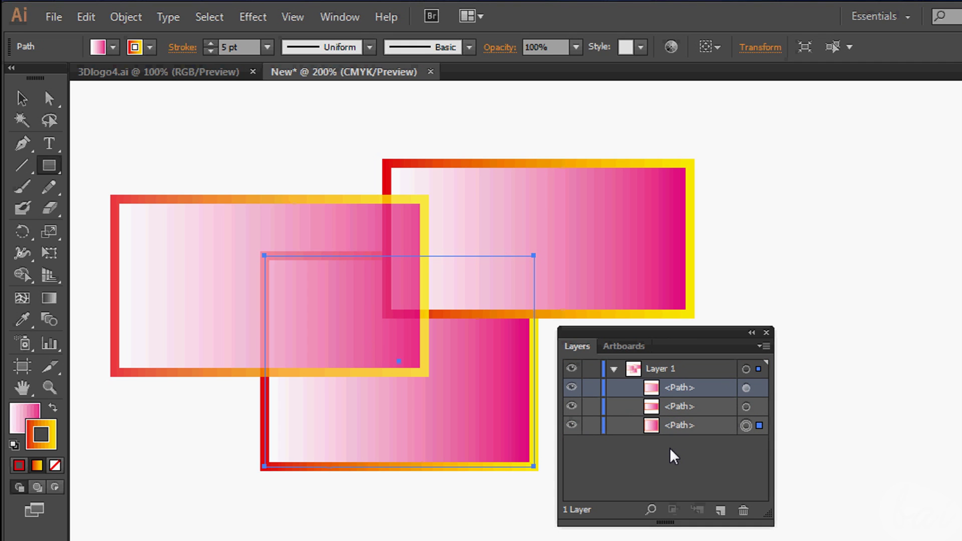
left_click_drag(683, 434, 689, 387)
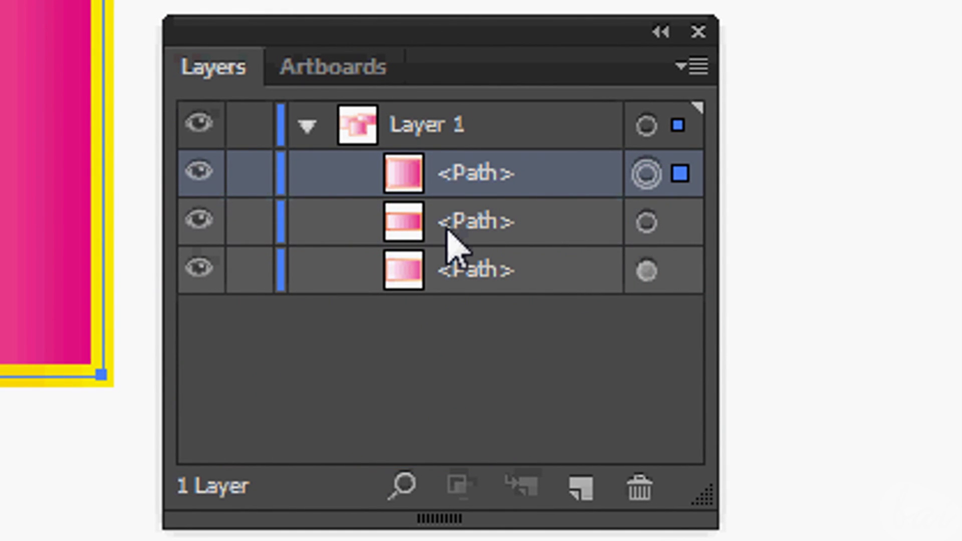
left_click_drag(447, 230, 444, 155)
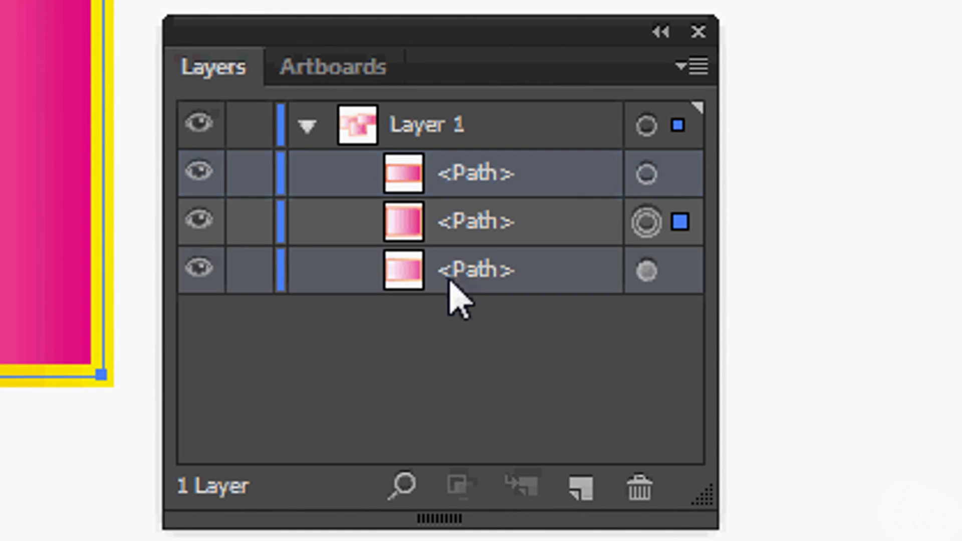
left_click_drag(458, 290, 474, 158)
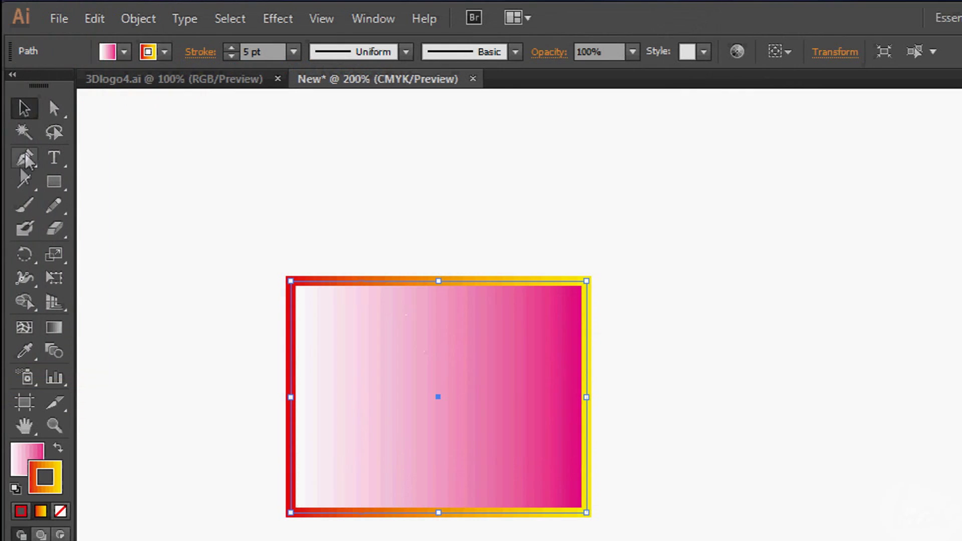
Move the top-left rectangle, widen it to about 99 mm, and rotate it.
left_click(54, 182)
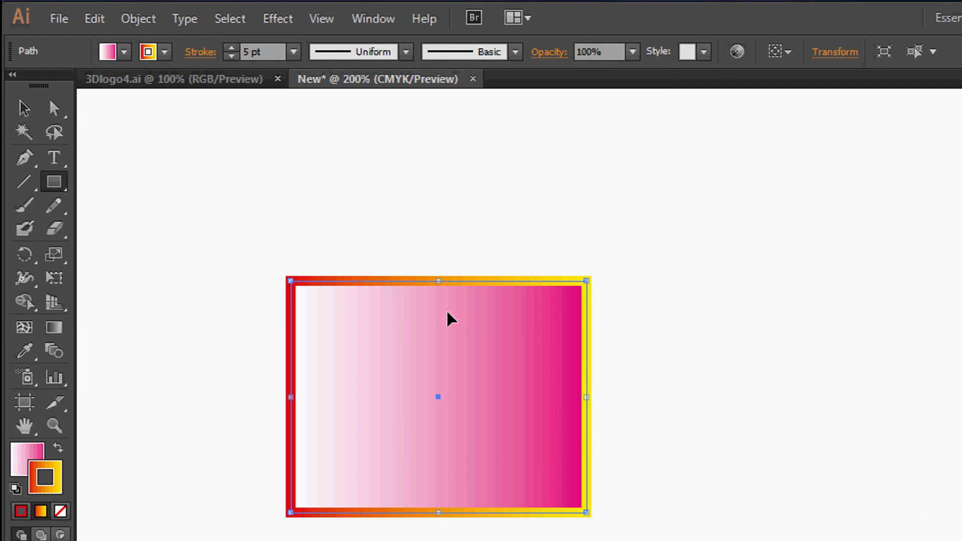
left_click_drag(438, 333, 368, 257)
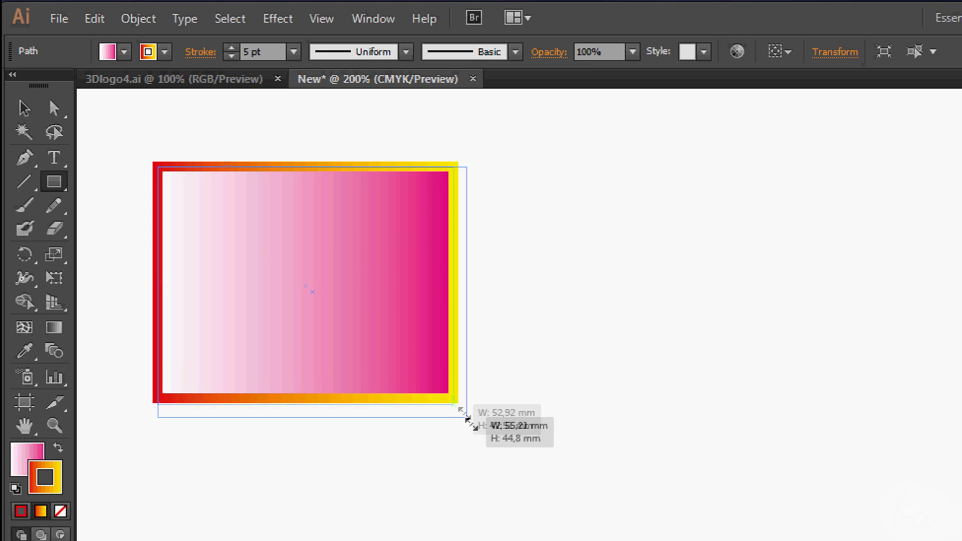
left_click_drag(471, 423, 470, 396)
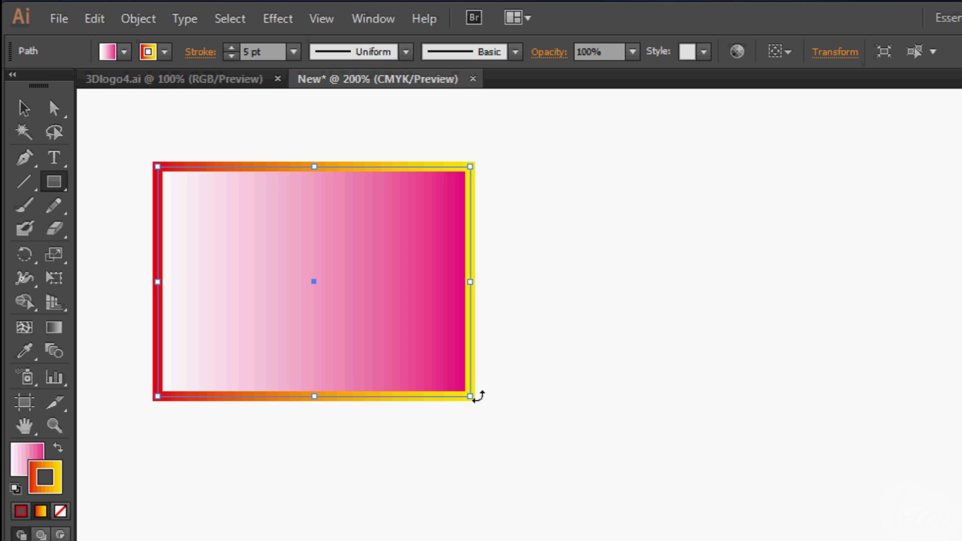
left_click_drag(481, 405, 514, 341)
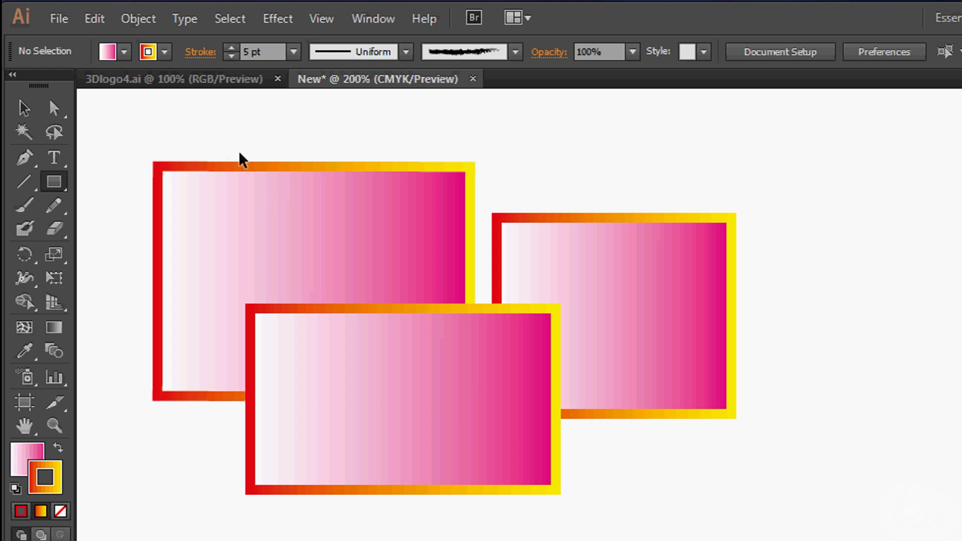
Select all three rectangles, shift them together slightly, then deselect them.
left_click(248, 168)
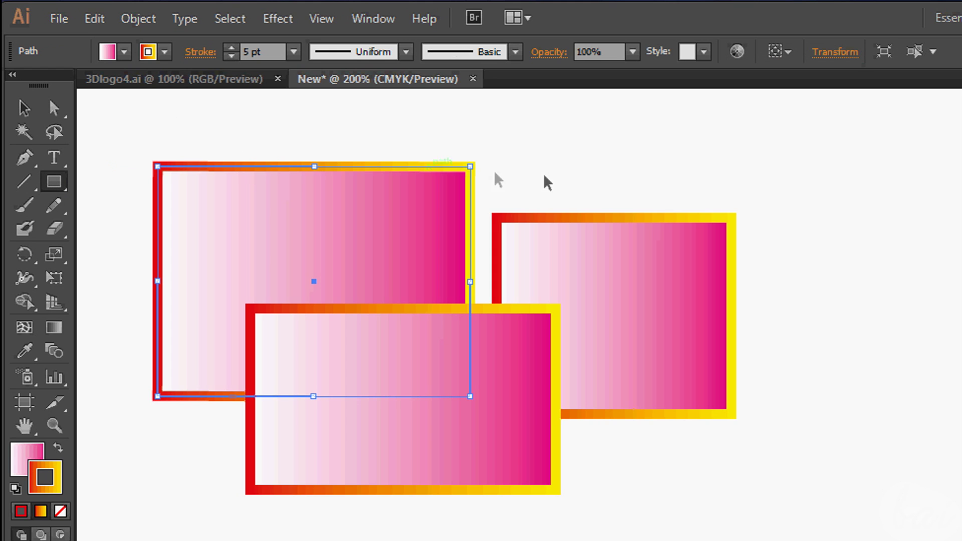
left_click(544, 219)
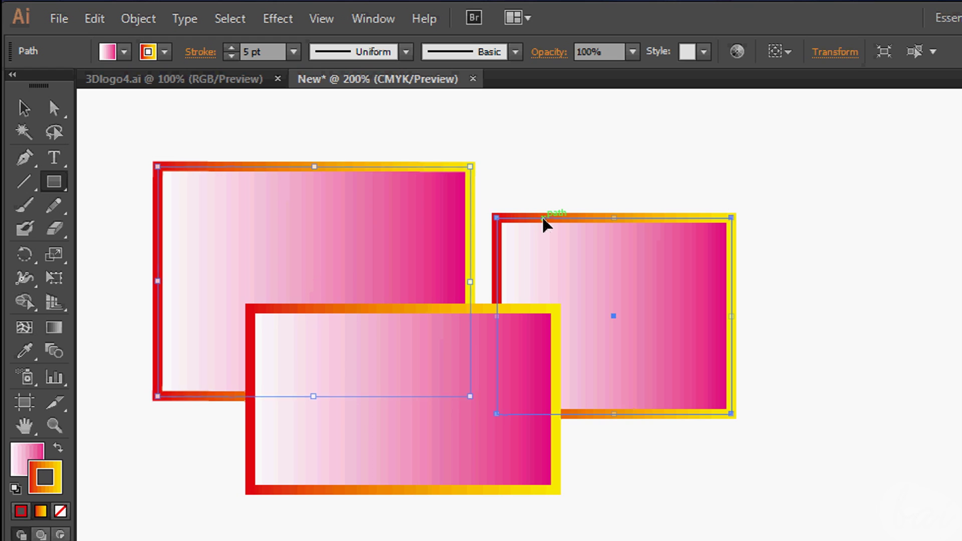
left_click(474, 310)
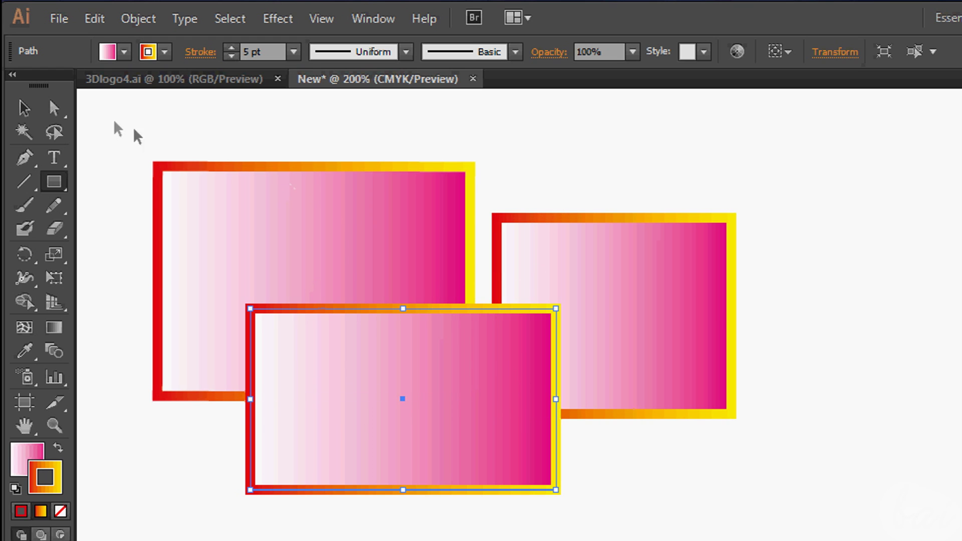
left_click_drag(146, 133, 766, 492)
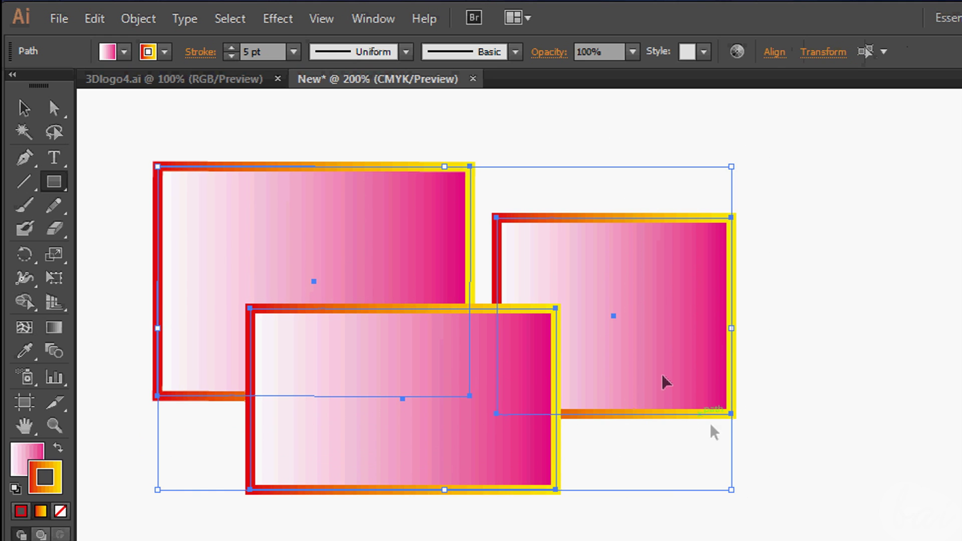
left_click_drag(556, 295, 537, 283)
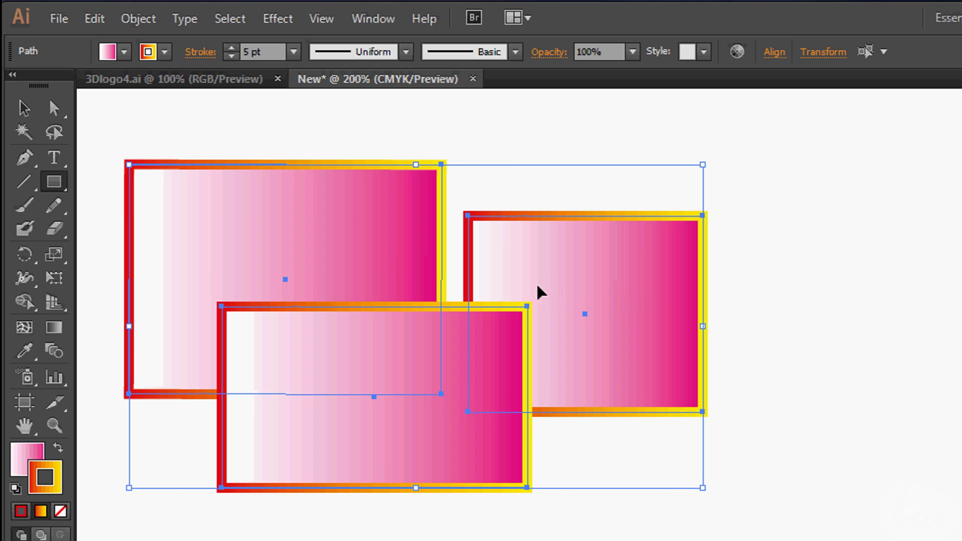
left_click(344, 129)
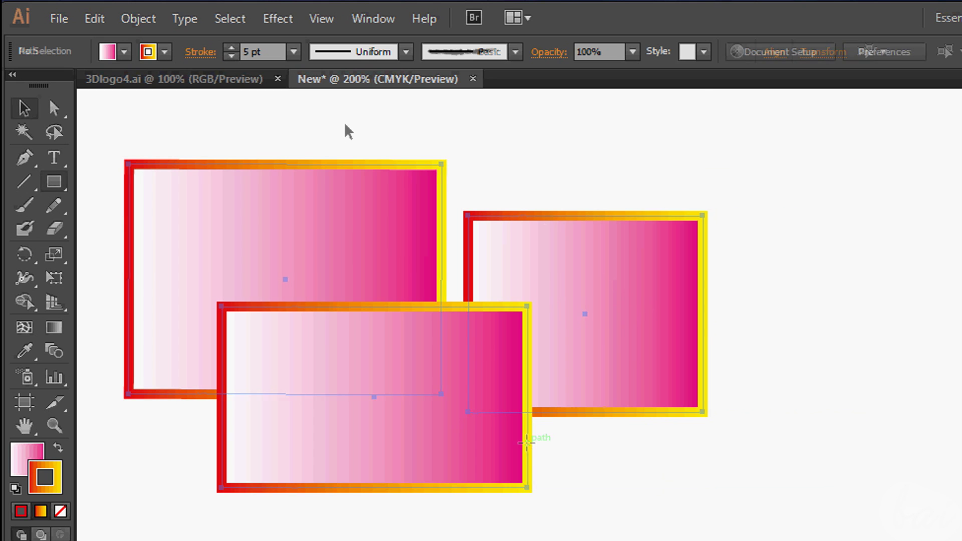
Cut and paste the right rectangle, then move it further to the right.
left_click(500, 216)
key("Delete")
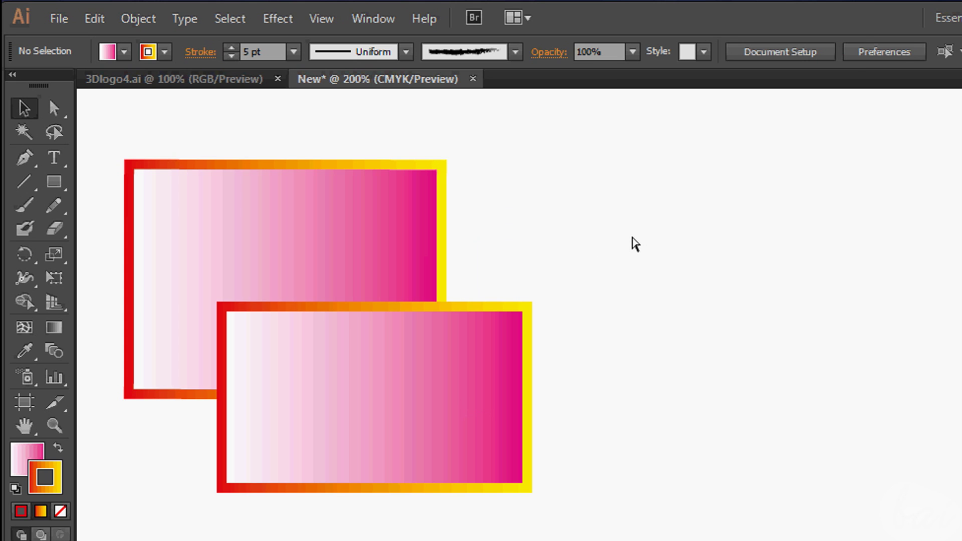
key("ctrl+v")
left_click_drag(694, 300, 773, 288)
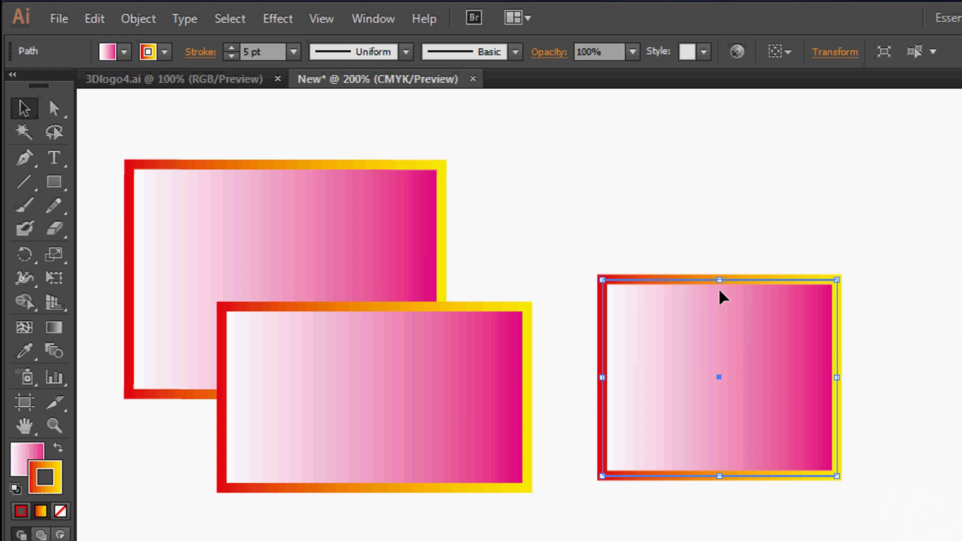
left_click_drag(704, 289, 700, 283)
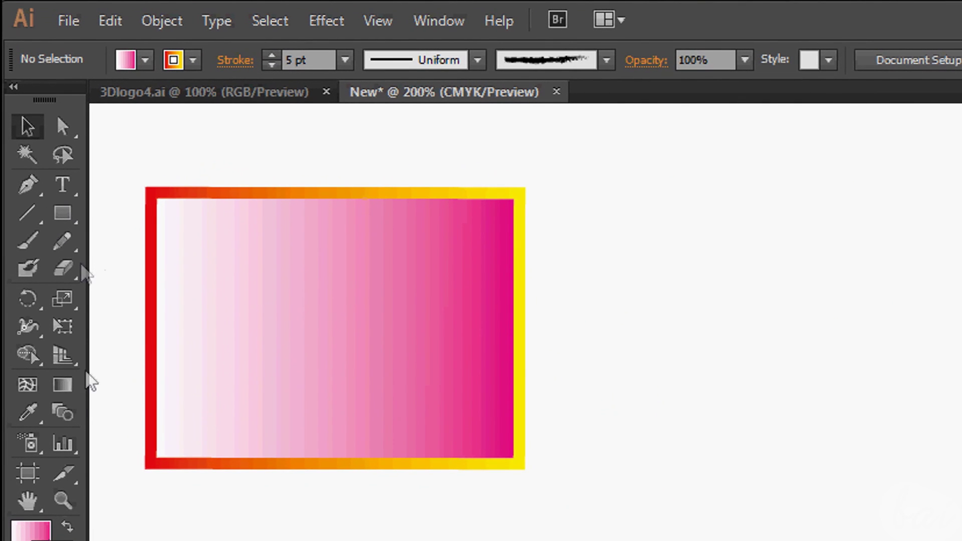
Rotate the rectangle around its centre with the Rotate tool, flipping its gradient.
left_click(33, 307)
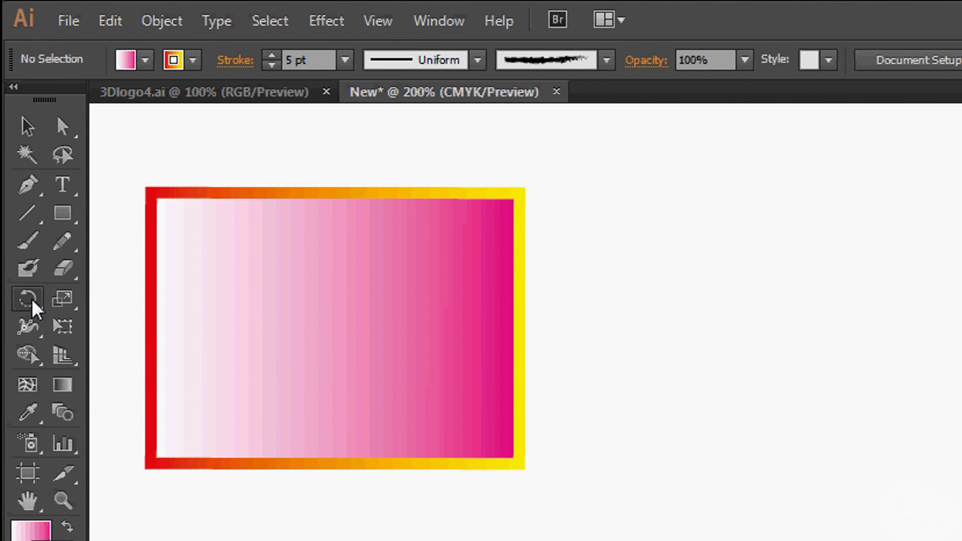
key("ctrl+a")
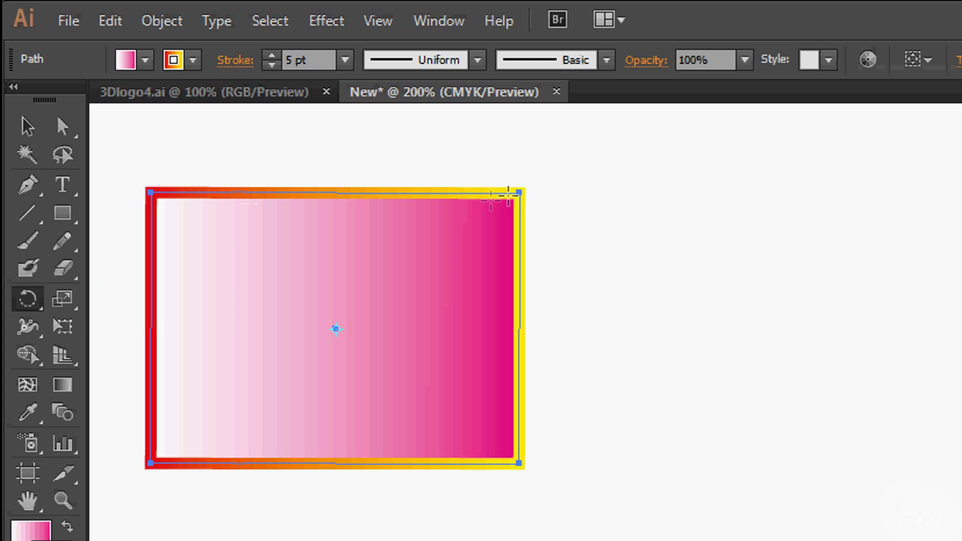
left_click_drag(519, 192, 576, 254)
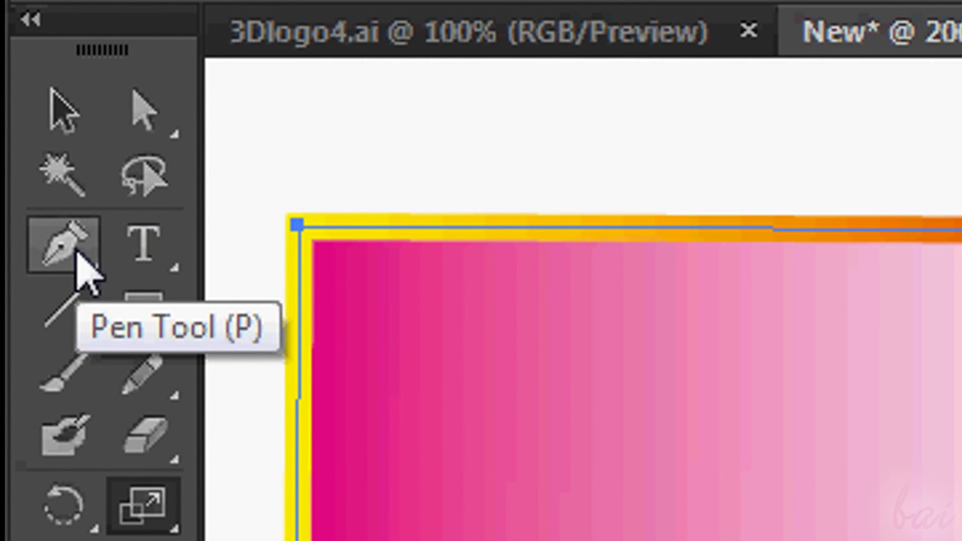
Draw an open three-anchor path with the Pen tool.
left_click(77, 253)
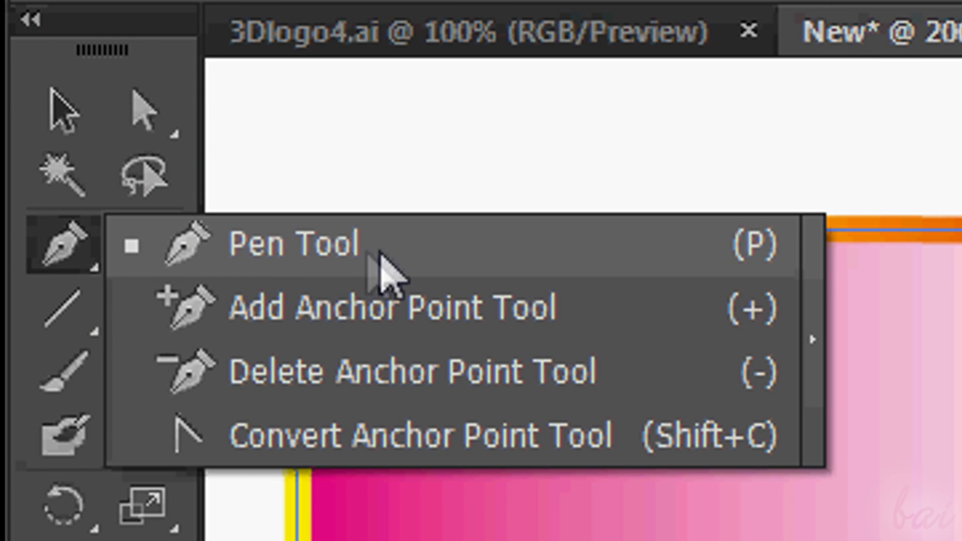
left_click(381, 253)
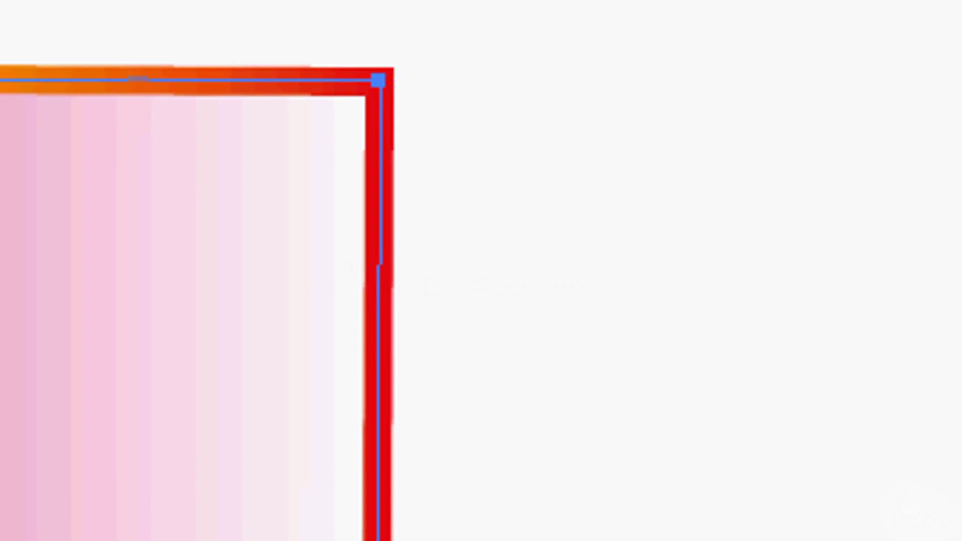
left_click(515, 73)
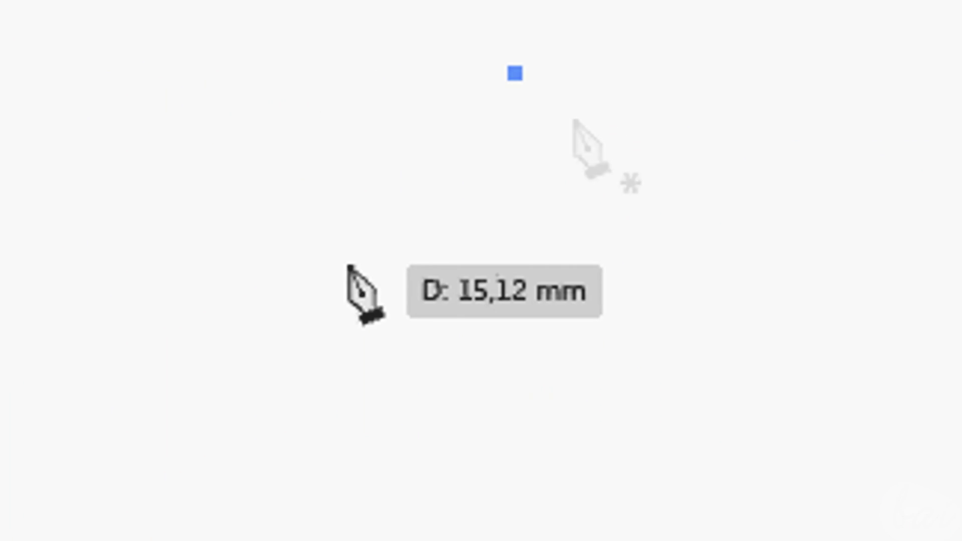
left_click(349, 266)
left_click(515, 407)
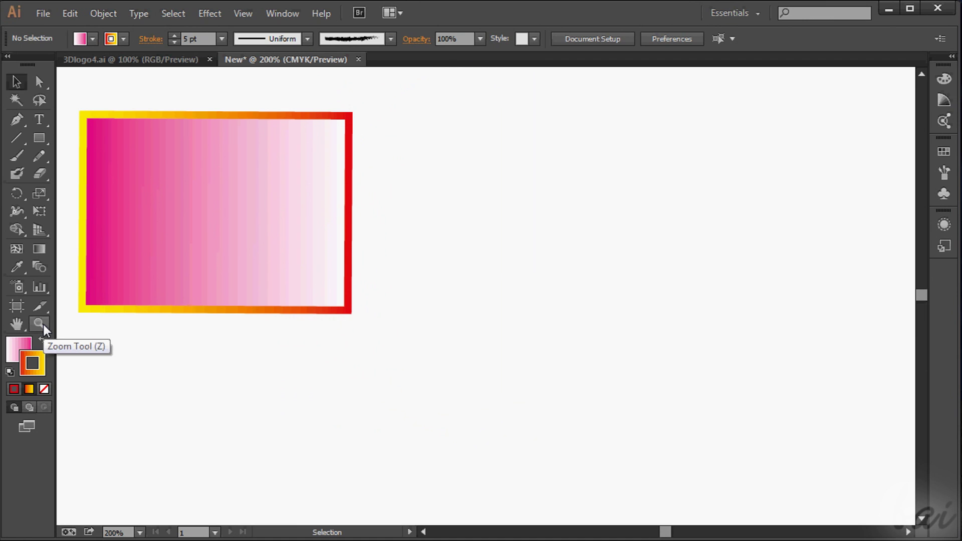
Zoom in and out on the gradient rectangle, then pan around the canvas.
left_click(40, 324)
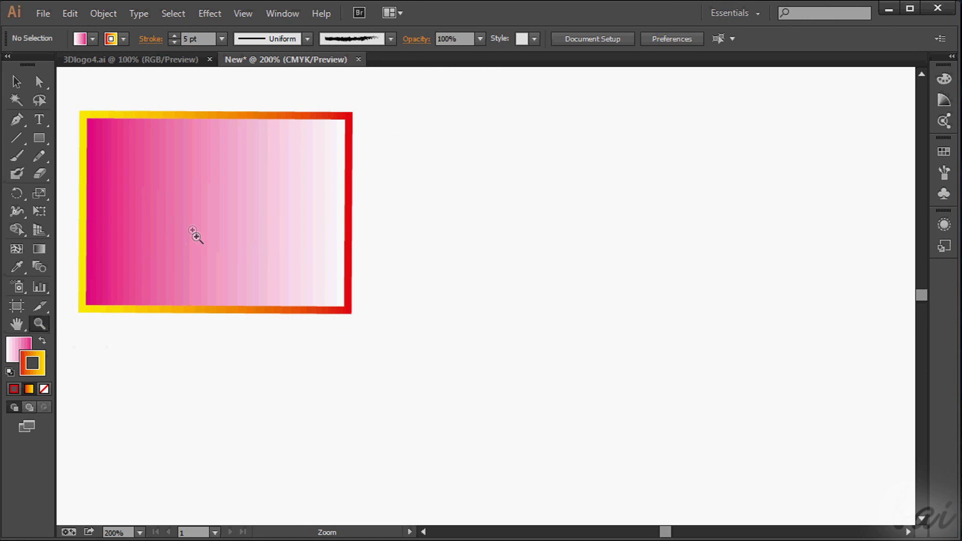
left_click(185, 226)
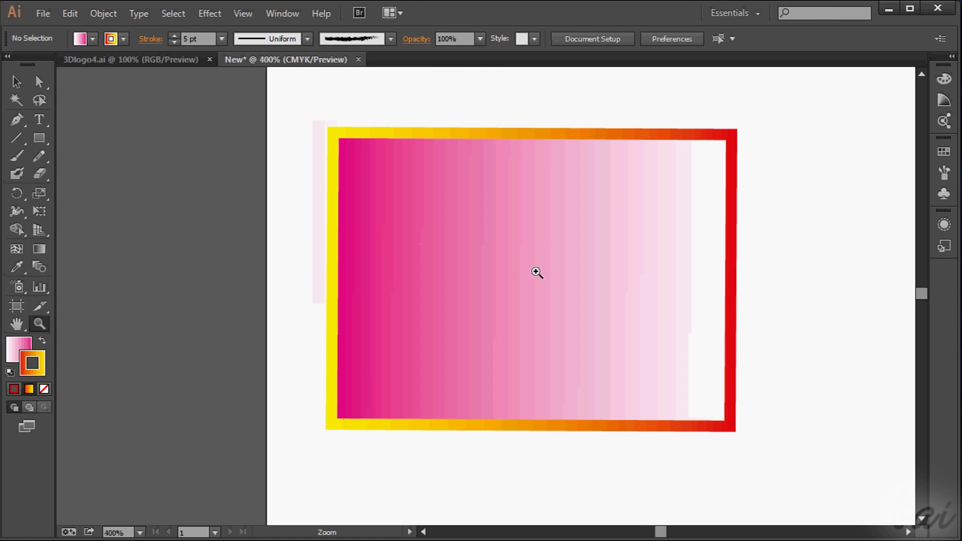
left_click(537, 272)
left_click(558, 280)
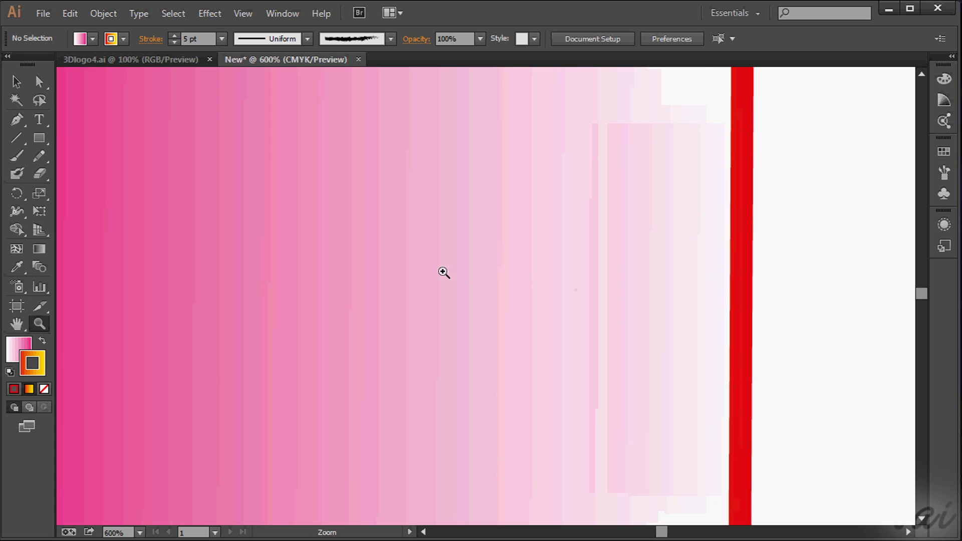
left_click(443, 273, "alt")
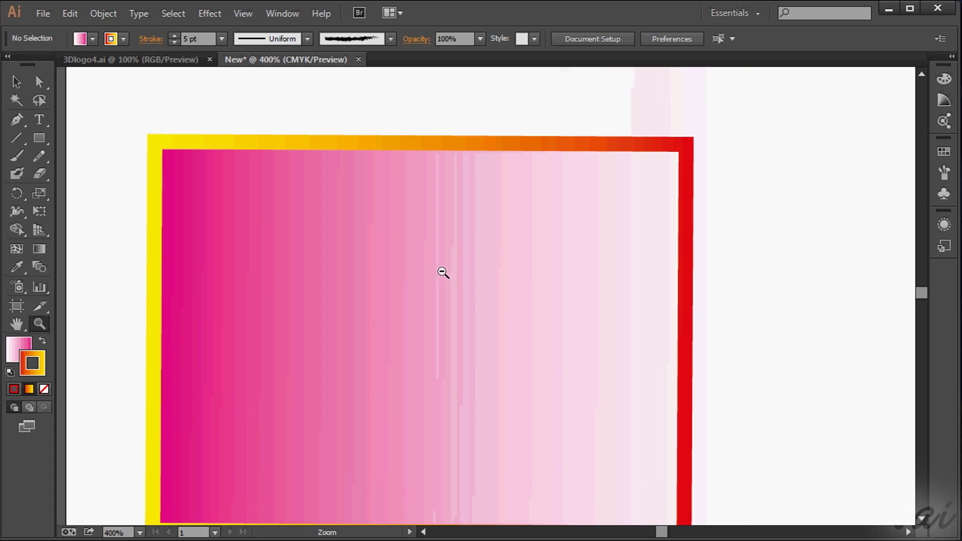
left_click(414, 323, "alt")
left_click(485, 340, "alt")
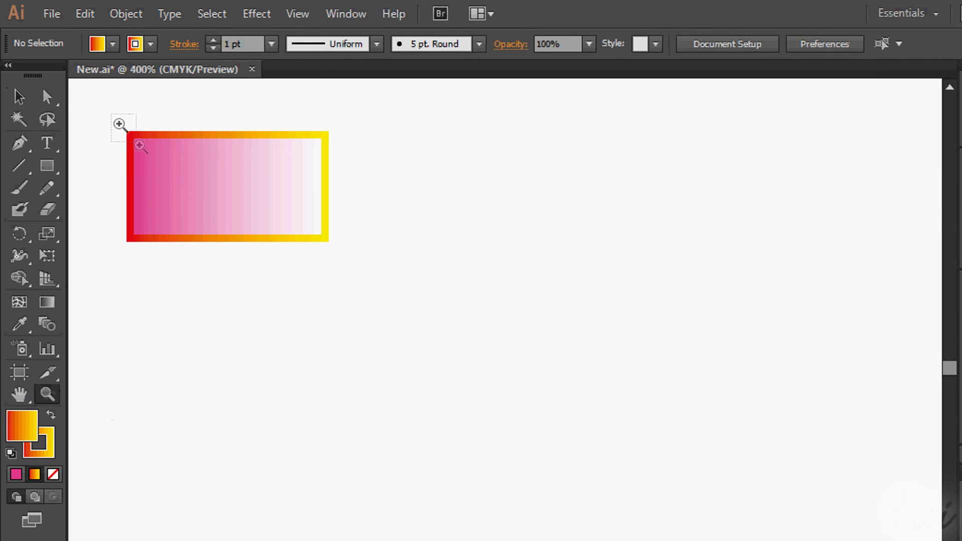
left_click_drag(136, 142, 179, 189)
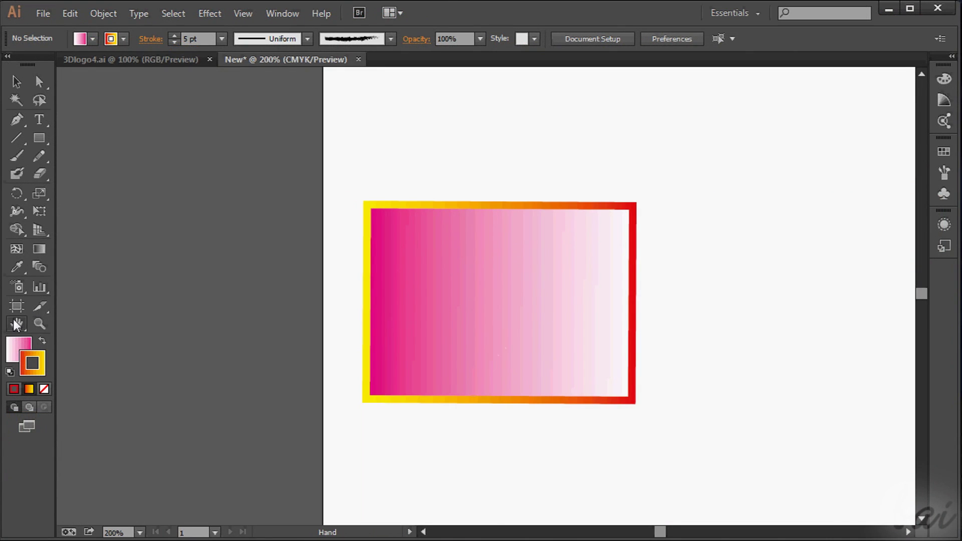
mouse_move(650, 264)
left_mouse_down()
mouse_move(454, 181)
mouse_move(700, 294)
left_mouse_up()
left_click_drag(376, 167, 462, 242)
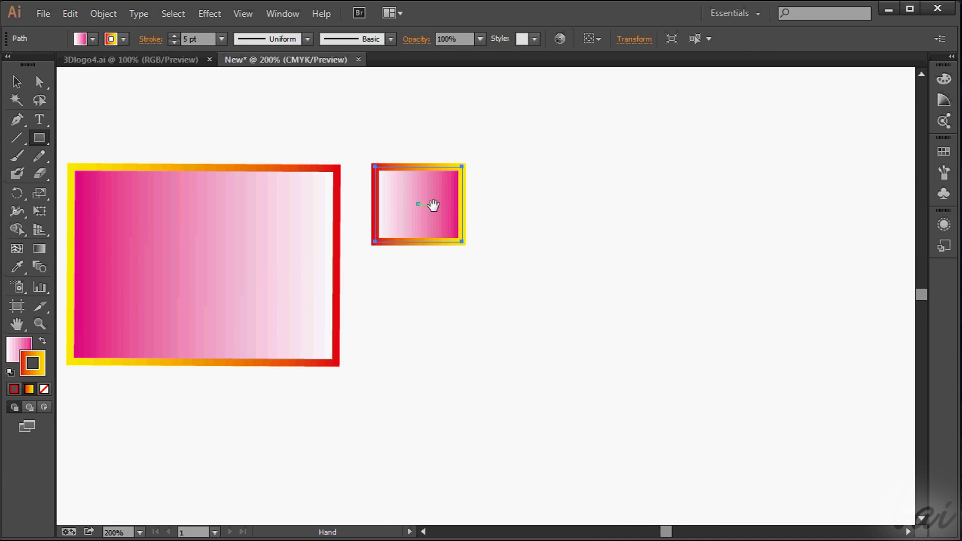
left_click_drag(434, 205, 468, 197)
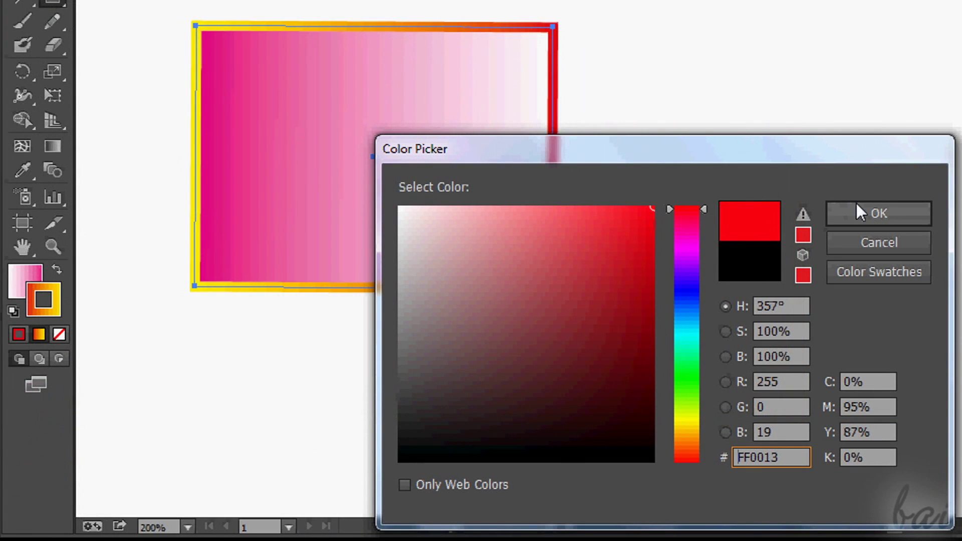
Confirm a red stroke, pick a saturated blue fill, then set the fill to None.
left_click(861, 212)
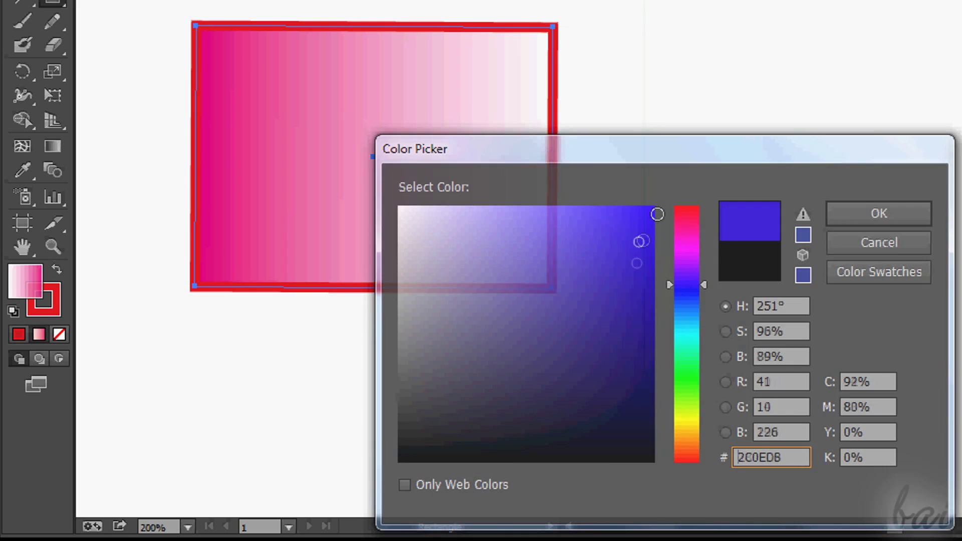
left_click_drag(654, 211, 671, 204)
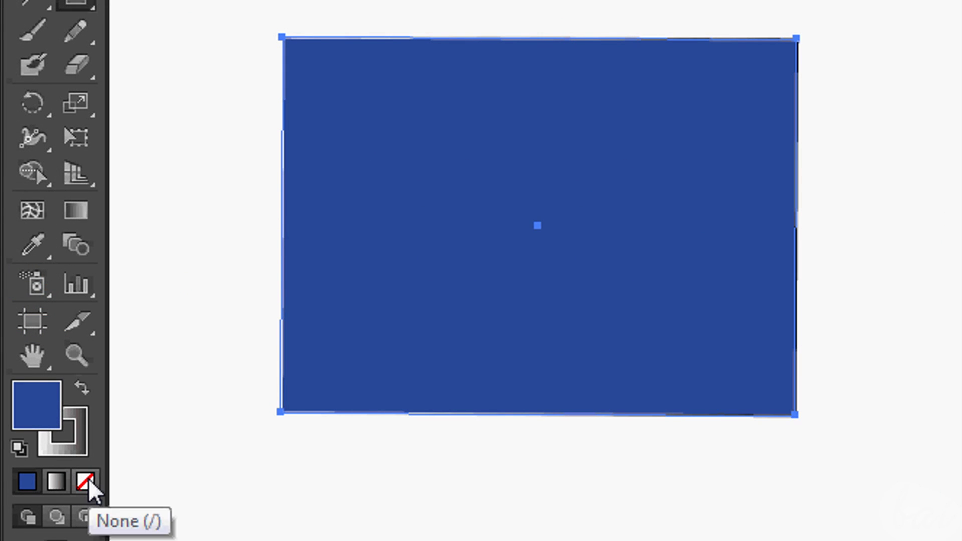
left_click(89, 483)
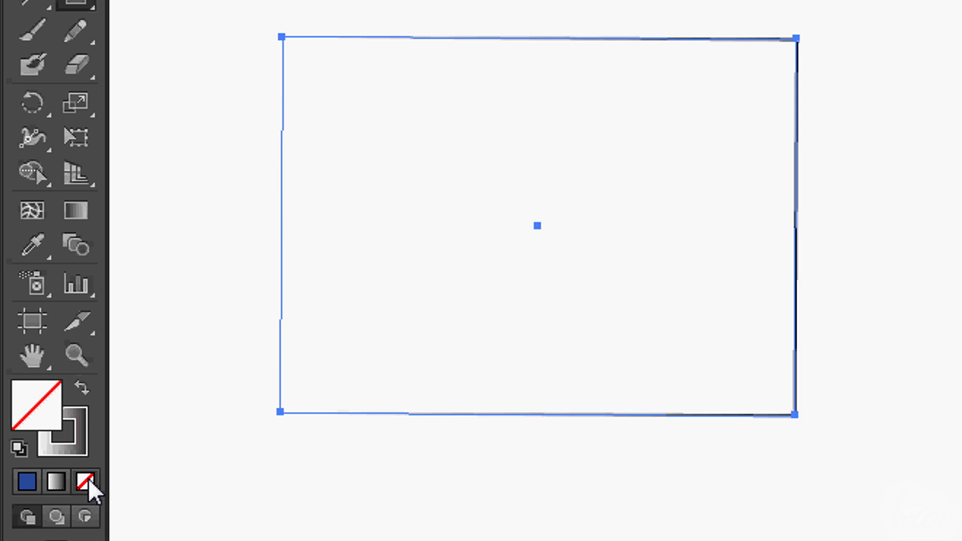
Set a gradient fill and draw three rectangles overlapping the large one.
left_click(56, 482)
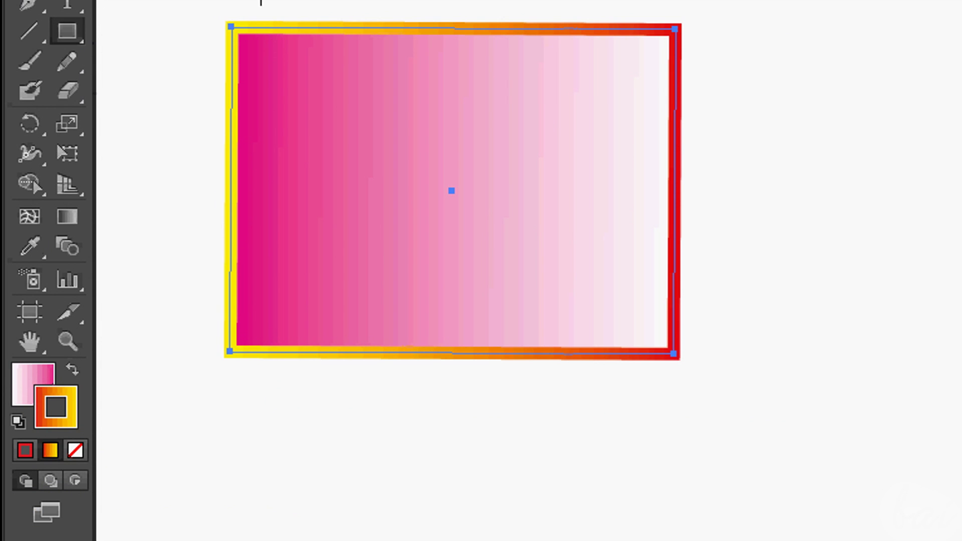
left_click_drag(544, 1, 816, 172)
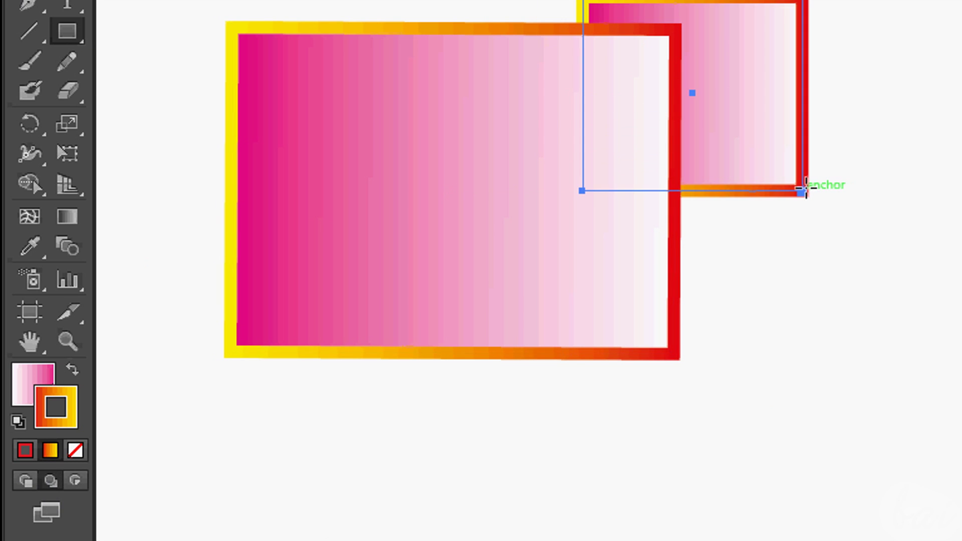
left_click_drag(517, 239, 745, 400)
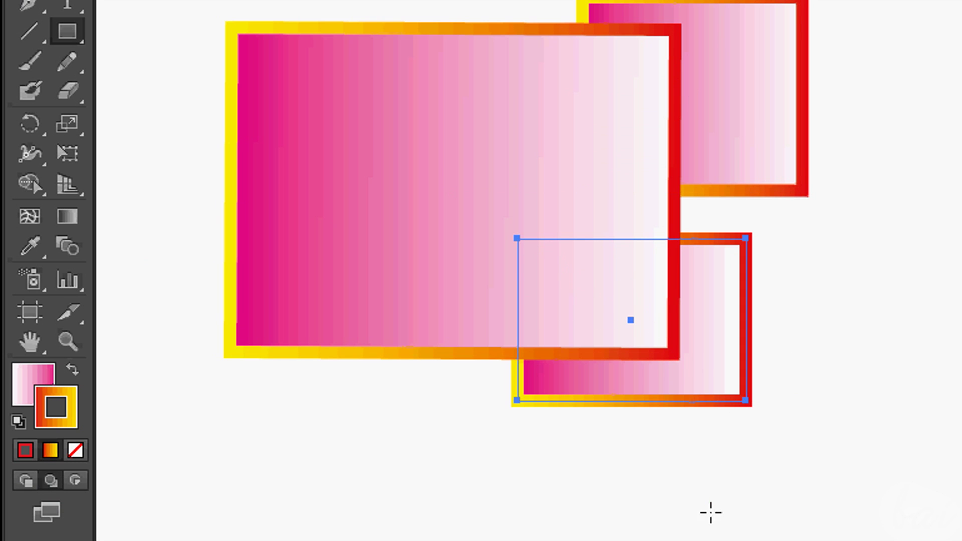
left_click_drag(172, 233, 365, 424)
left_click_drag(365, 423, 366, 423)
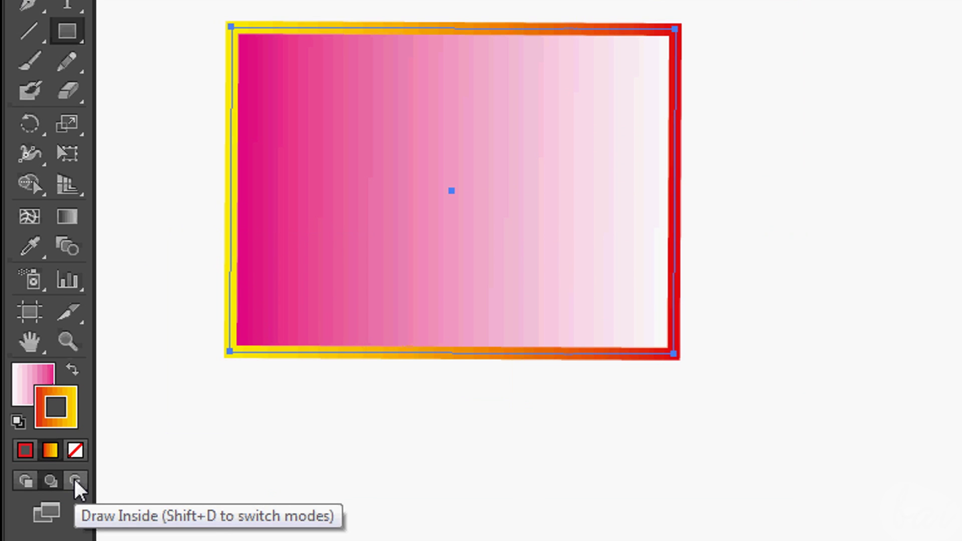
Switch to Draw Inside mode and draw three rectangles inside the large rectangle.
left_click(75, 482)
left_click_drag(645, 46, 771, 139)
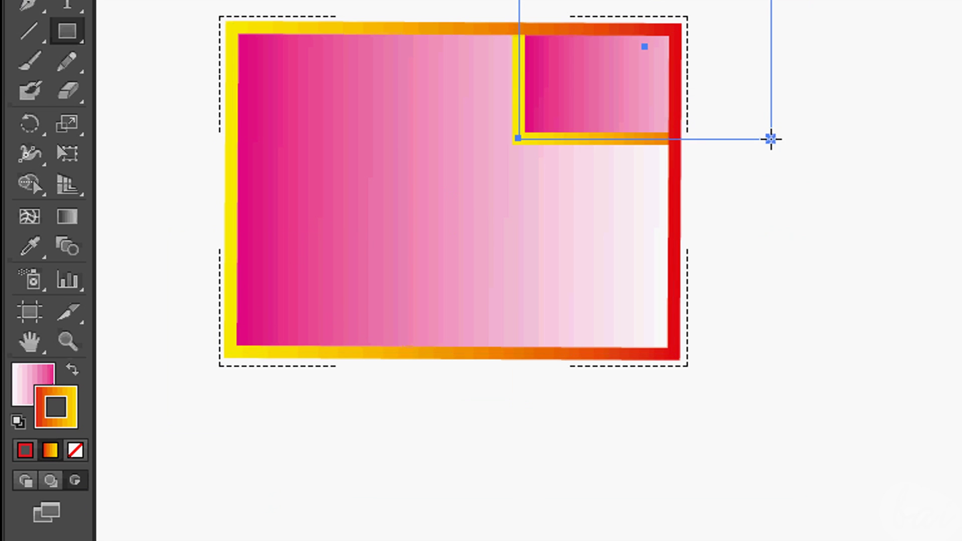
mouse_move(486, 191)
left_mouse_down()
mouse_move(524, 258)
mouse_move(724, 425)
left_mouse_up()
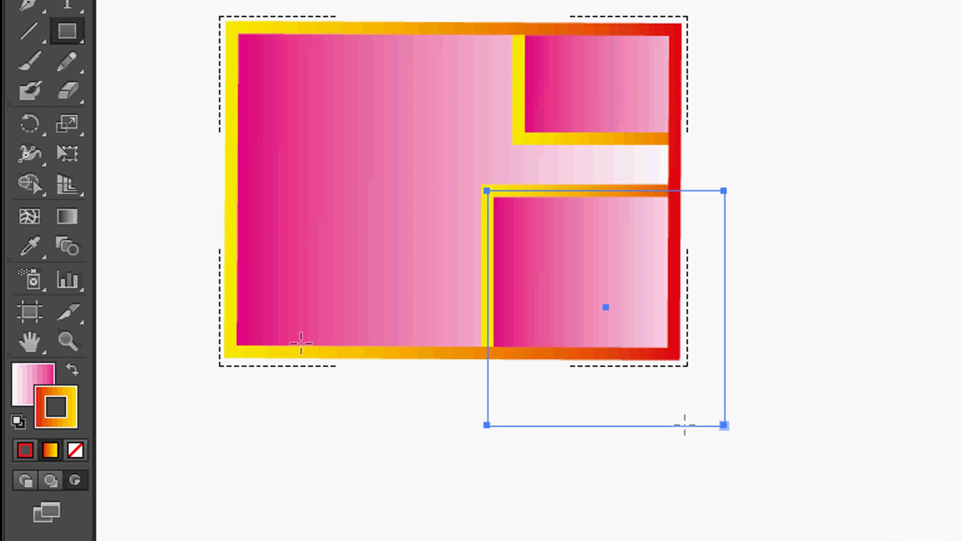
mouse_move(124, 191)
left_mouse_down()
mouse_move(275, 295)
mouse_move(406, 419)
left_mouse_up()
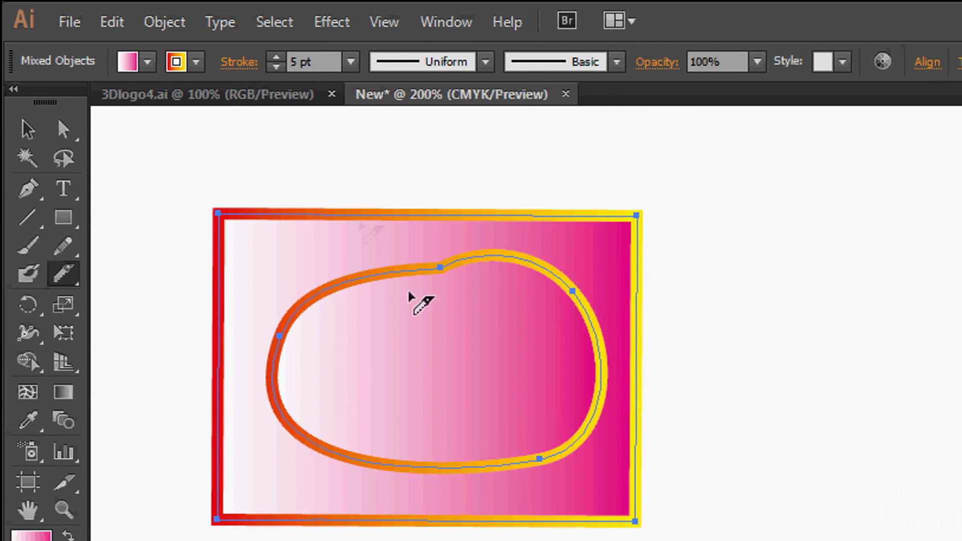
left_click(104, 24)
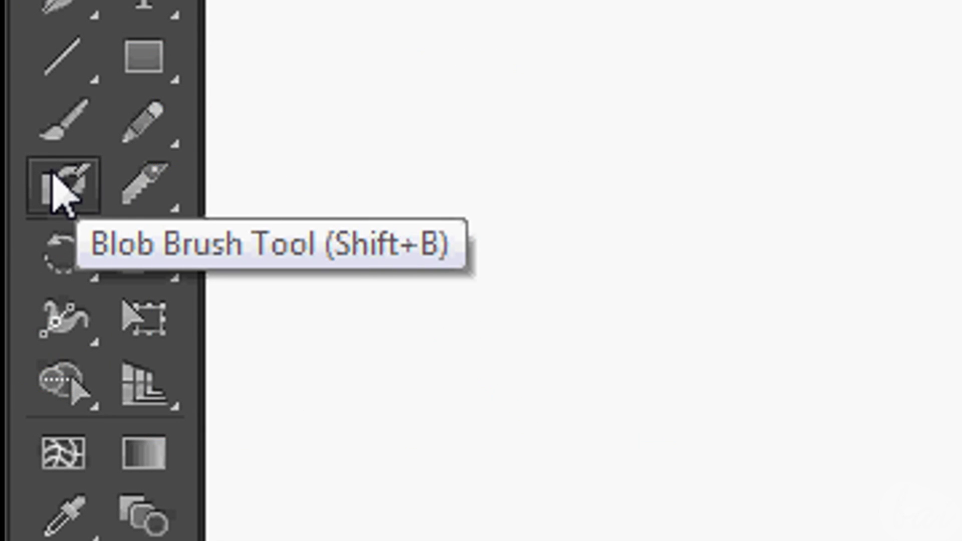
Paint a horizontal red-to-yellow blob stroke and a closed loop below it.
left_click(59, 184)
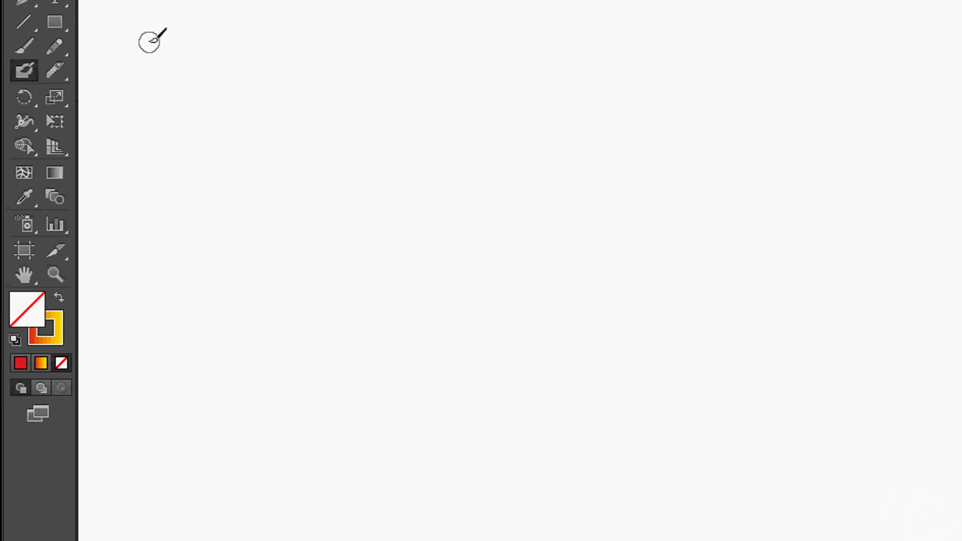
left_click_drag(150, 42, 348, 41)
mouse_move(172, 87)
left_mouse_down()
mouse_move(178, 148)
mouse_move(172, 90)
mouse_move(171, 98)
left_mouse_up()
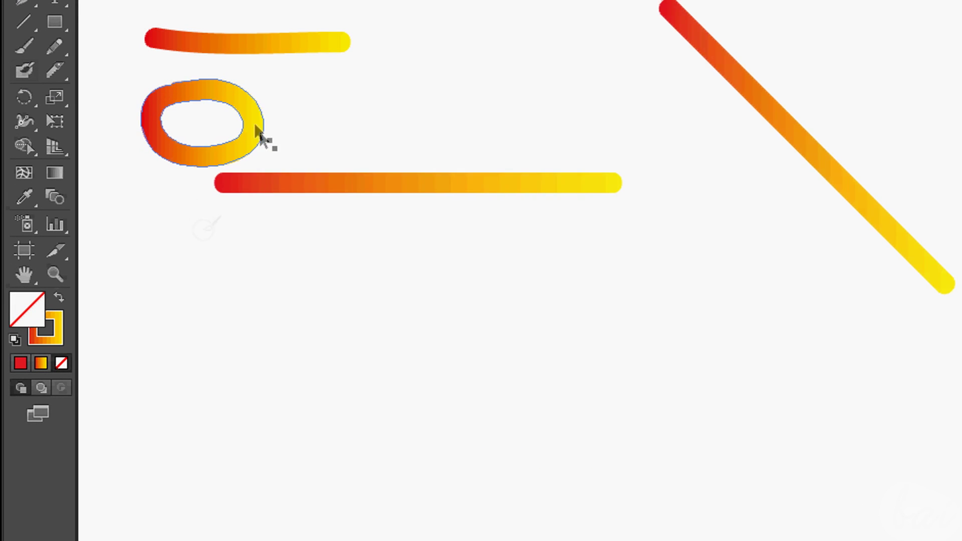
Make the long bar solid, restore its gradient, and bring the stroke swatch forward.
left_click(289, 183)
left_click(297, 187)
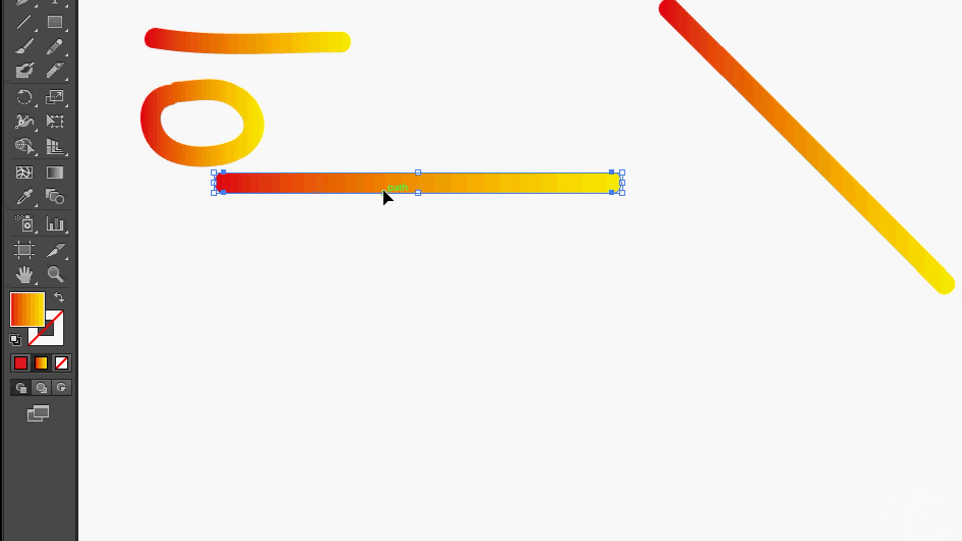
left_click(242, 145)
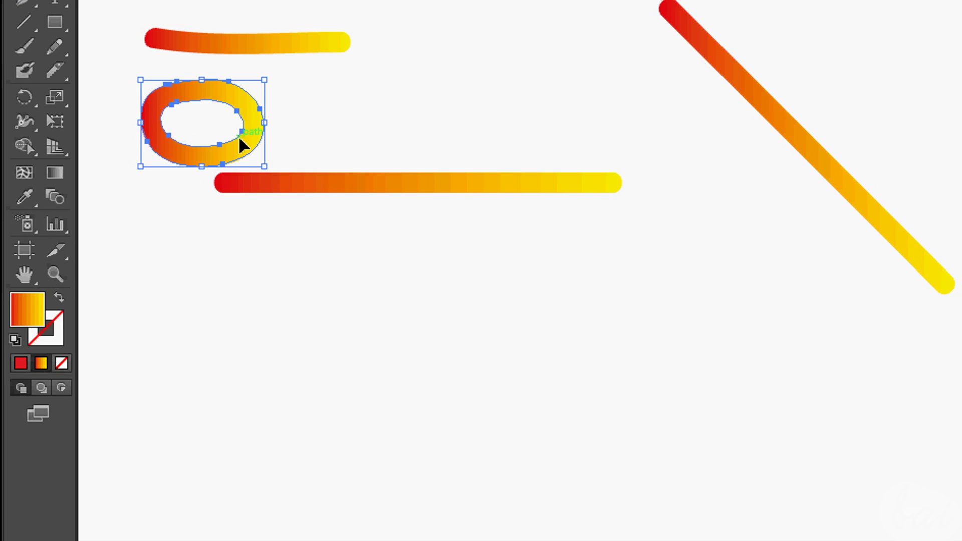
left_click(301, 50)
left_click(396, 191)
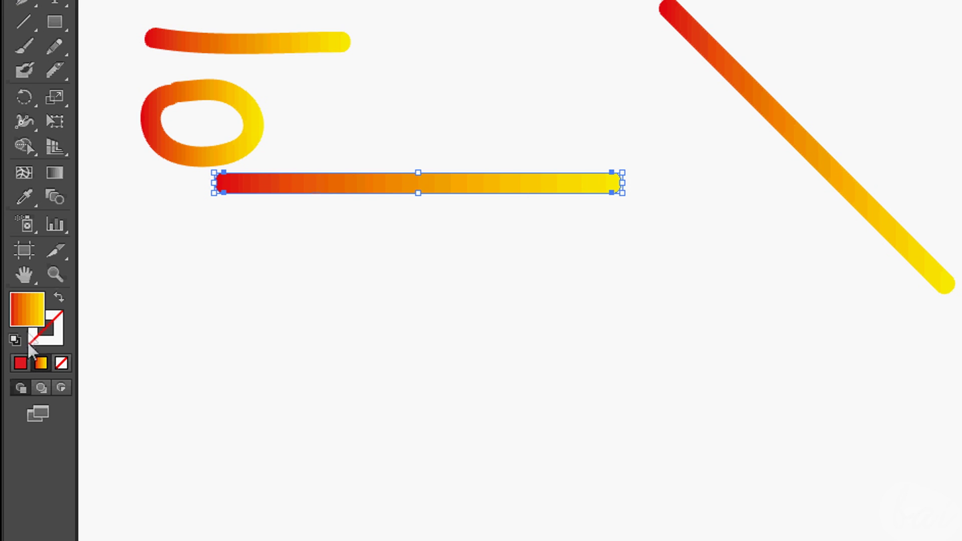
left_click(21, 357)
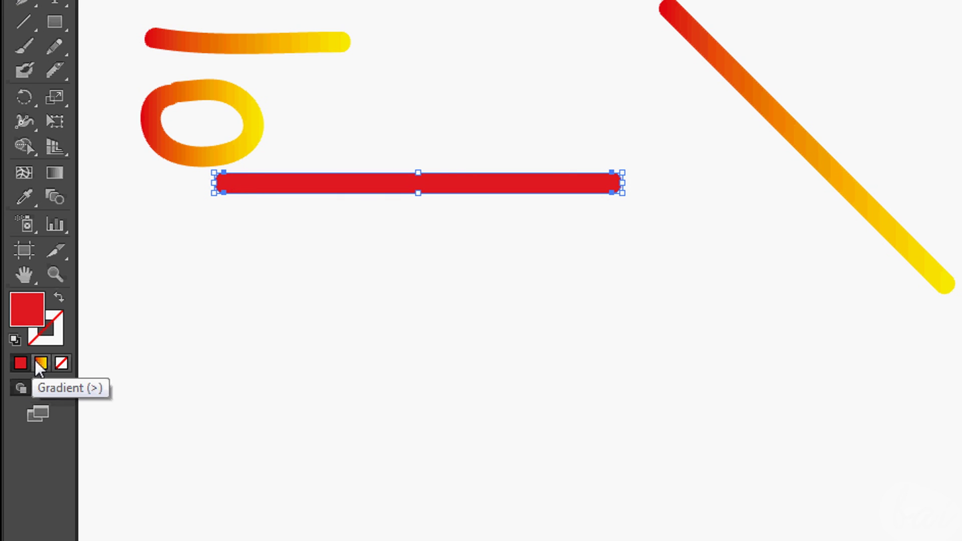
left_click(37, 360)
left_click(62, 335)
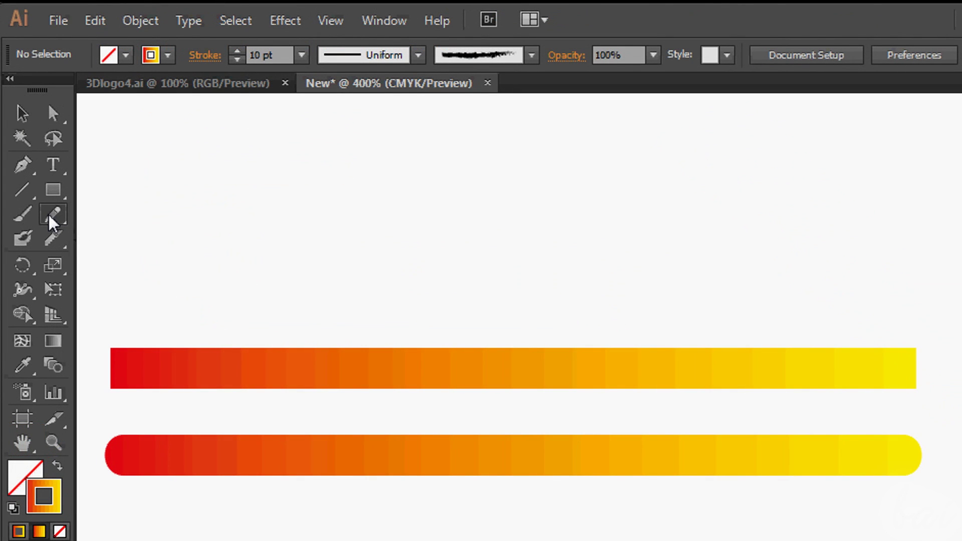
Try erasing part of the top gradient path with the Path Eraser, then undo.
left_click(48, 215)
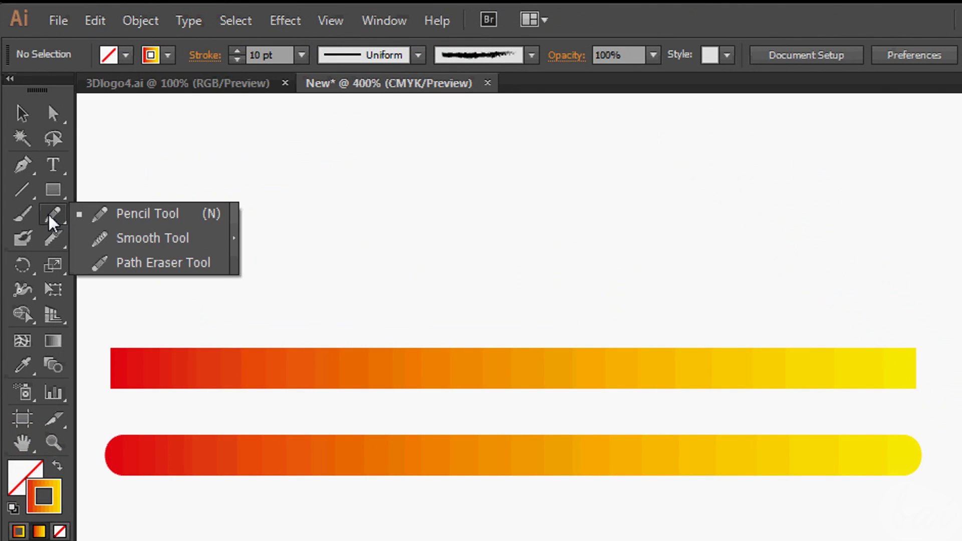
left_click(126, 263)
key("ctrl+a")
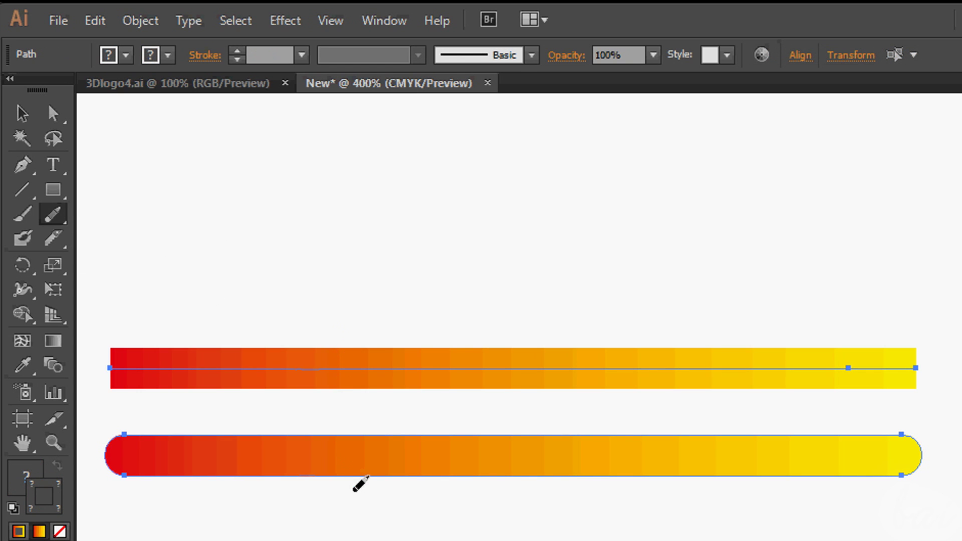
left_click_drag(471, 362, 494, 361)
key("ctrl+z")
left_click_drag(385, 485, 390, 486)
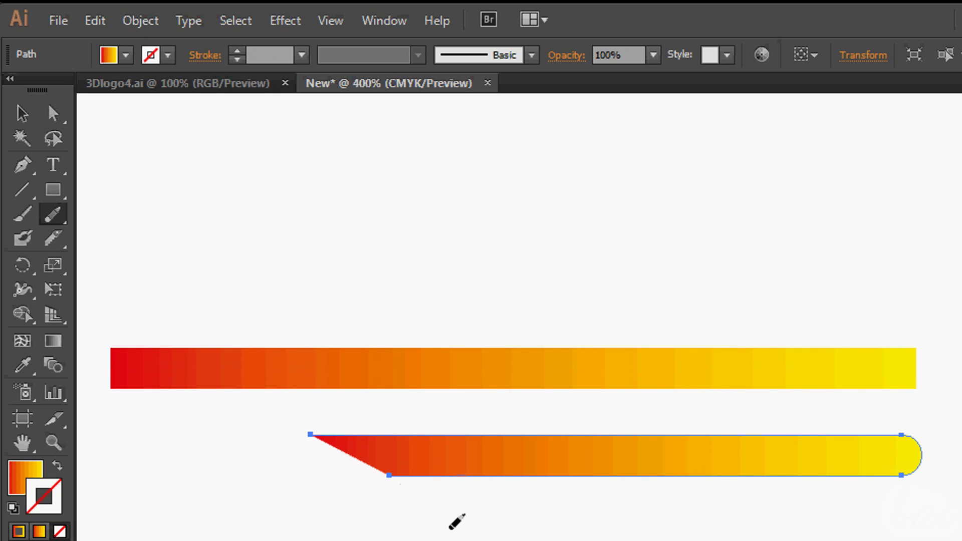
Erase gaps through both gradient bars with the Eraser, then undo them.
left_click(115, 238)
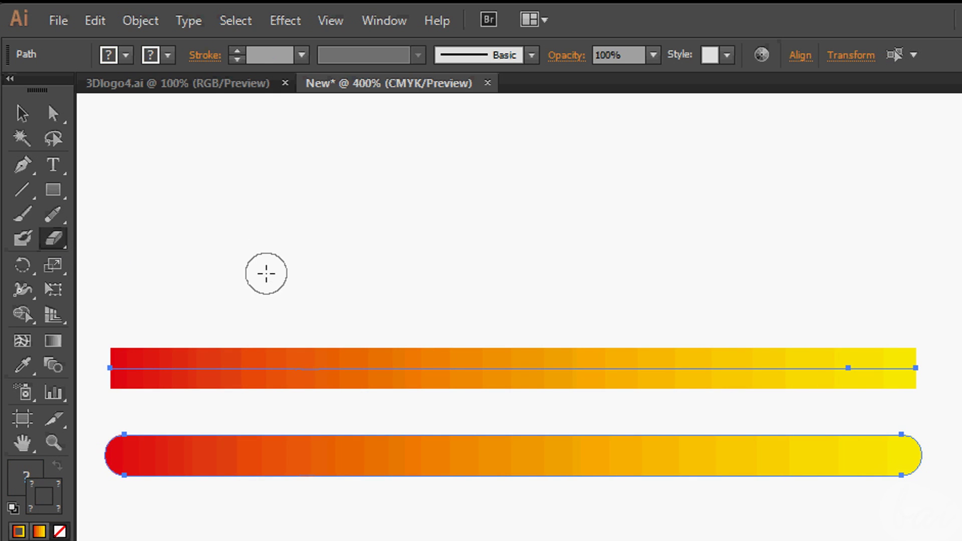
left_click_drag(296, 316, 367, 404)
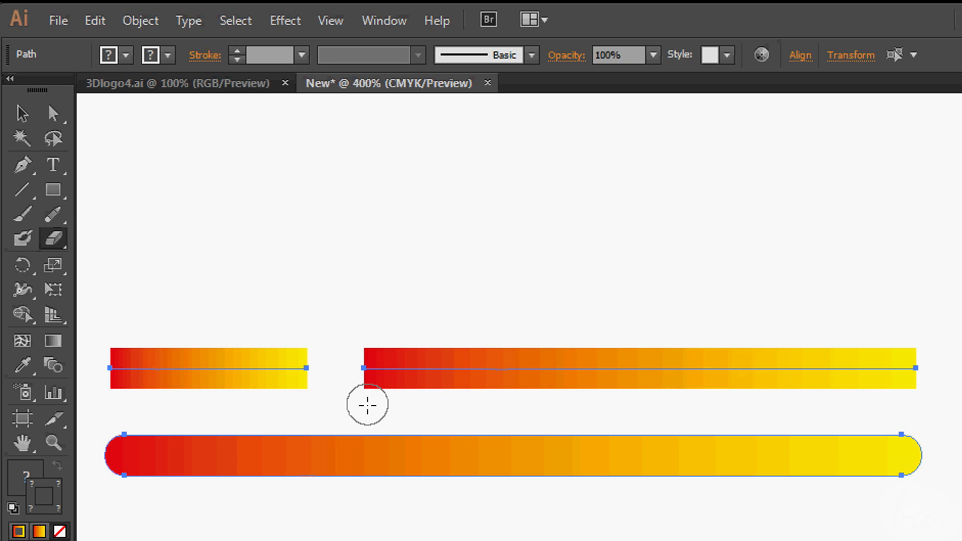
mouse_move(369, 410)
left_mouse_down()
mouse_move(311, 434)
mouse_move(286, 463)
mouse_move(276, 502)
left_mouse_up()
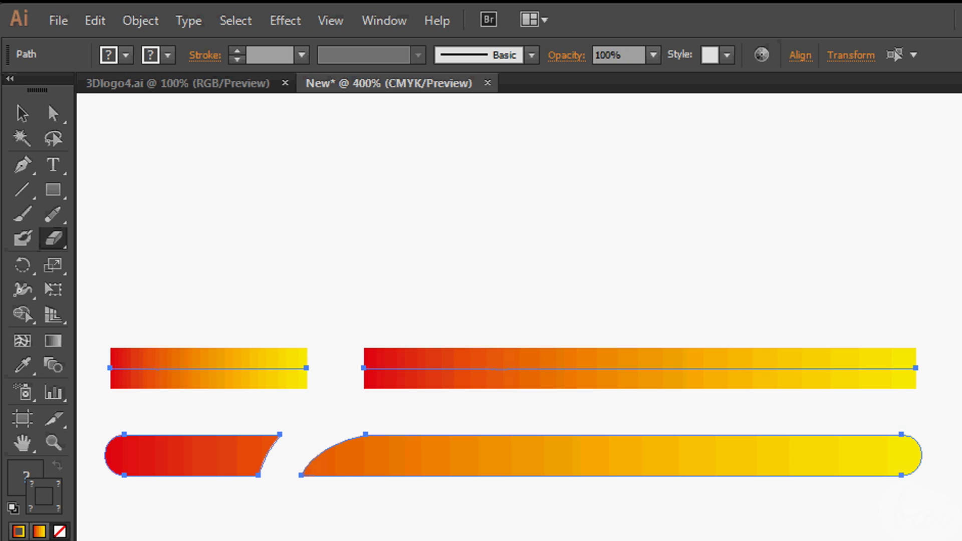
key("ctrl+z")
key("ctrl+z")
Cut the top bar at three points and the bottom bar twice with Scissors.
left_click_drag(54, 238, 106, 263)
left_click(518, 368)
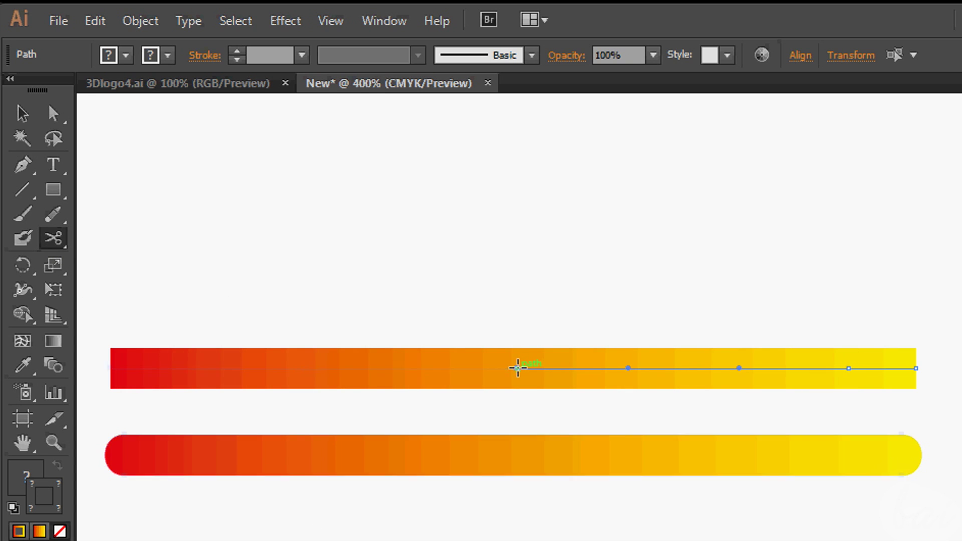
left_click(678, 368)
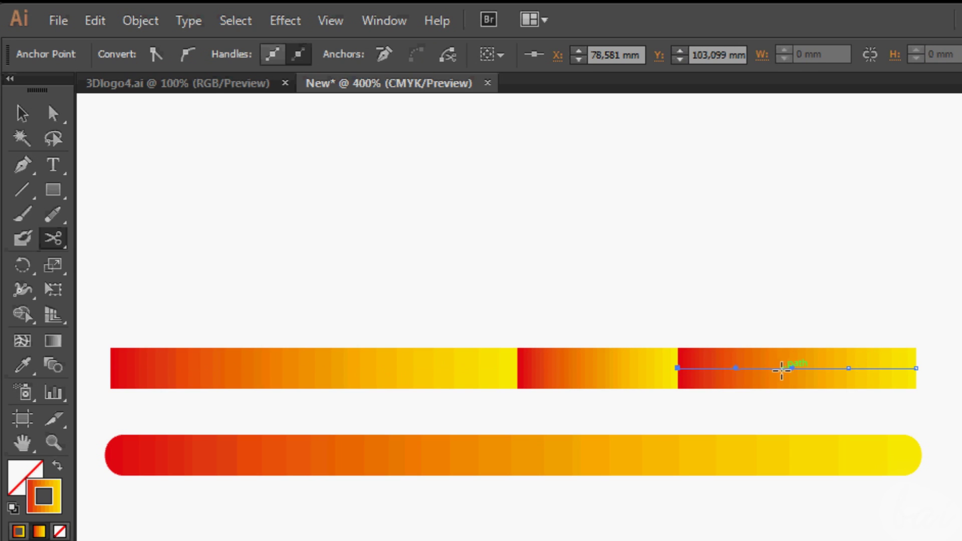
left_click(782, 369)
left_click(326, 436)
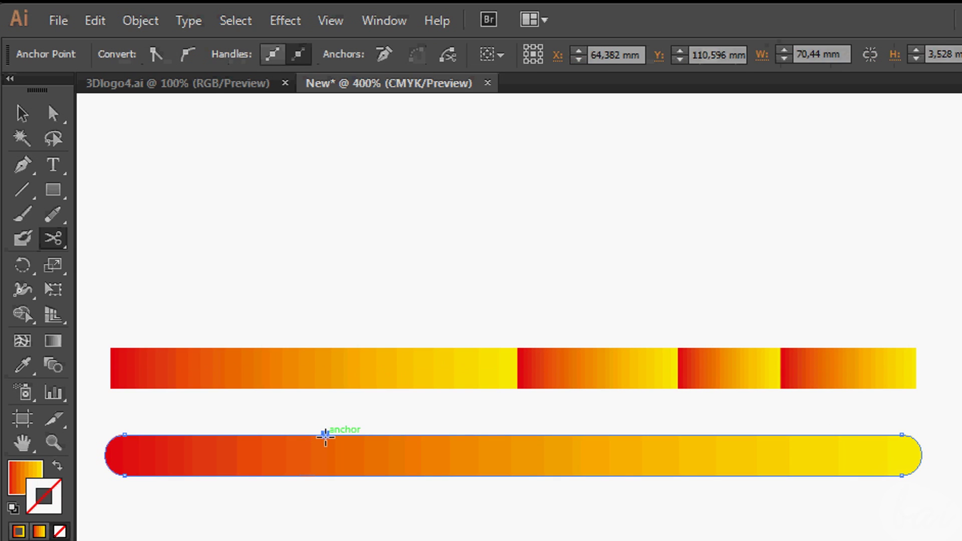
left_click(325, 436)
left_click(389, 475)
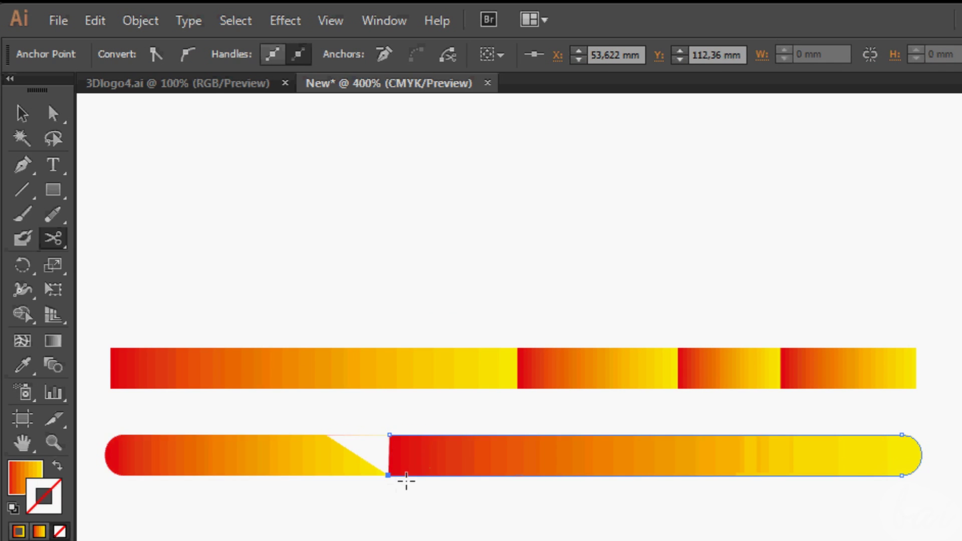
left_click(331, 475)
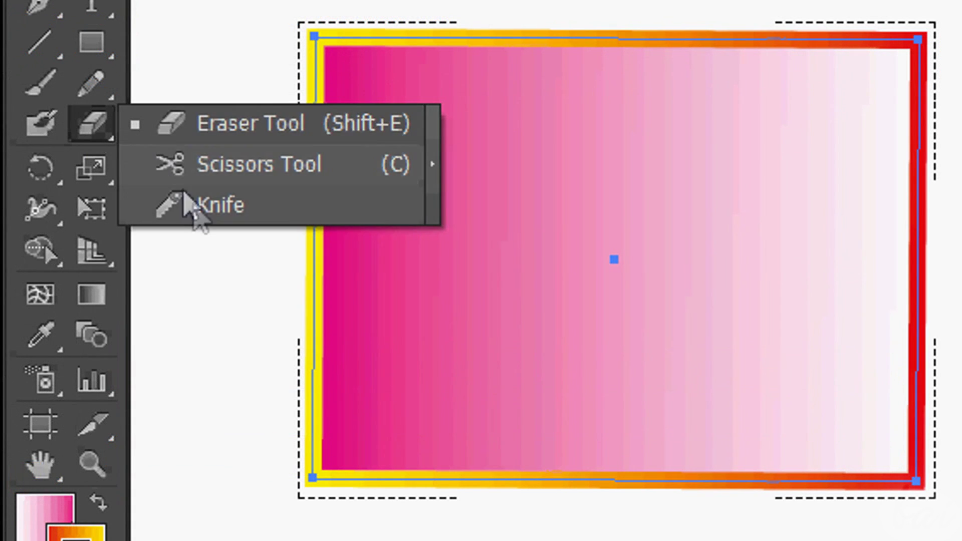
left_click(193, 206)
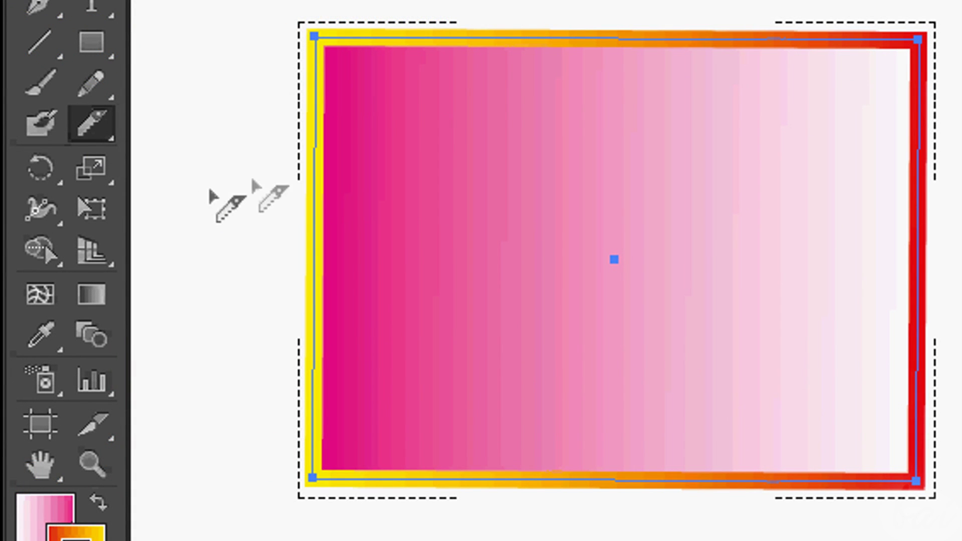
mouse_move(405, 112)
left_mouse_down()
mouse_move(810, 176)
mouse_move(761, 146)
left_mouse_up()
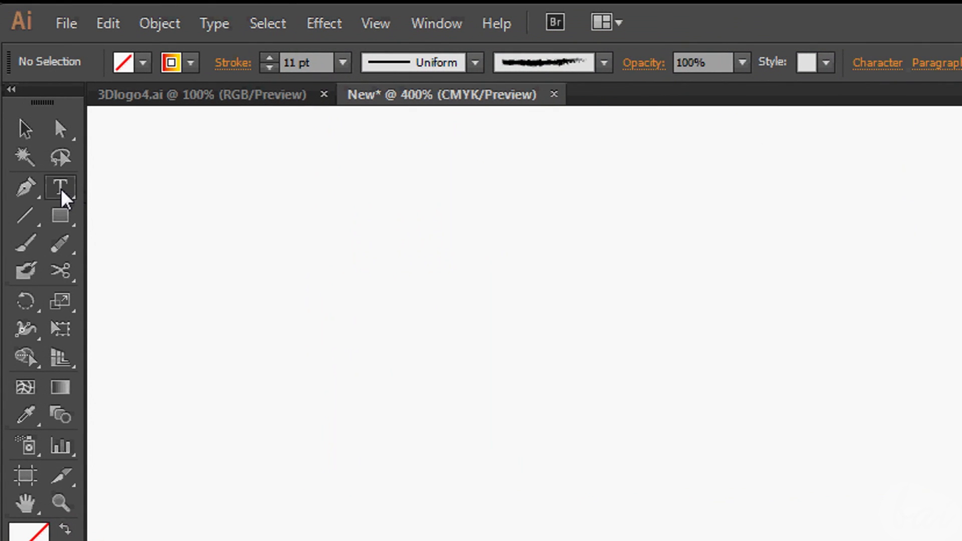
Draw an area-type box near the top, type 'Helloooou', and select the word.
left_click(63, 193)
left_click_drag(239, 228, 372, 315)
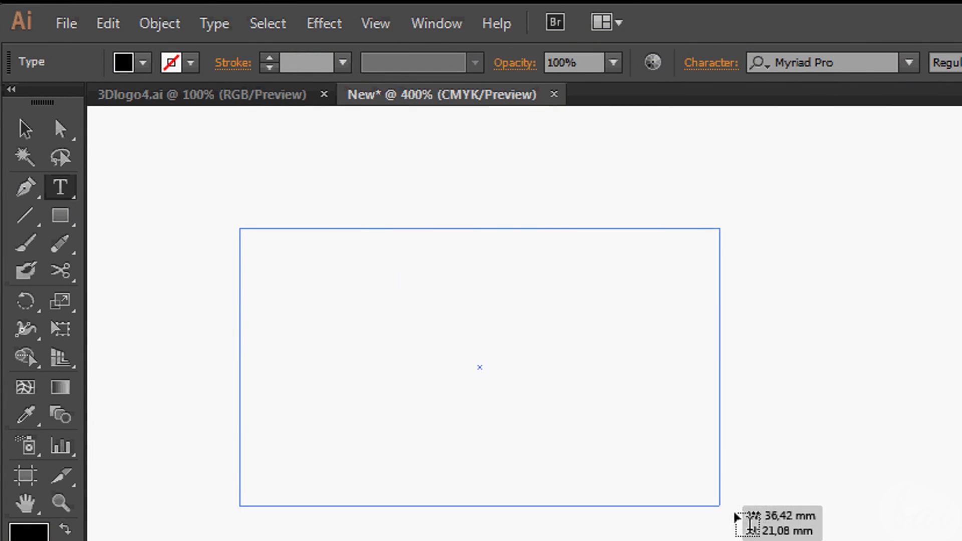
left_click_drag(750, 522, 758, 522)
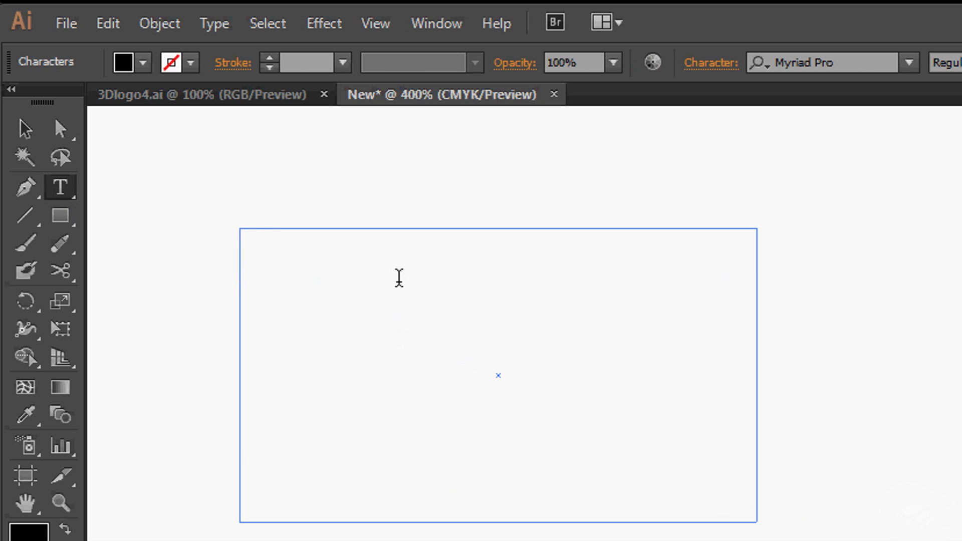
type("Helloooo")
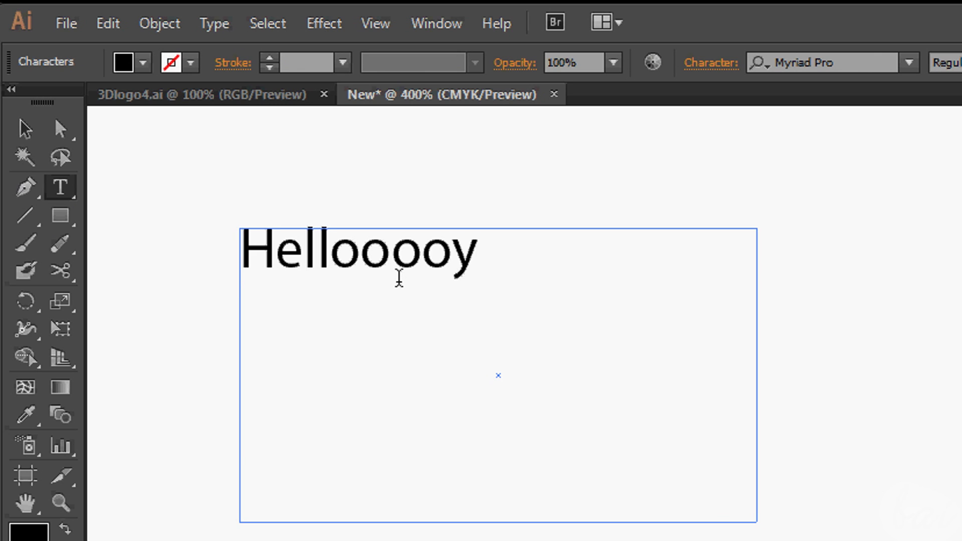
key("BackSpace")
type("ou")
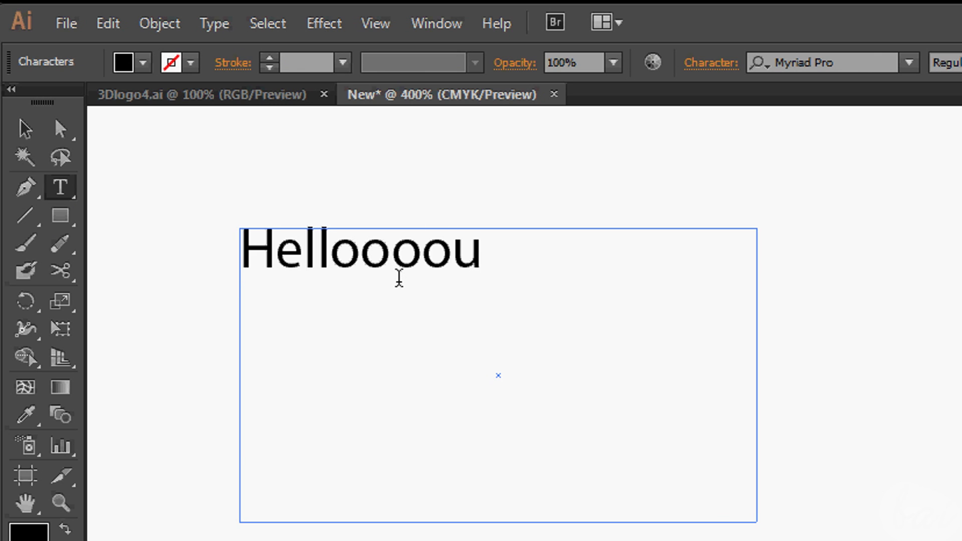
left_click_drag(496, 258, 203, 266)
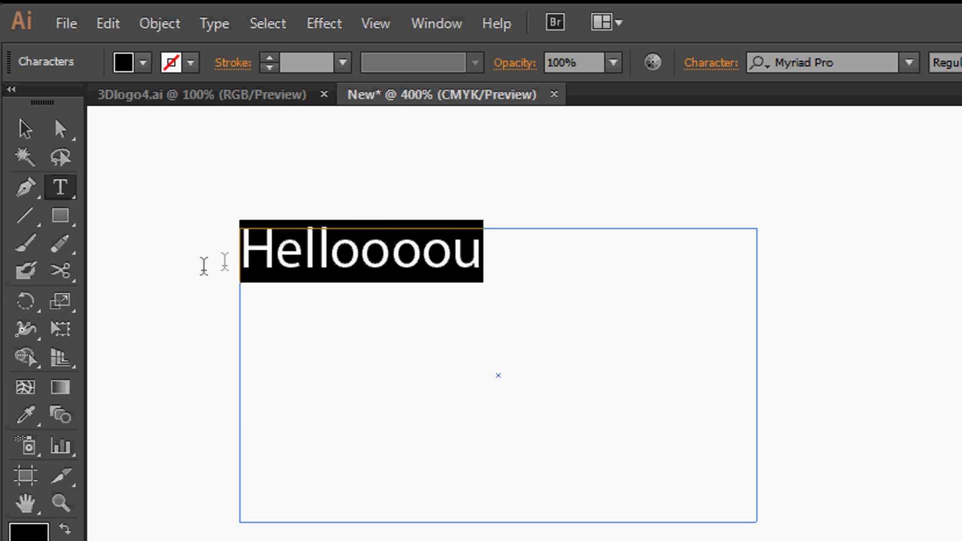
Save the document as New.ai in Adobe Illustrator (*.AI) format.
left_click(66, 24)
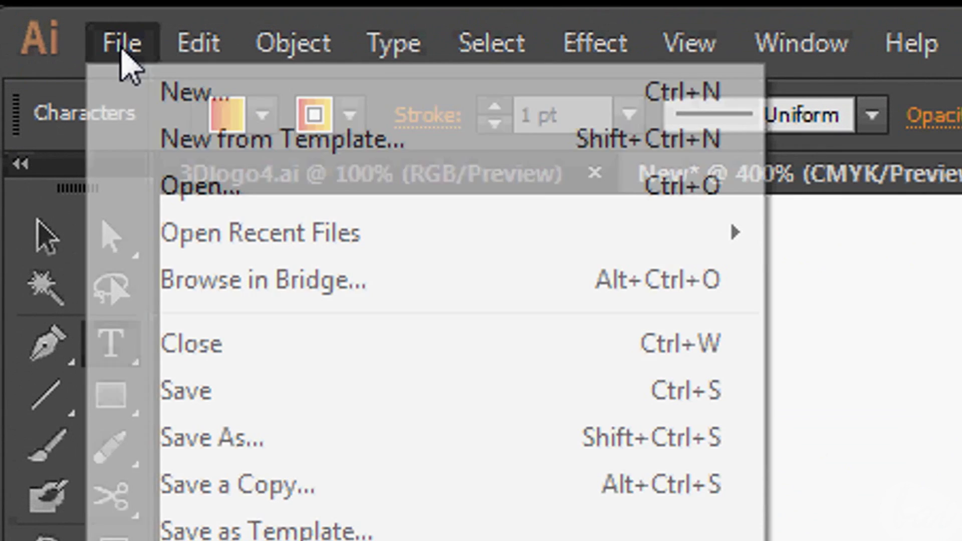
left_click(273, 441)
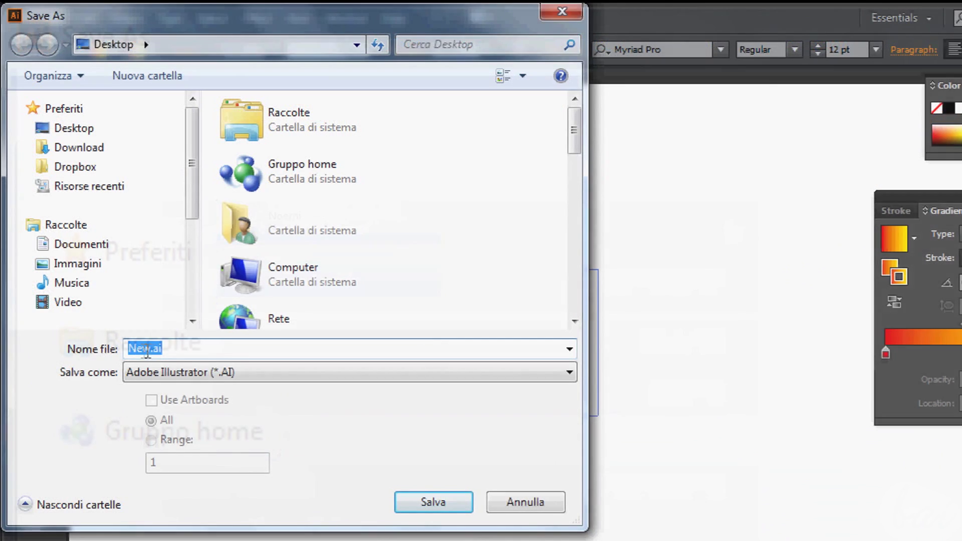
left_click(285, 372)
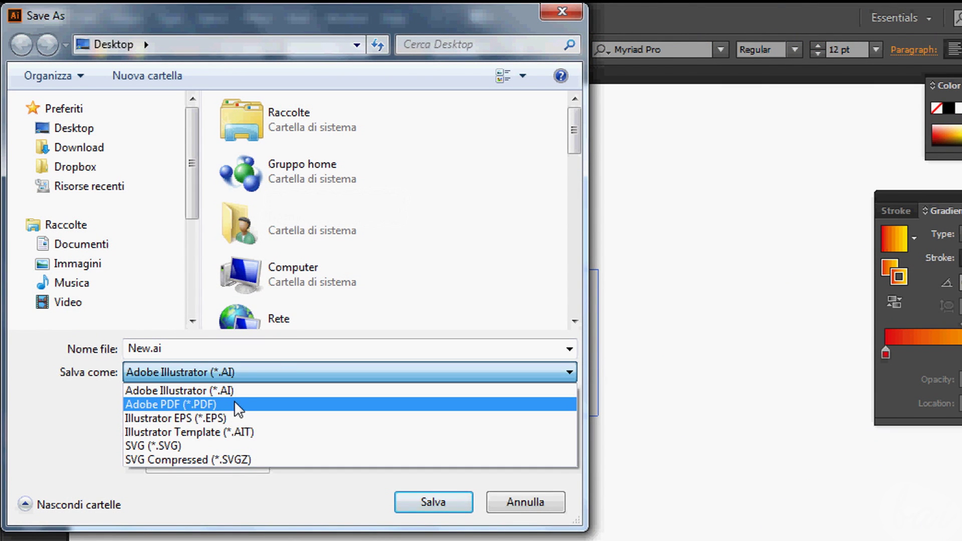
left_click(248, 391)
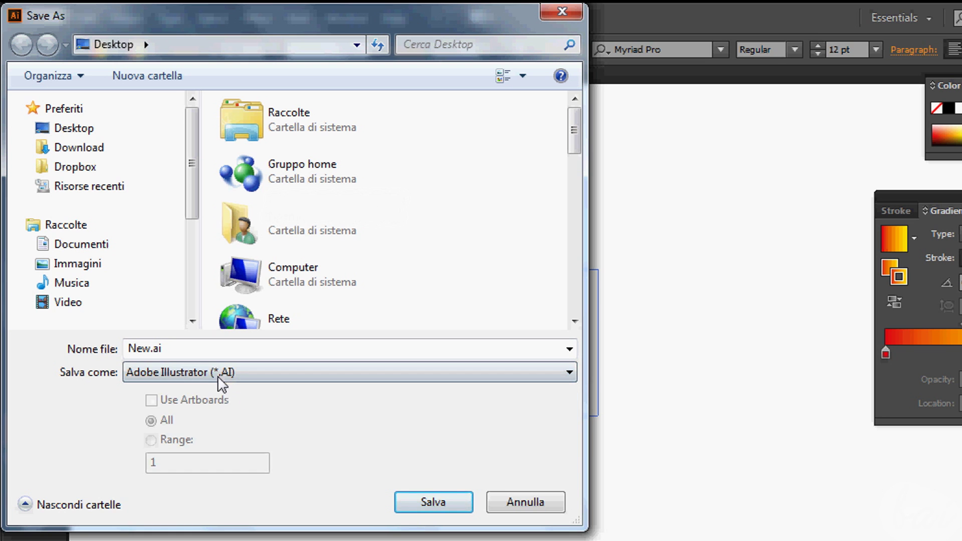
left_click(434, 504)
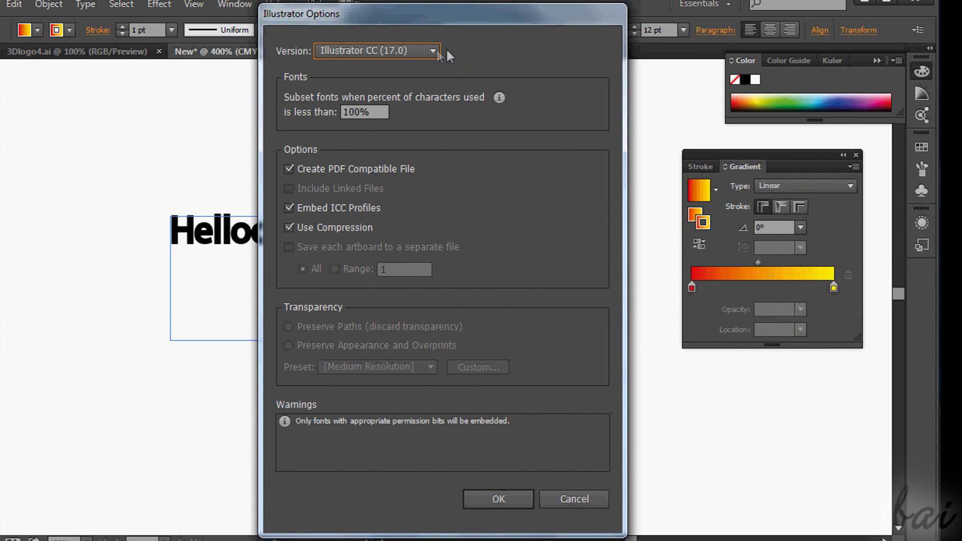
Review the Illustrator Options version list, then select New.ai to open.
left_click(432, 50)
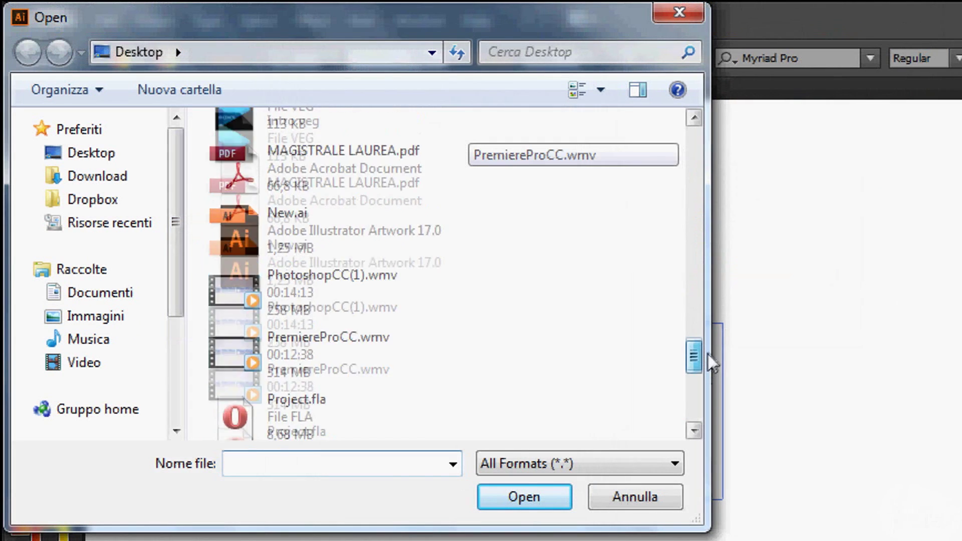
scroll(711, 361, "up", 1)
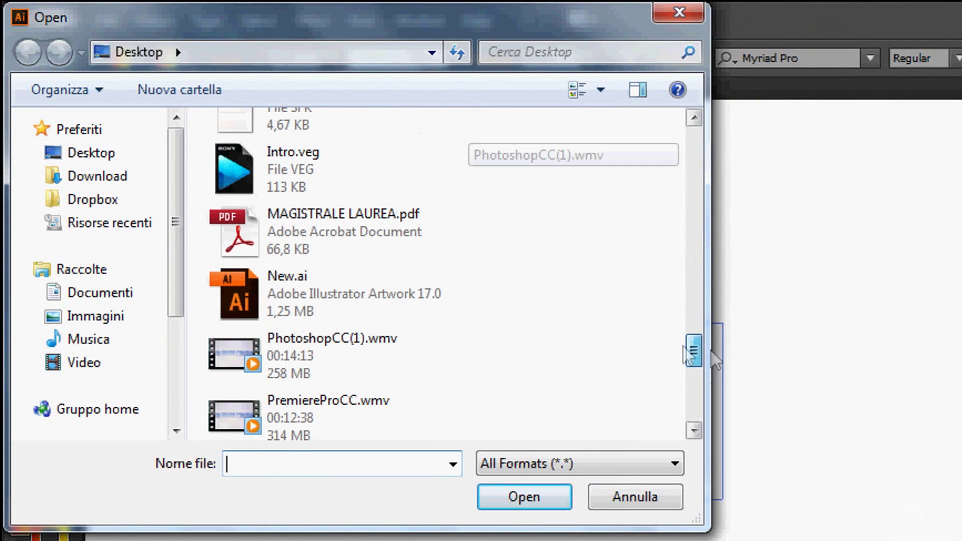
left_click(442, 299)
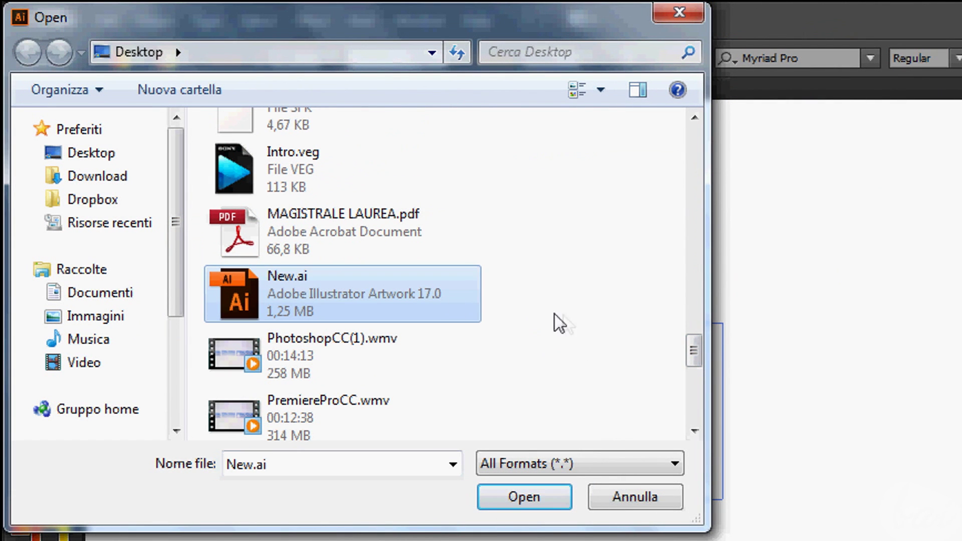